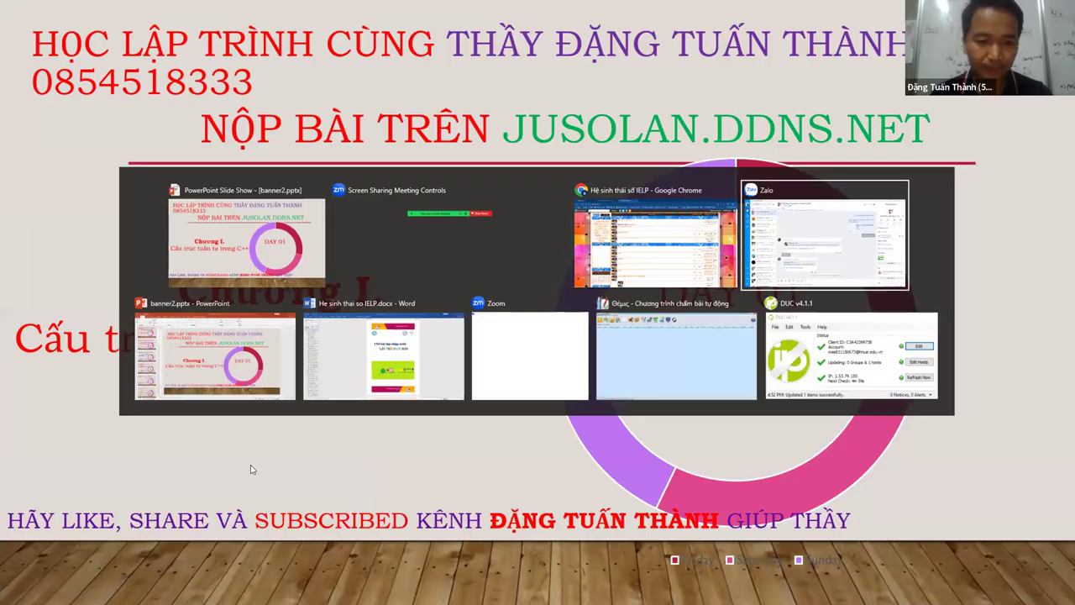
Step: Open the recent workbook account.xml in Excel
{"action": "key", "text": "super"}
{"action": "key", "text": "super"}
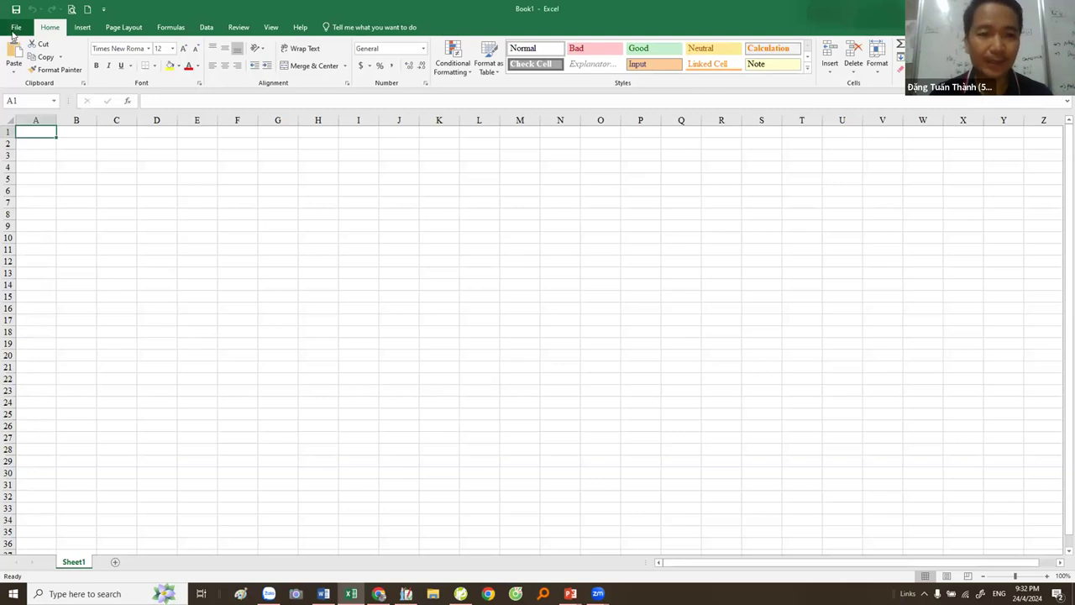
{"action": "left_click", "coordinate": [16, 27]}
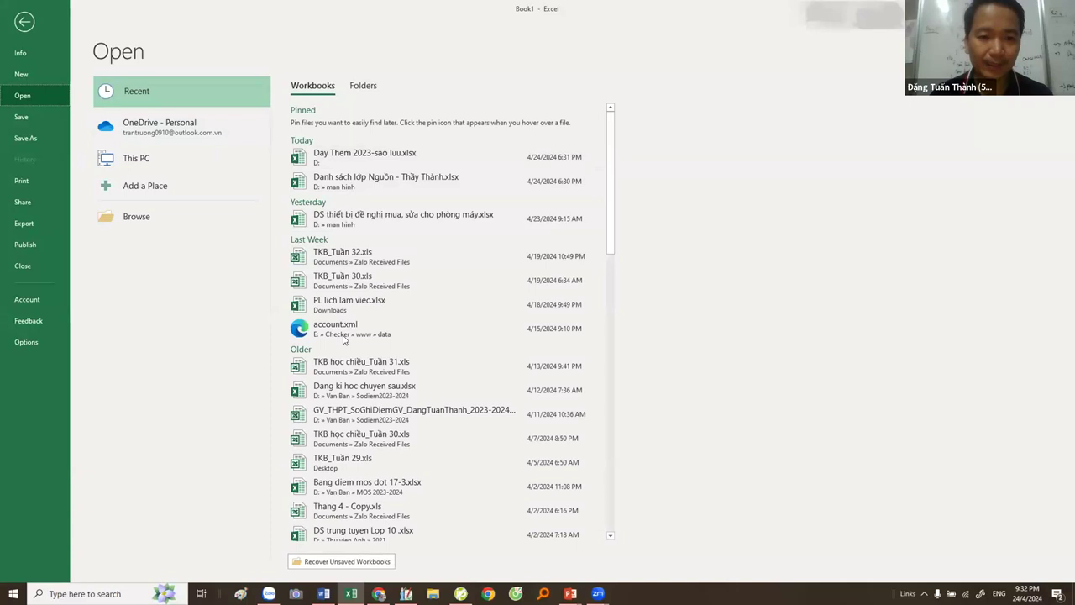
{"action": "left_click", "coordinate": [392, 323]}
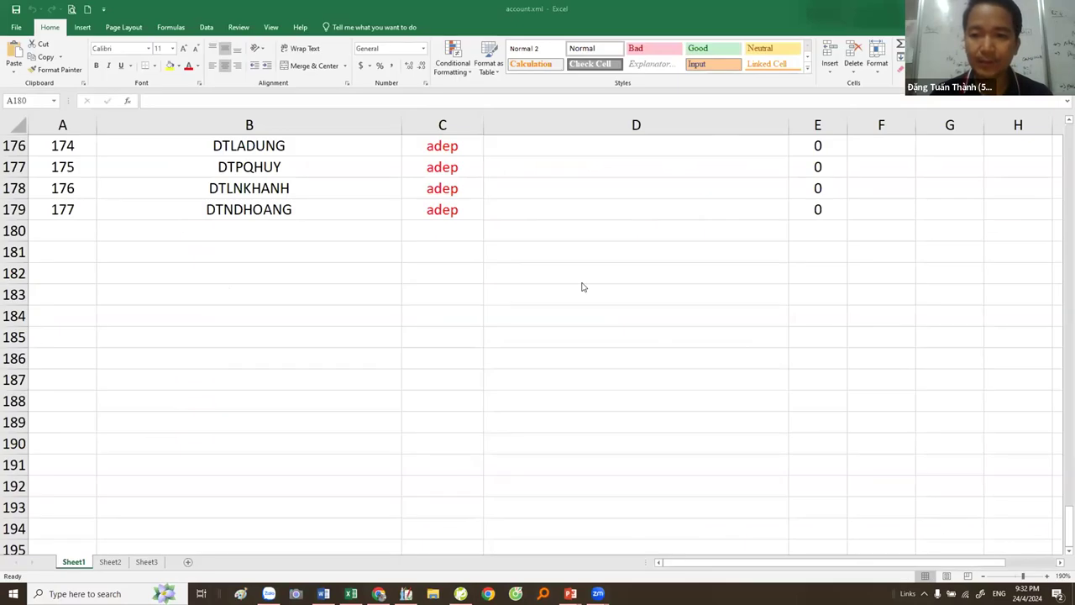
Step: Paste the student's name into D180 and append the province '- Tiền Giang'
{"action": "left_click", "coordinate": [554, 232]}
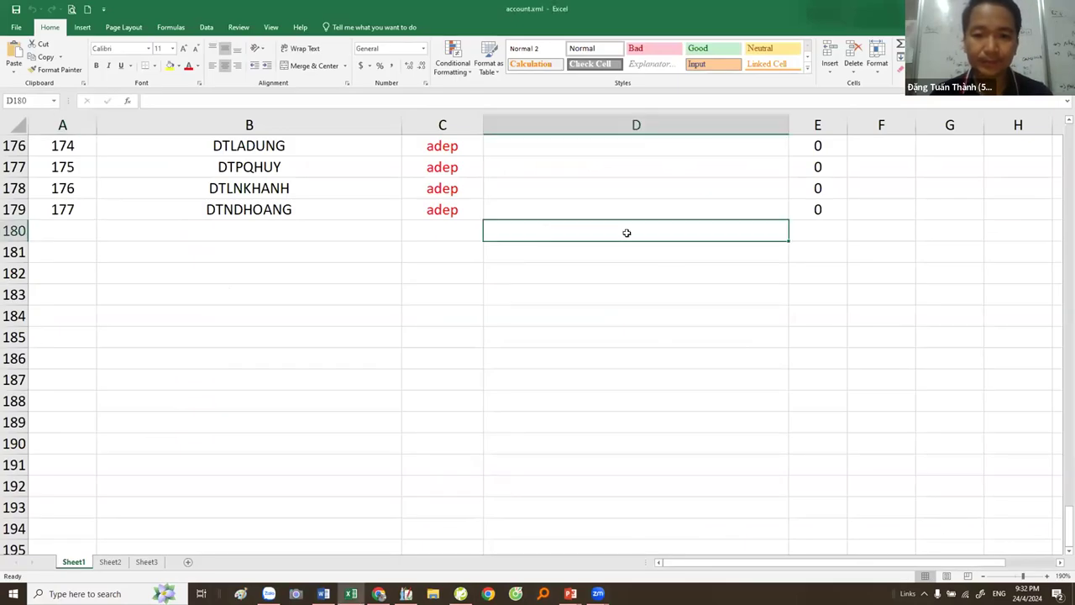
{"action": "double_click", "coordinate": [724, 232]}
{"action": "type", "text": "- "}
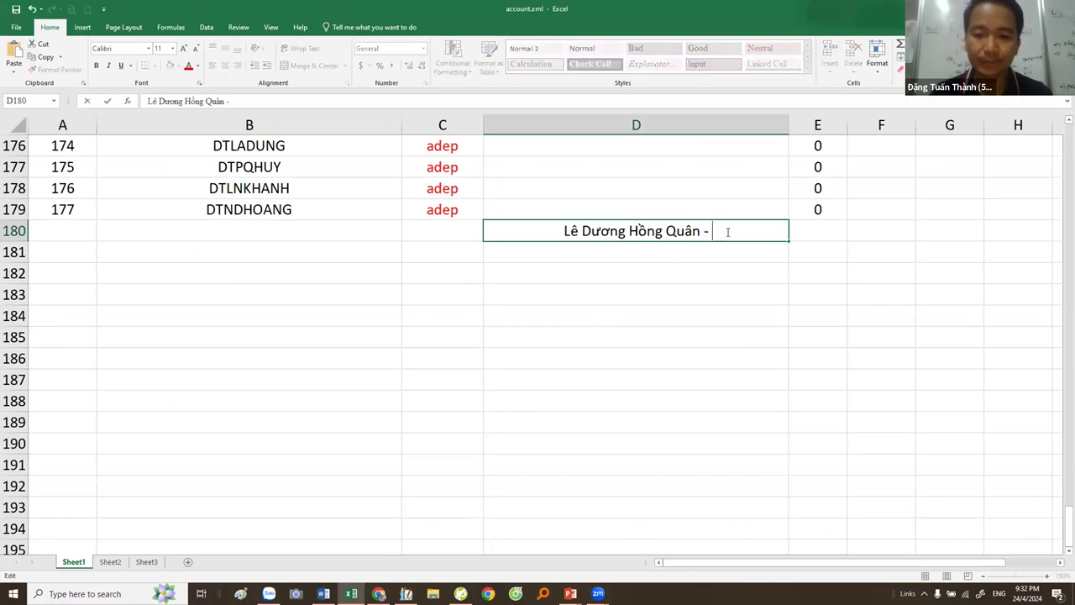
{"action": "type", "text": "Tiền"}
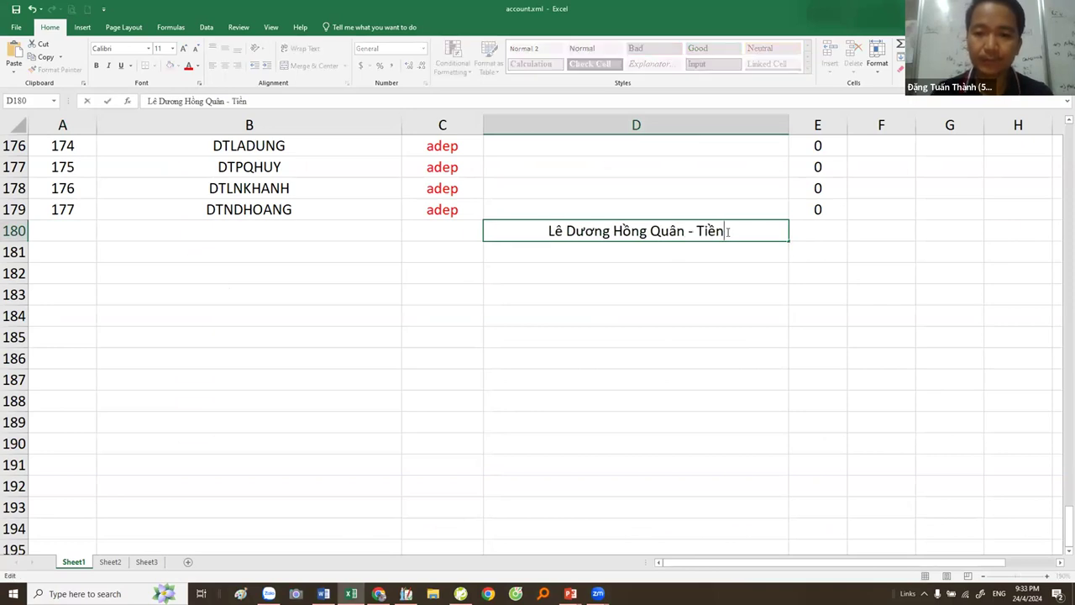
{"action": "type", "text": " Giang"}
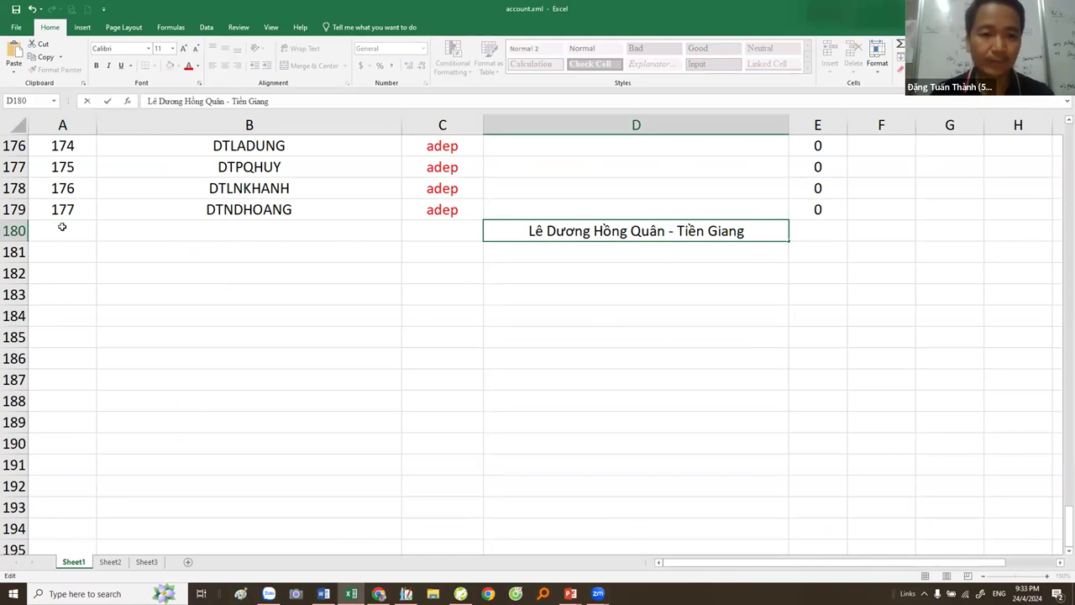
Step: Enter a KCB5 username in B180 and the standard password in C180
{"action": "left_click", "coordinate": [222, 231]}
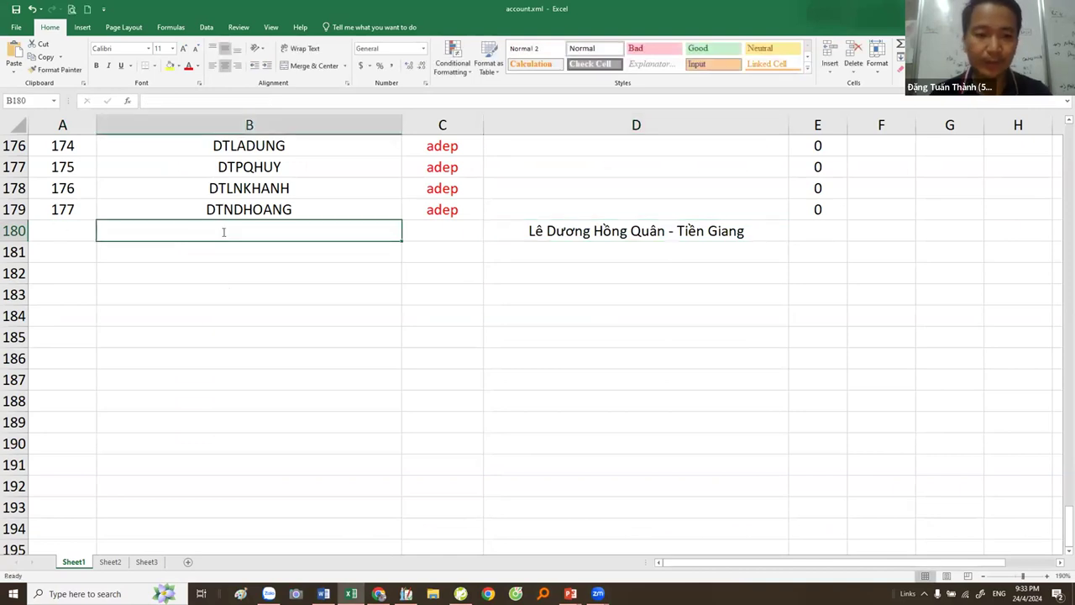
{"action": "type", "text": "T"}
{"action": "key", "text": "BackSpace"}
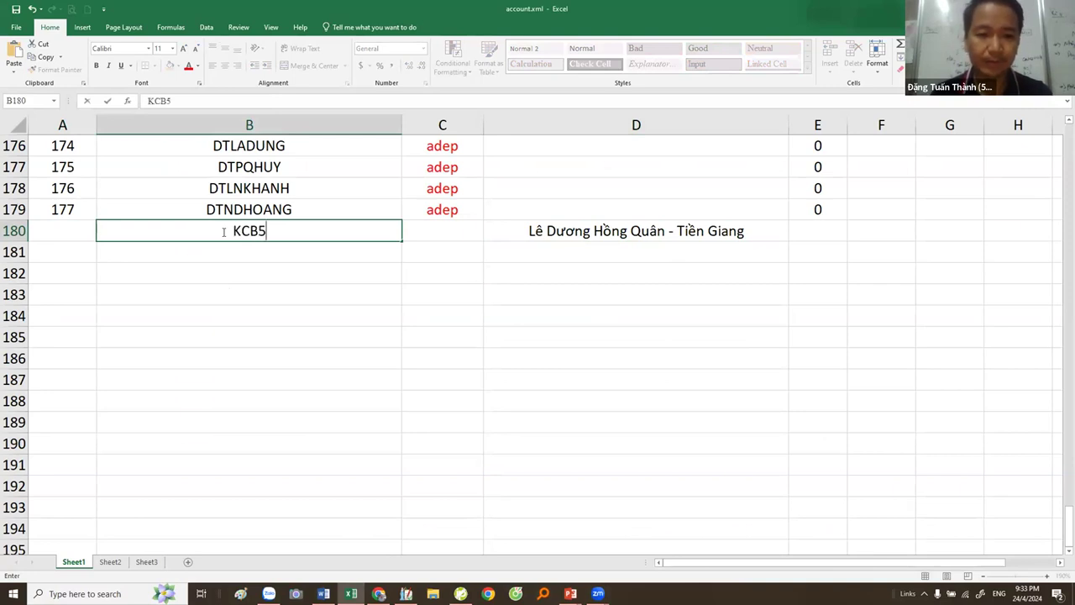
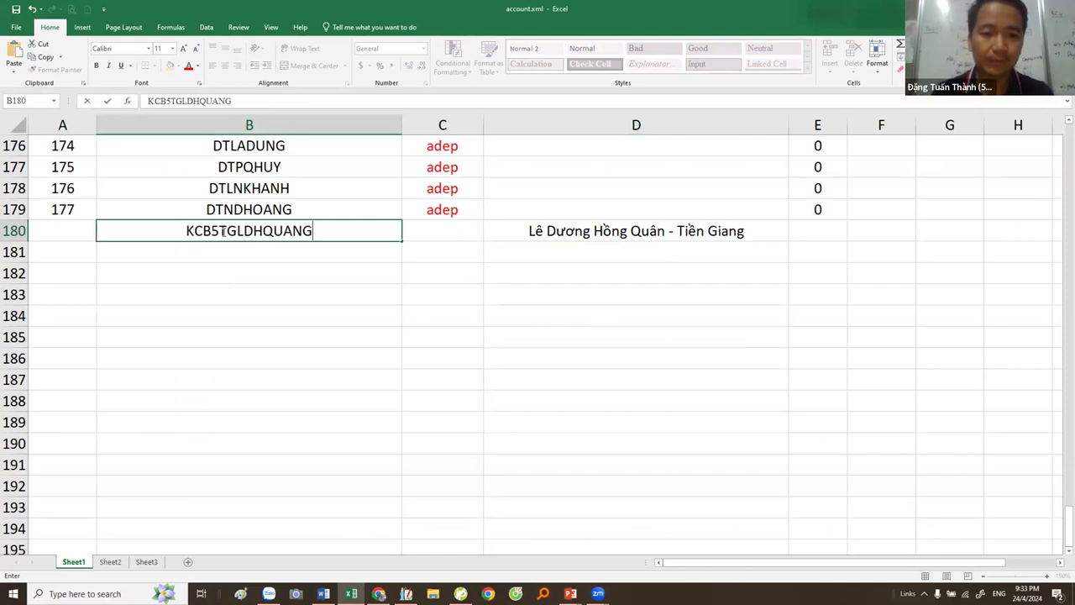
{"action": "left_click", "coordinate": [462, 225]}
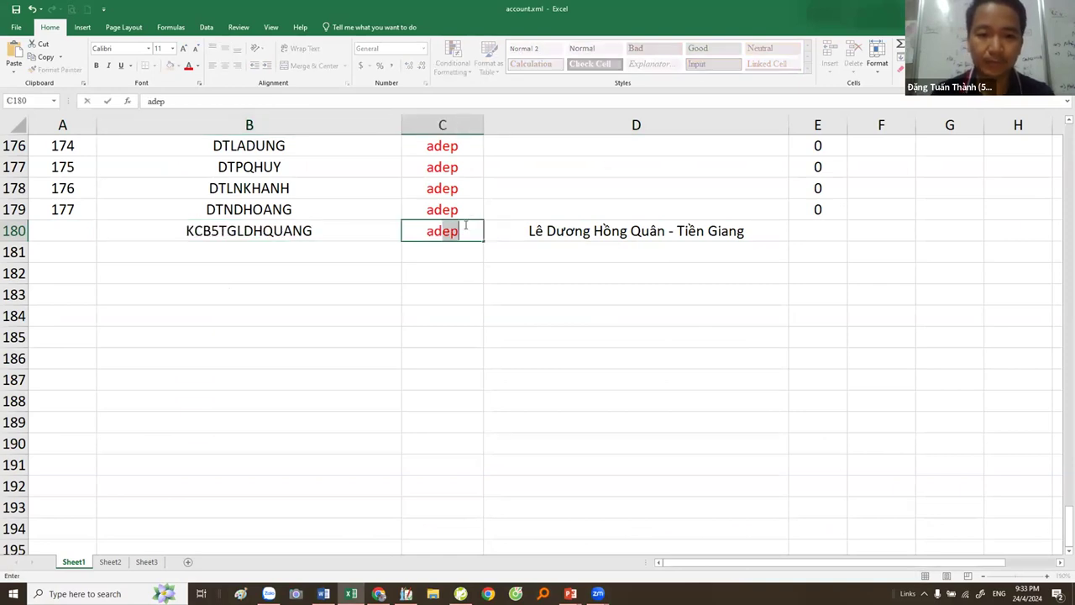
{"action": "key", "text": "Down"}
{"action": "key", "text": "Down"}
{"action": "key", "text": "Down"}
{"action": "key", "text": "Down"}
Step: Fill-number A180 as 178, copy 0 into E180, and copy B180:C180
{"action": "left_click_drag", "start_coordinate": [58, 190], "coordinate": [96, 239]}
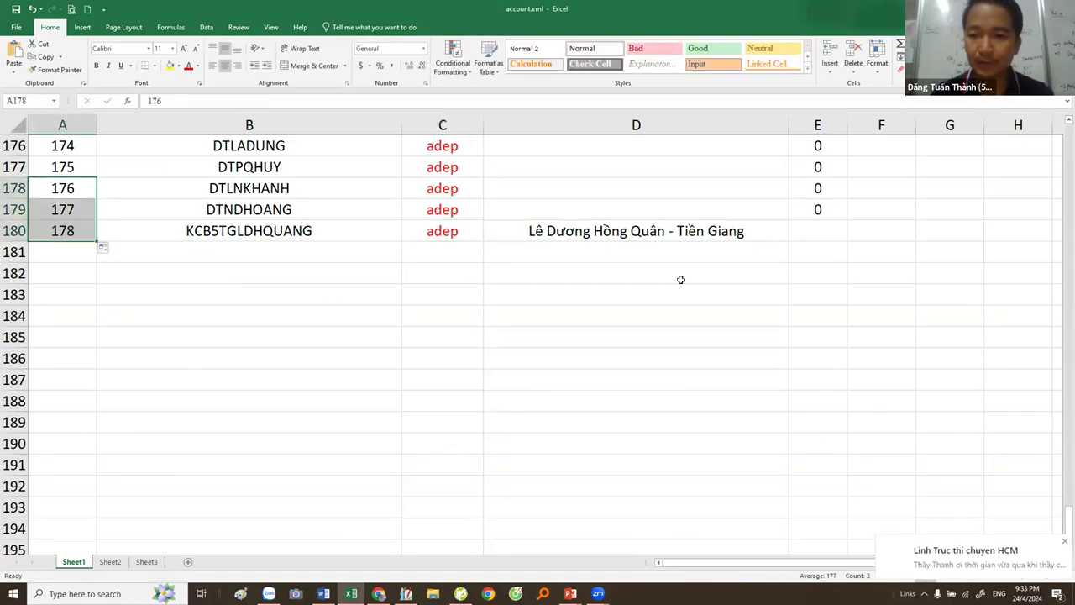
{"action": "left_click", "coordinate": [835, 223]}
{"action": "left_click", "coordinate": [839, 215]}
{"action": "left_click_drag", "start_coordinate": [846, 220], "coordinate": [846, 237]}
{"action": "left_click_drag", "start_coordinate": [361, 230], "coordinate": [414, 230]}
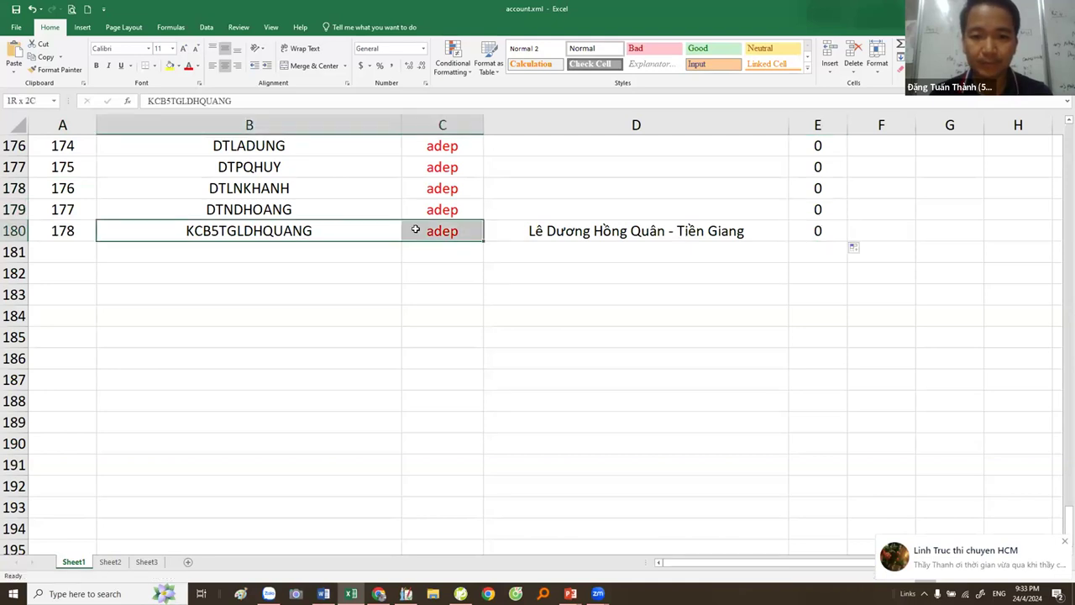
{"action": "key", "text": "ctrl+c"}
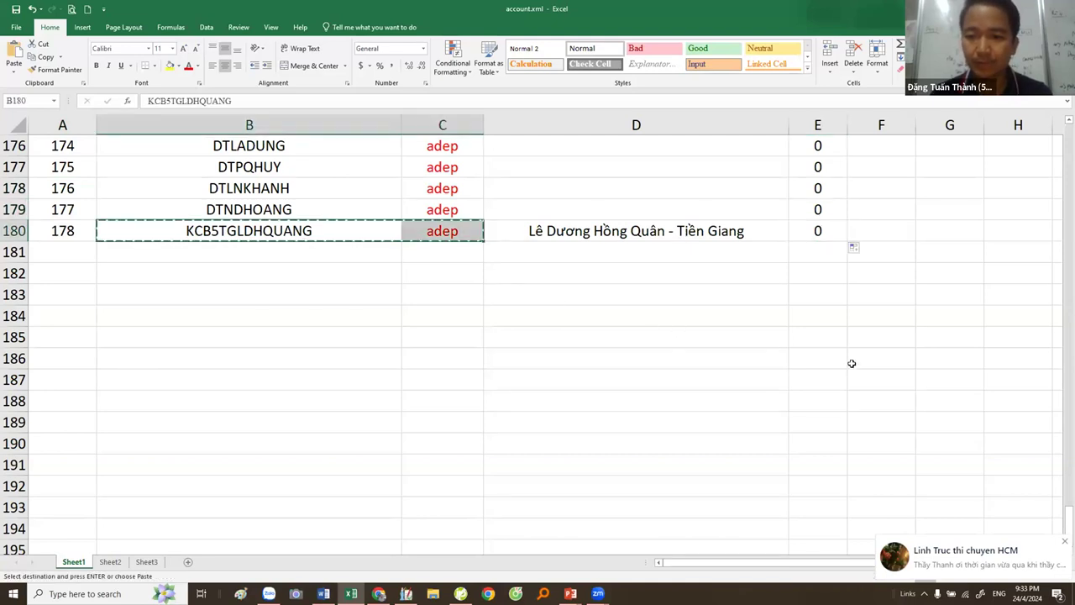
{"action": "left_click", "coordinate": [139, 270]}
Step: Save in XML format, then enter a KCB5 username and the standard password in row 181
{"action": "left_click", "coordinate": [15, 9]}
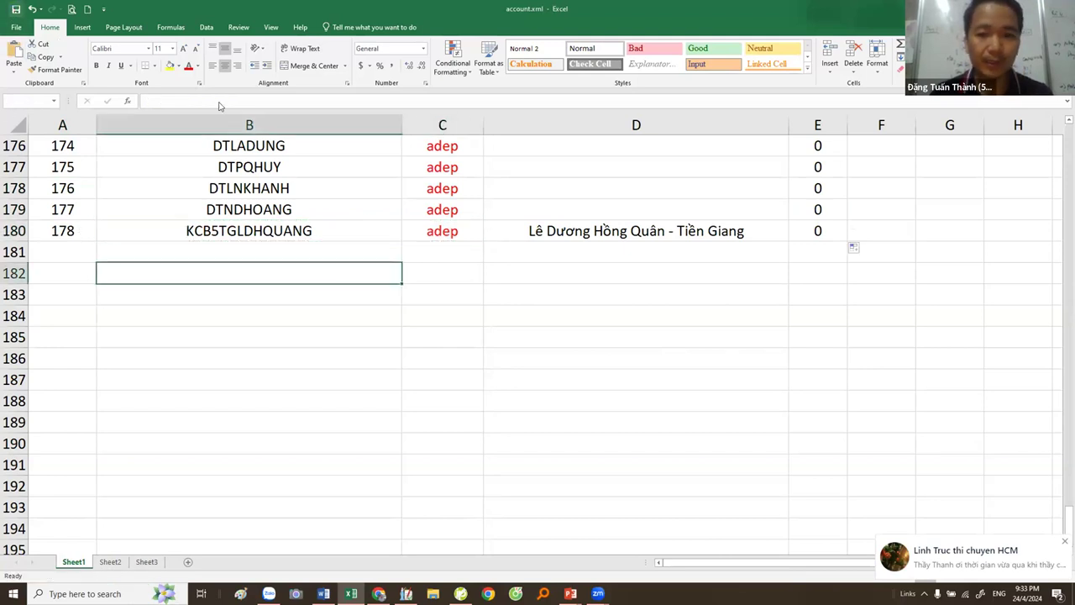
{"action": "left_click", "coordinate": [493, 330]}
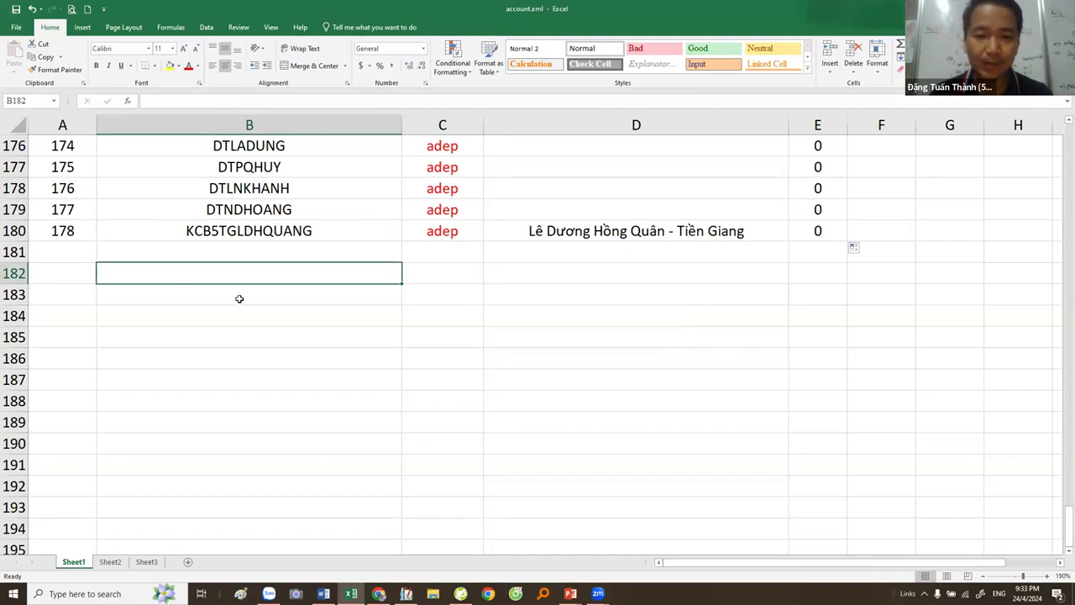
{"action": "left_click", "coordinate": [110, 250]}
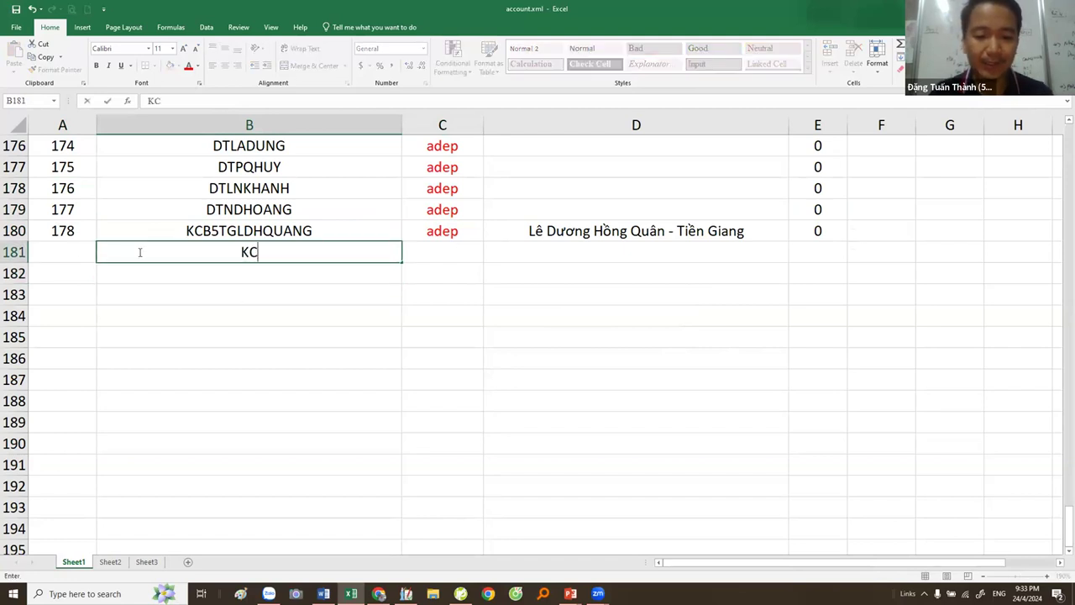
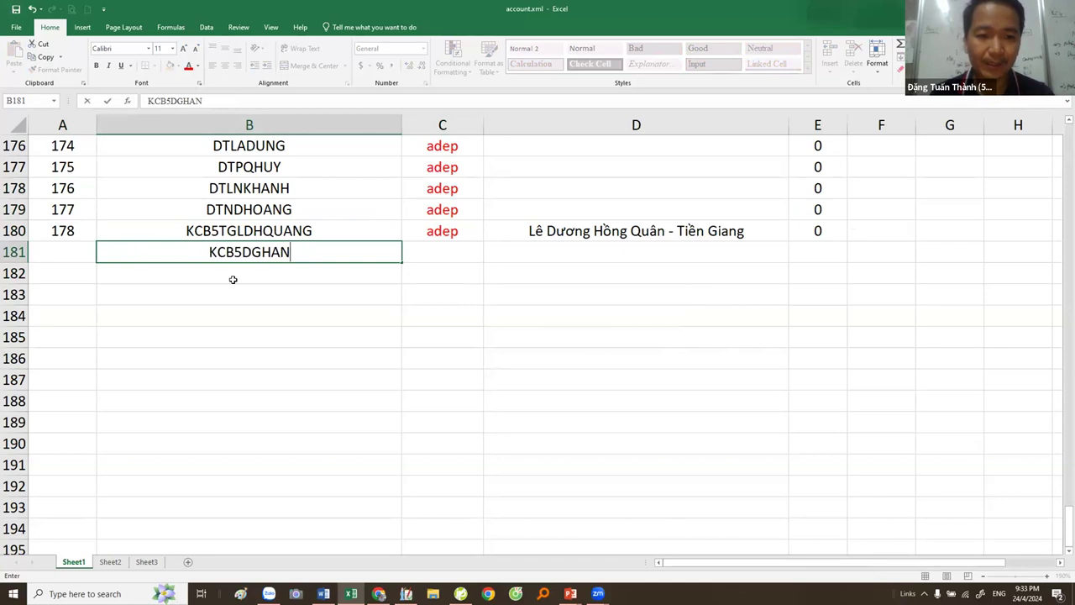
{"action": "left_click", "coordinate": [440, 250]}
{"action": "key", "text": "Return"}
Step: Correct the B181 username by inserting 'YB' right after KCB5
{"action": "left_click", "coordinate": [345, 255]}
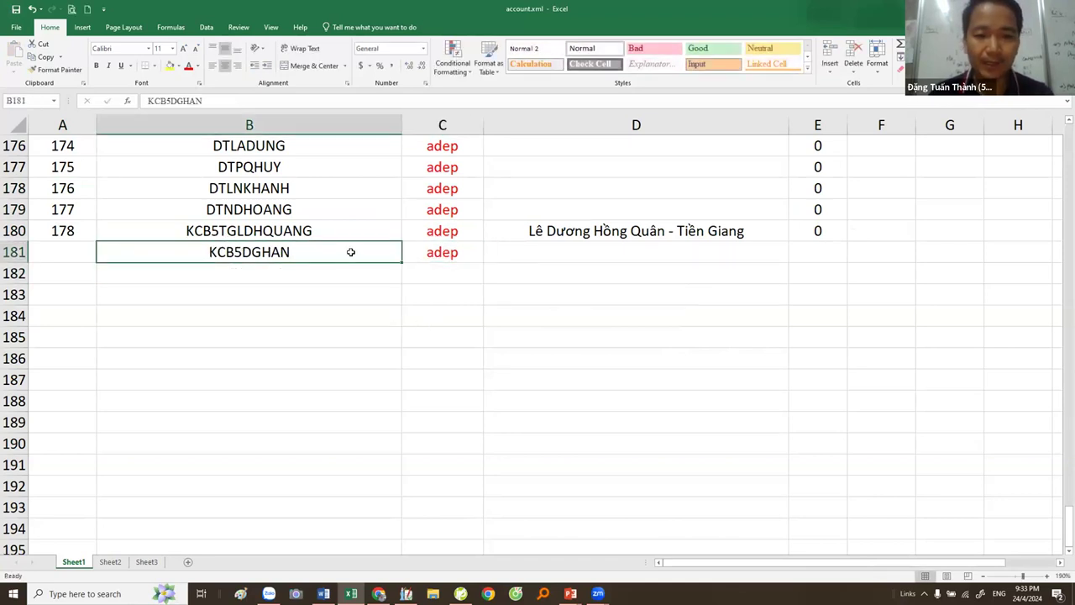
{"action": "double_click", "coordinate": [351, 252]}
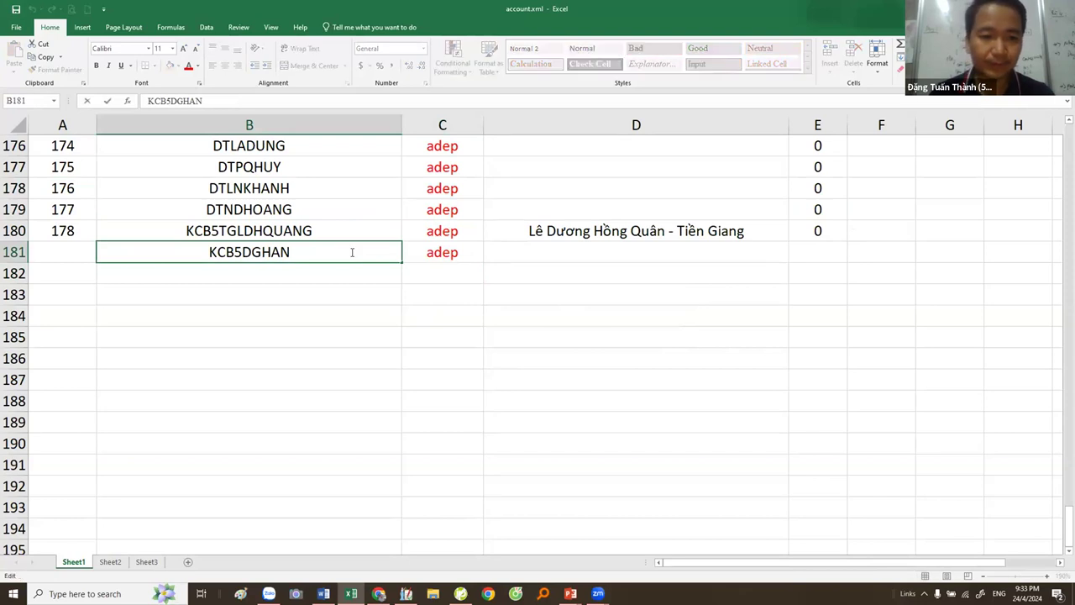
{"action": "type", "text": "YB"}
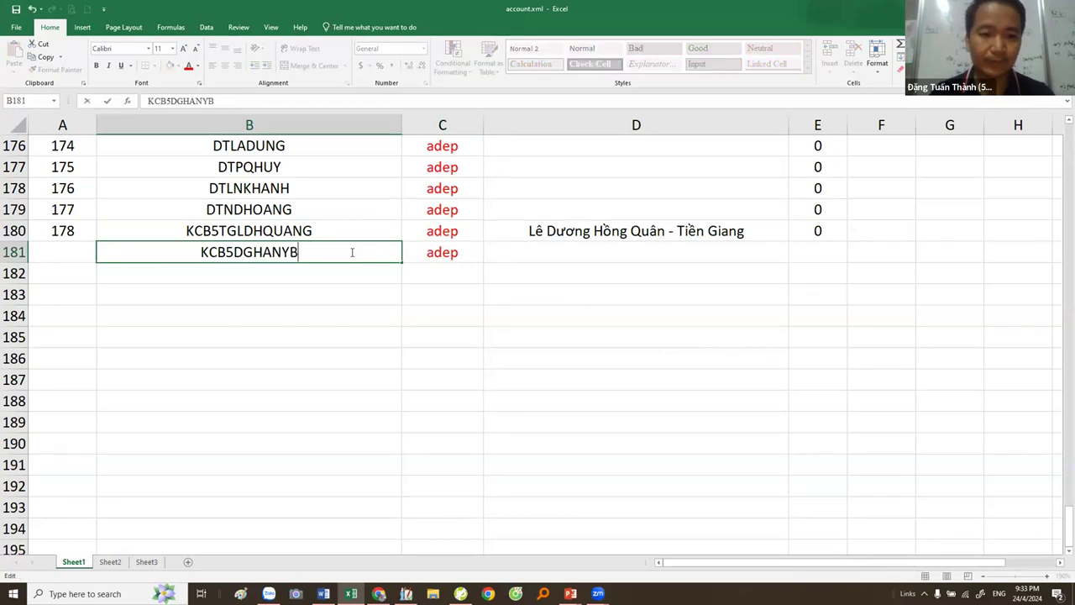
{"action": "key", "text": "Tab"}
{"action": "left_click", "coordinate": [282, 254]}
{"action": "left_click", "coordinate": [235, 229]}
{"action": "key", "text": "F2"}
{"action": "left_click", "coordinate": [232, 251]}
{"action": "double_click", "coordinate": [230, 250]}
{"action": "type", "text": "YB"}
{"action": "key", "text": "Right"}
{"action": "key", "text": "Right"}
{"action": "key", "text": "Right"}
{"action": "key", "text": "Right"}
{"action": "key", "text": "Right"}
{"action": "key", "text": "Delete"}
{"action": "key", "text": "Delete"}
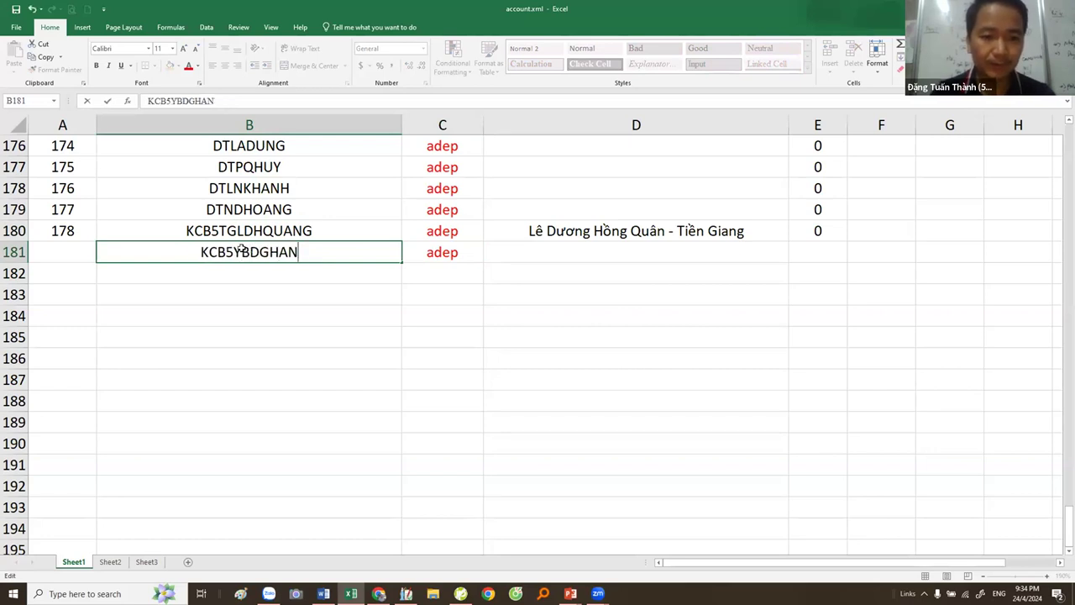
{"action": "key", "text": "Return"}
Step: Number rows 181–182 as 179 and 180, then save keeping XML format
{"action": "left_click_drag", "start_coordinate": [66, 210], "coordinate": [100, 277]}
{"action": "left_click", "coordinate": [201, 269]}
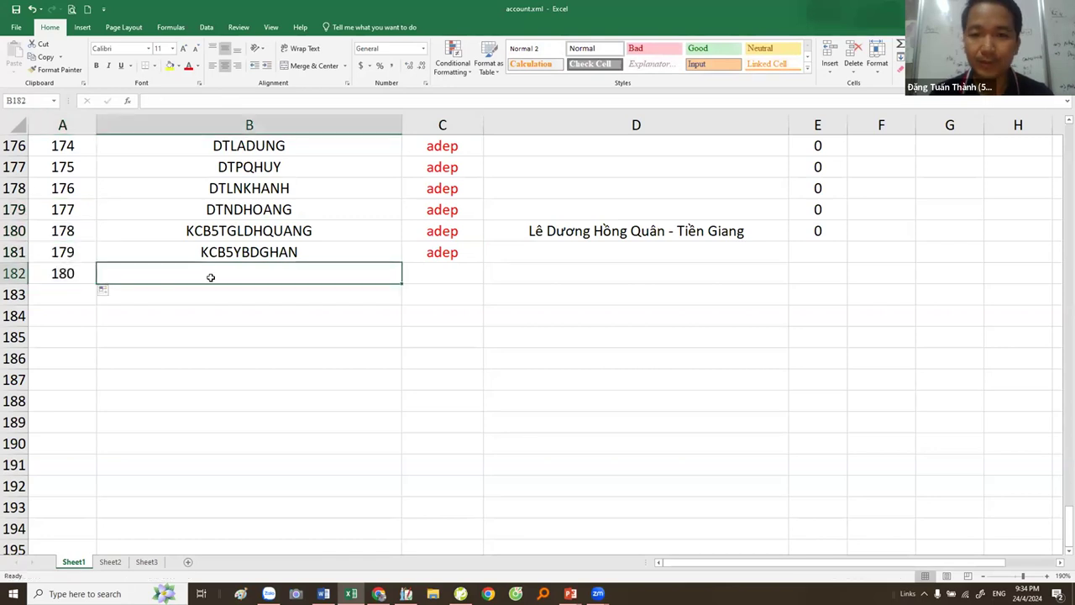
{"action": "key", "text": "ctrl+s"}
{"action": "left_click", "coordinate": [492, 329]}
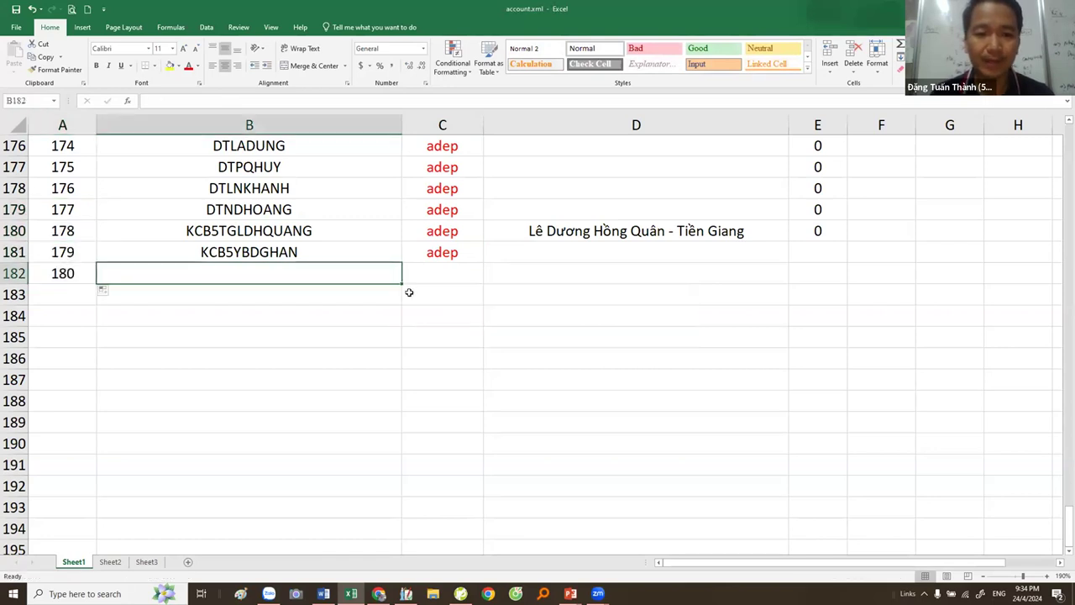
{"action": "left_click", "coordinate": [448, 271]}
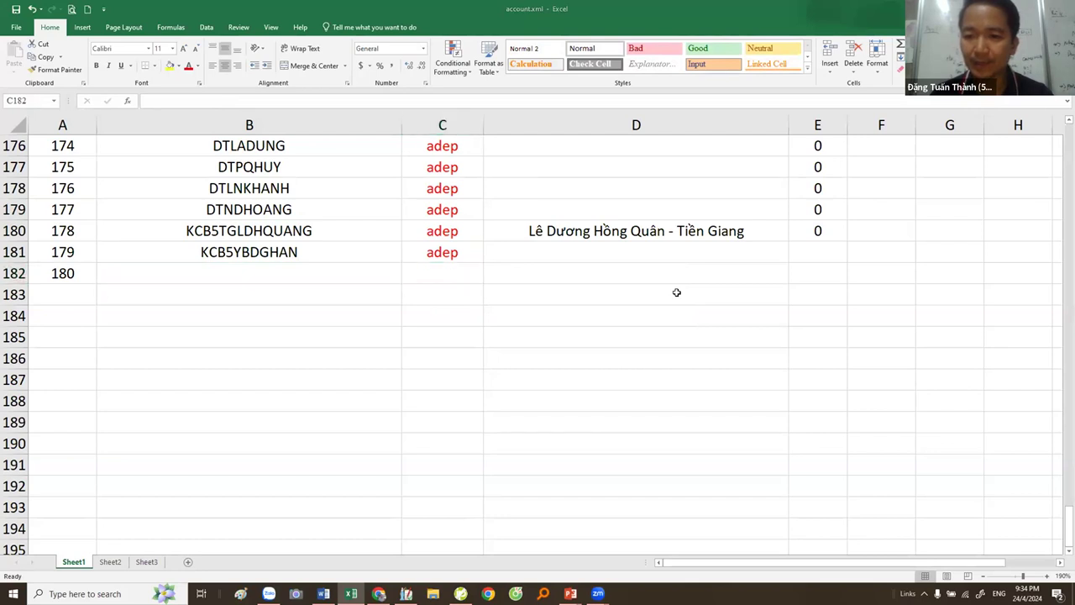
Step: Enter a student's name with province '- Nghệ An' in D182, fixing the doubled initial
{"action": "left_click", "coordinate": [530, 275]}
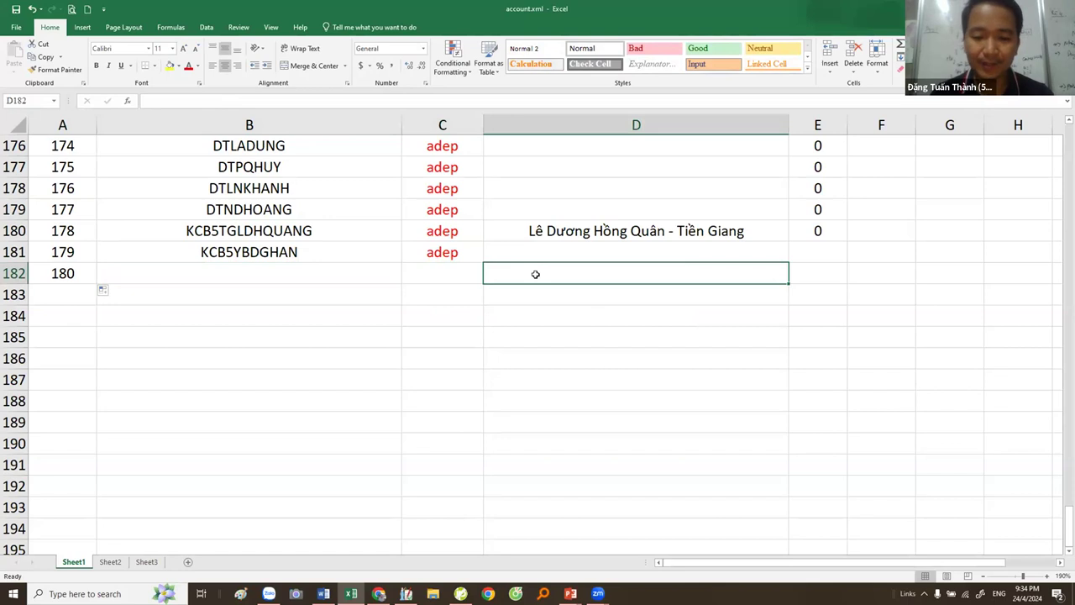
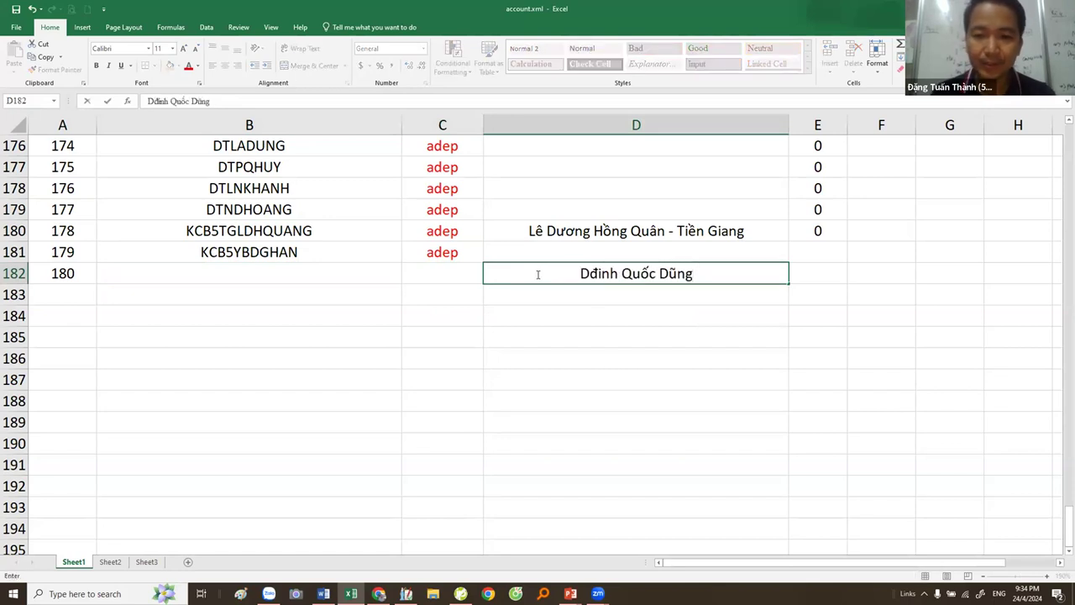
{"action": "left_click_drag", "start_coordinate": [579, 273], "coordinate": [598, 275]}
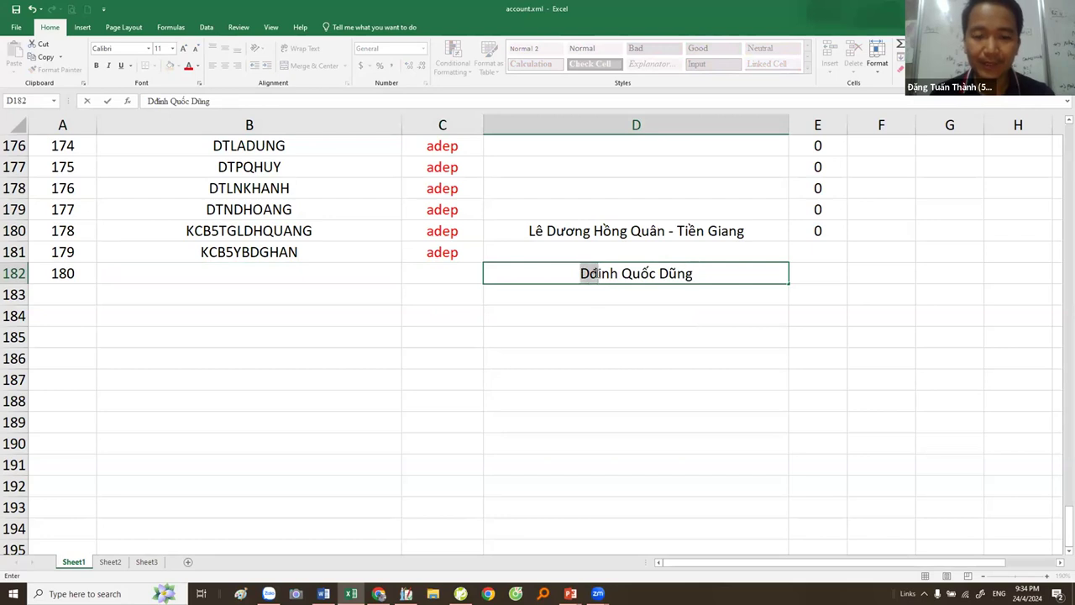
{"action": "type", "text": "Đ"}
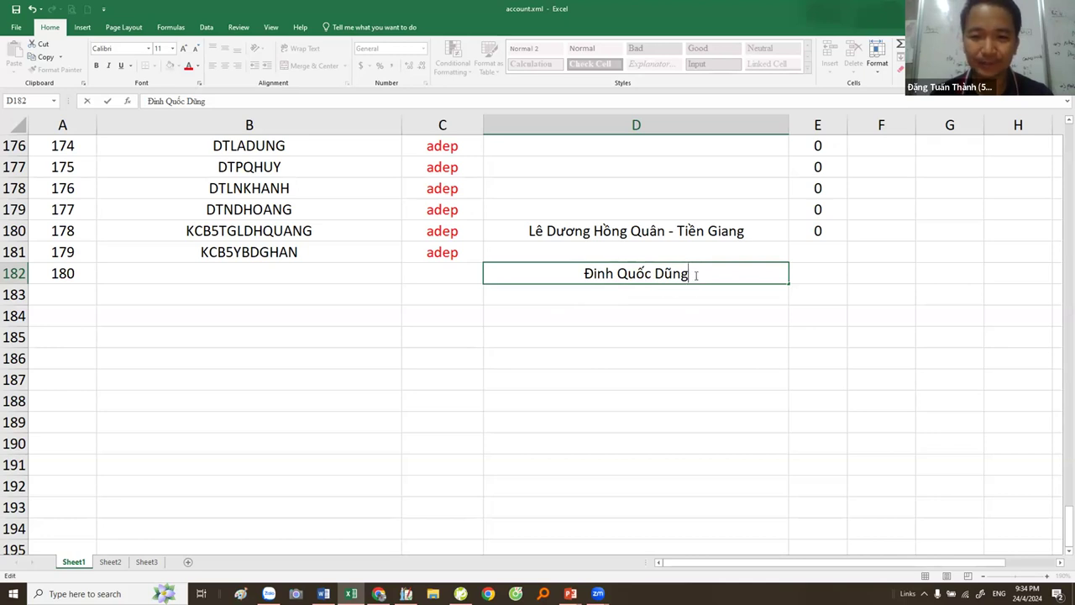
{"action": "type", "text": "- Nghệ An"}
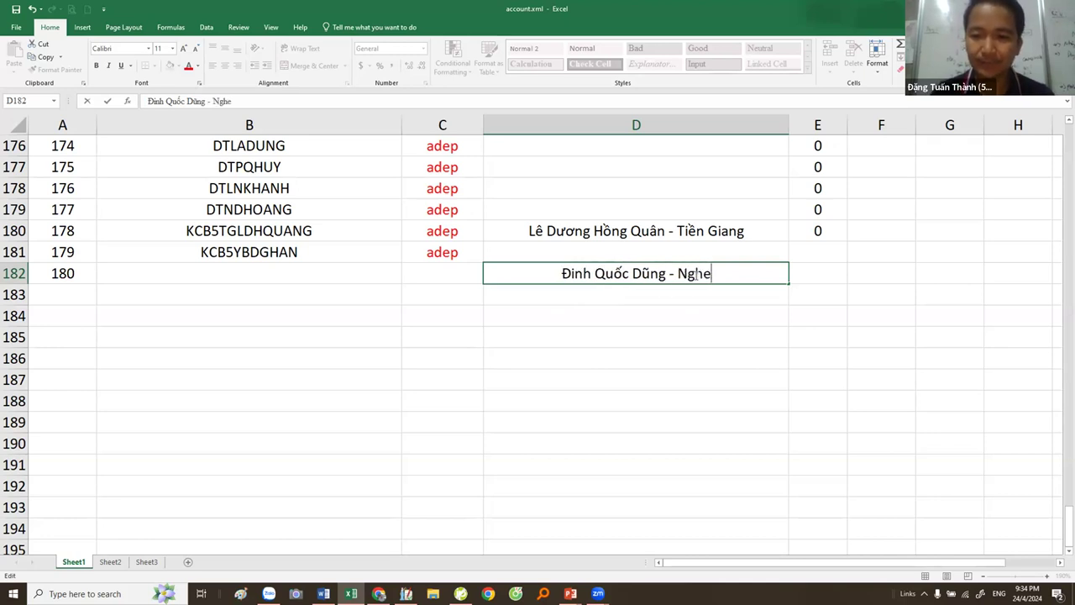
{"action": "key", "text": "Return"}
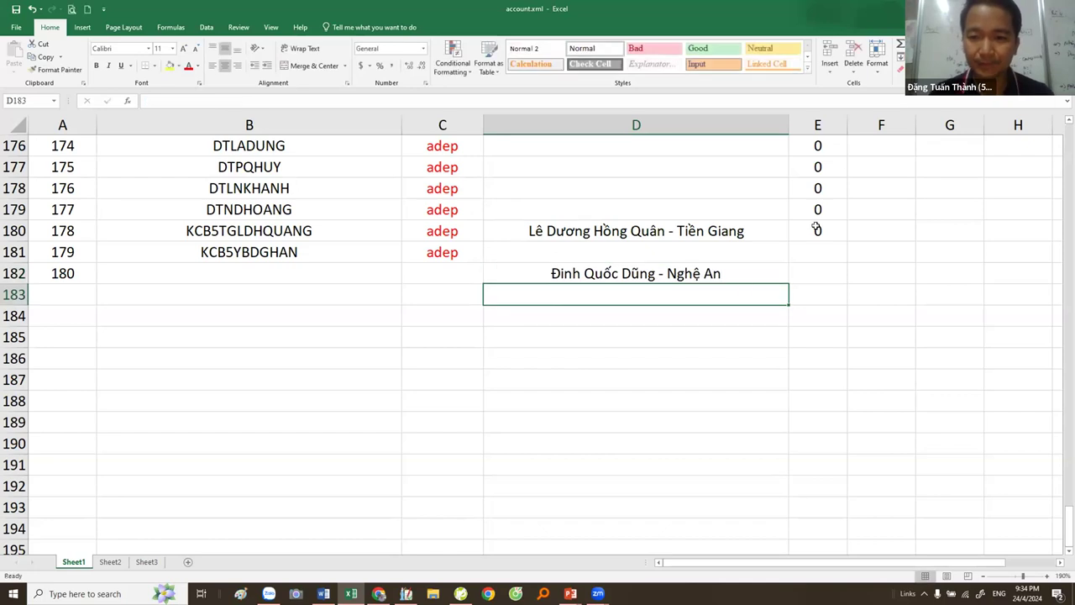
Step: Fill 0 into E181:E182 and enter a student's name with province Yên Bái in D181
{"action": "left_click", "coordinate": [812, 239]}
{"action": "left_click_drag", "start_coordinate": [845, 239], "coordinate": [765, 278]}
{"action": "left_click", "coordinate": [612, 254]}
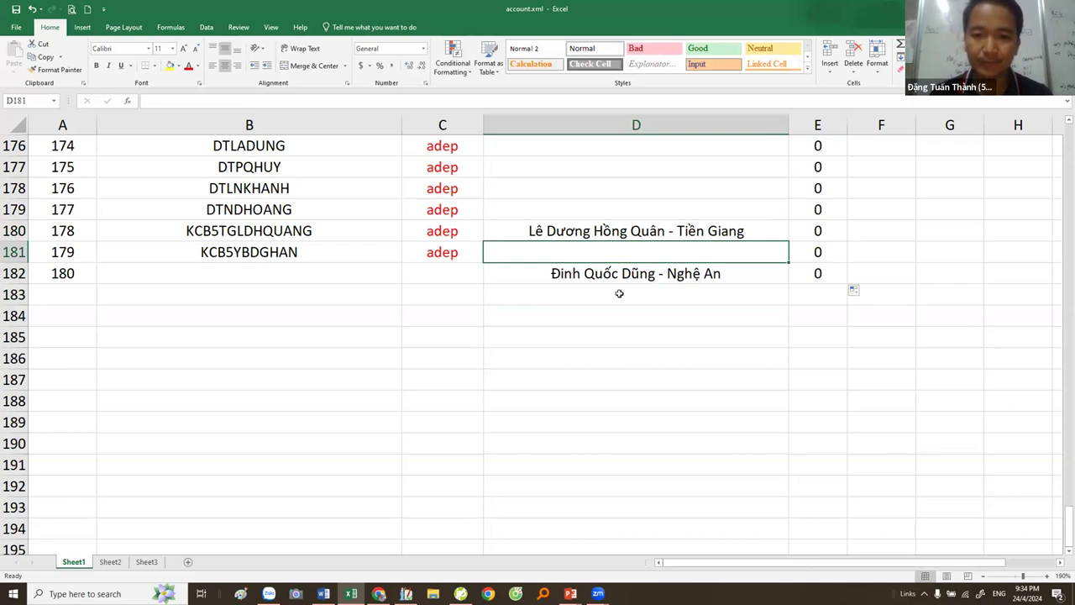
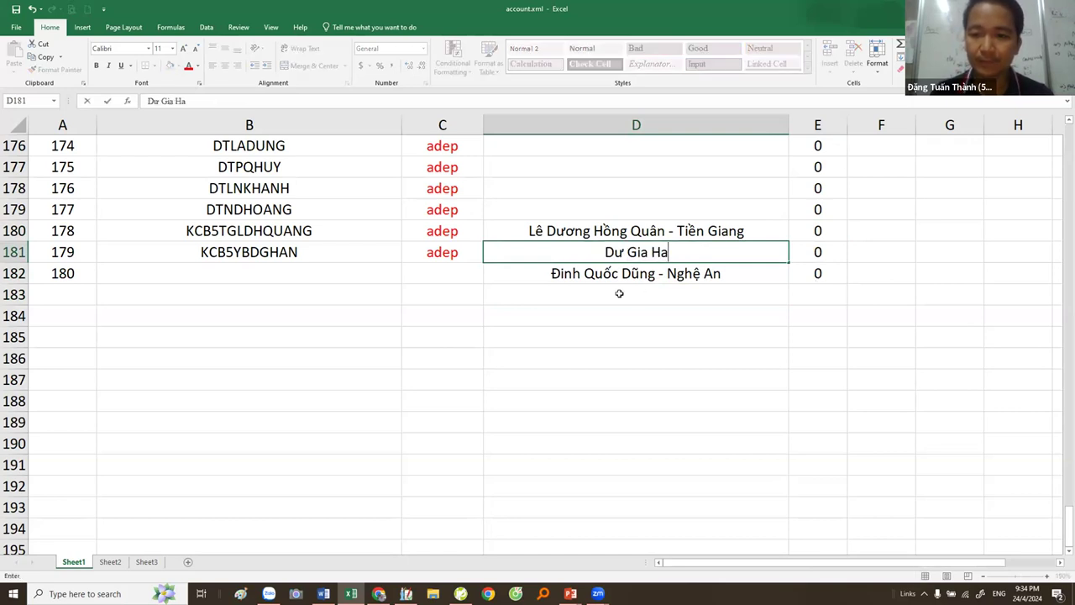
{"action": "type", "text": " - "}
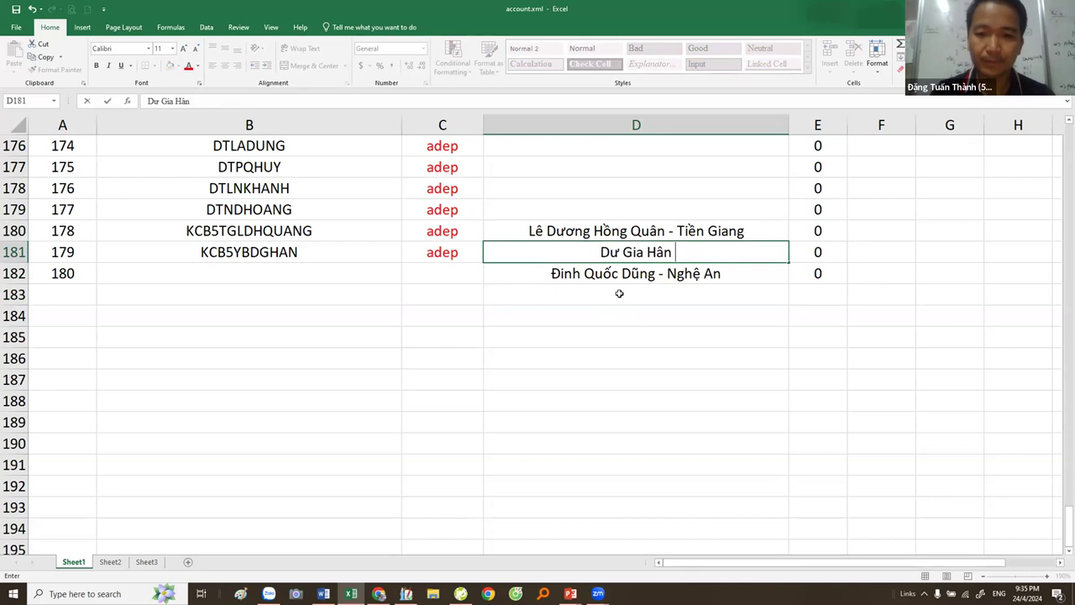
{"action": "type", "text": "YB"}
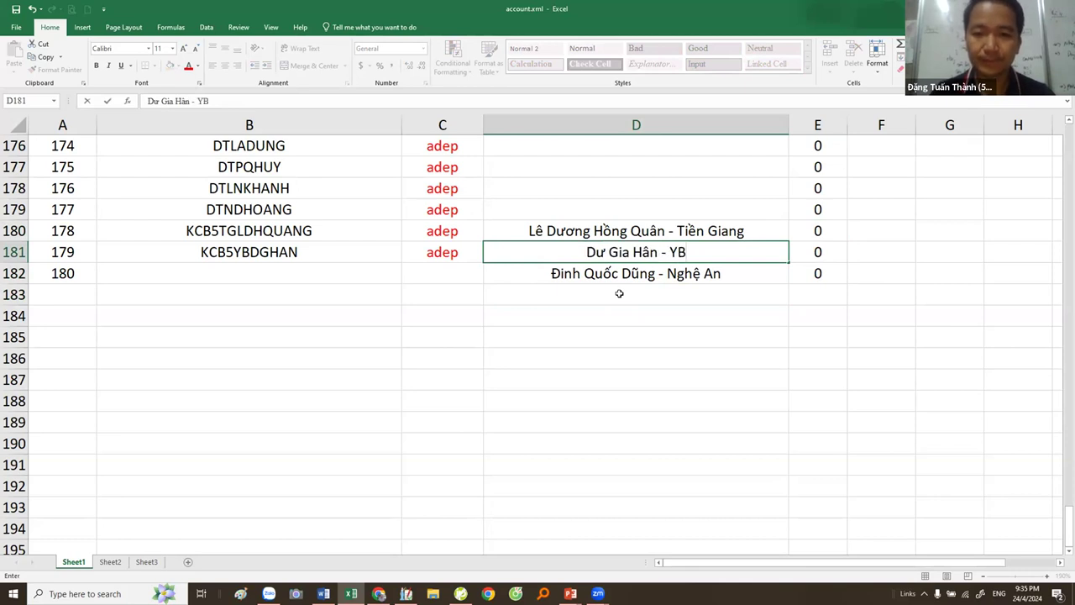
{"action": "key", "text": "BackSpace"}
{"action": "type", "text": "ên Bái"}
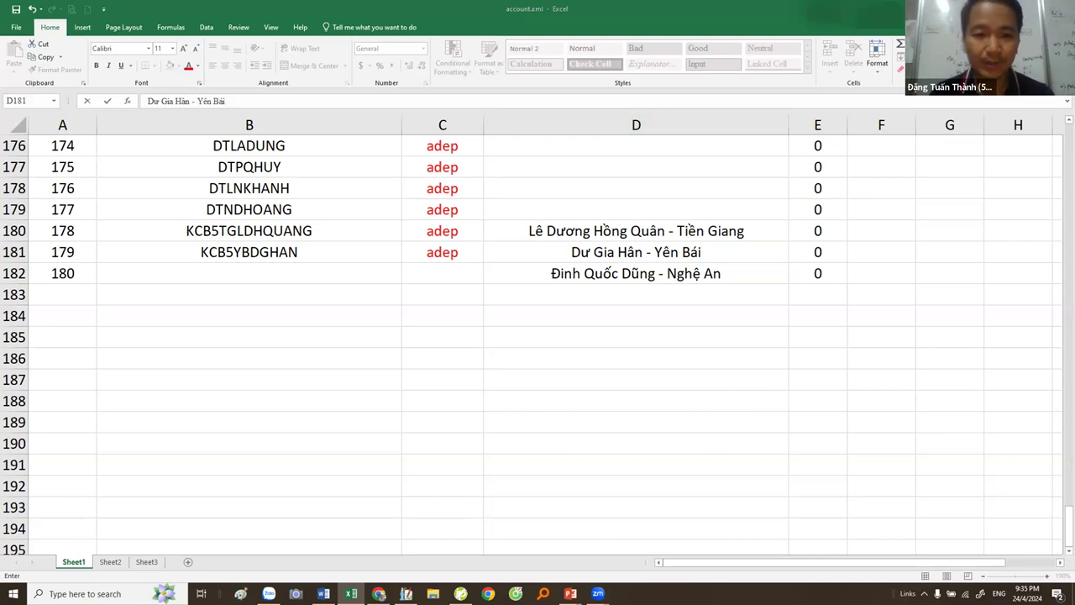
Step: Paste the copied student name into D183
{"action": "left_click", "coordinate": [552, 295]}
{"action": "left_click", "coordinate": [247, 275]}
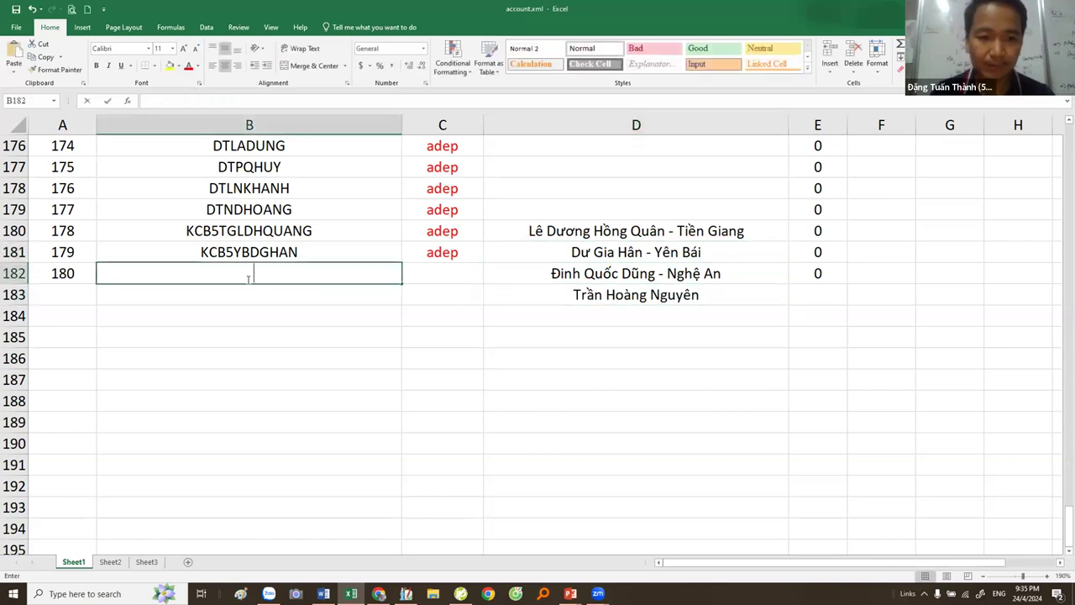
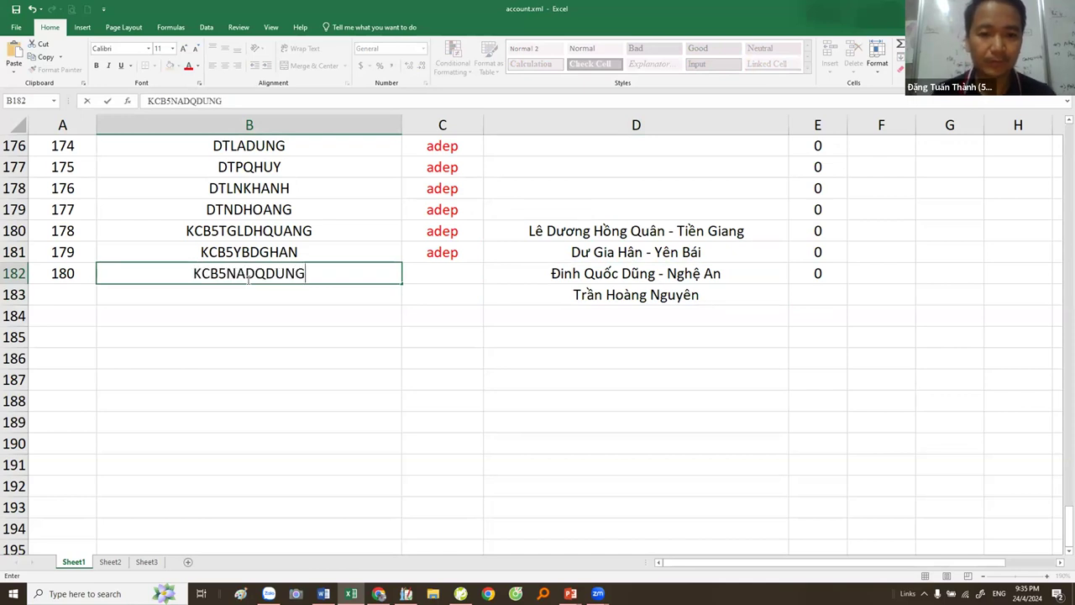
Step: Enter a KCB5 login in B182 and the standard password in C182
{"action": "key", "text": "Right"}
{"action": "key", "text": "Return"}
Step: Append '- Yên Bai' to D183 and enter a KCB5 login and password in B183/C183
{"action": "key", "text": "Right"}
{"action": "key", "text": "F2"}
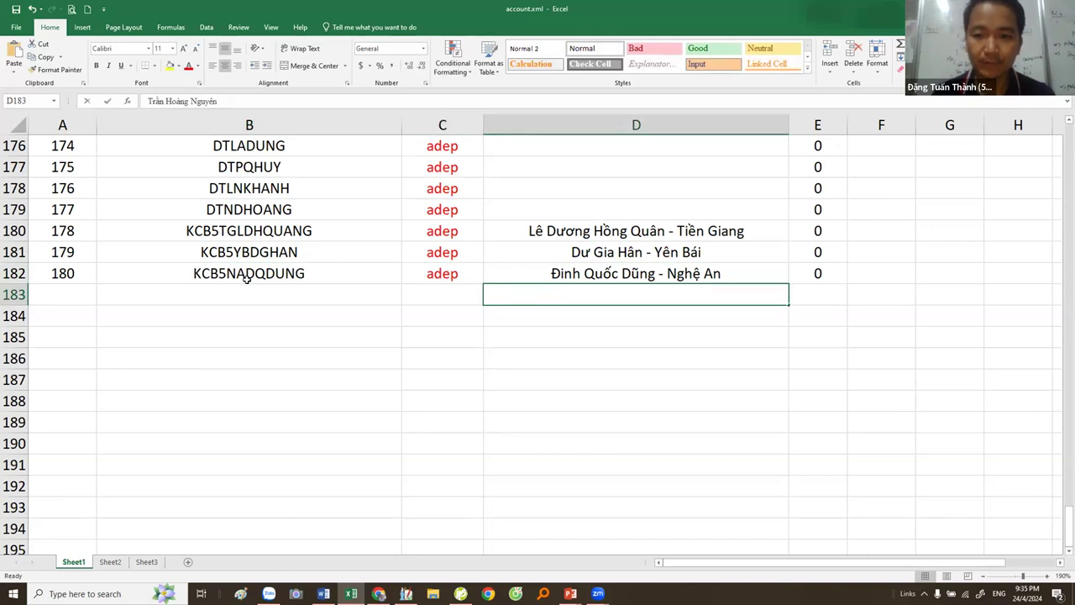
{"action": "type", "text": "- Yên Bai"}
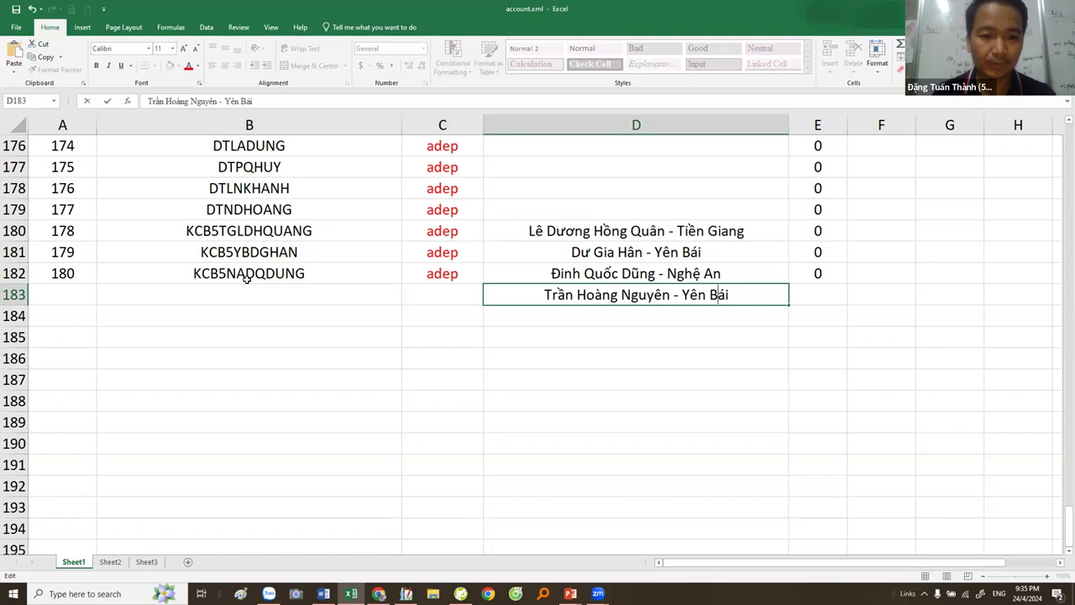
{"action": "left_click", "coordinate": [241, 287]}
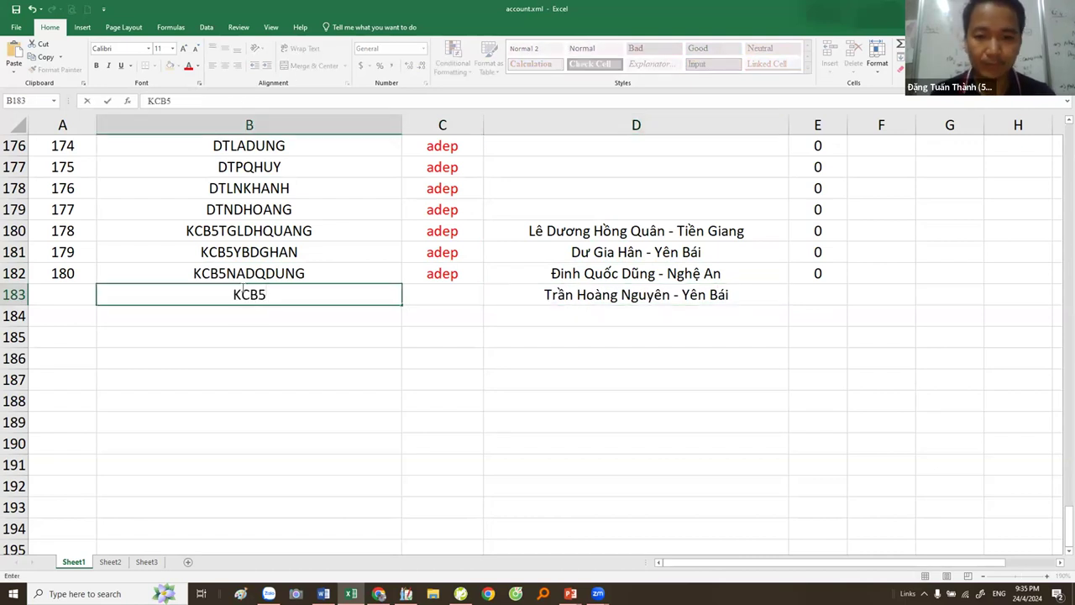
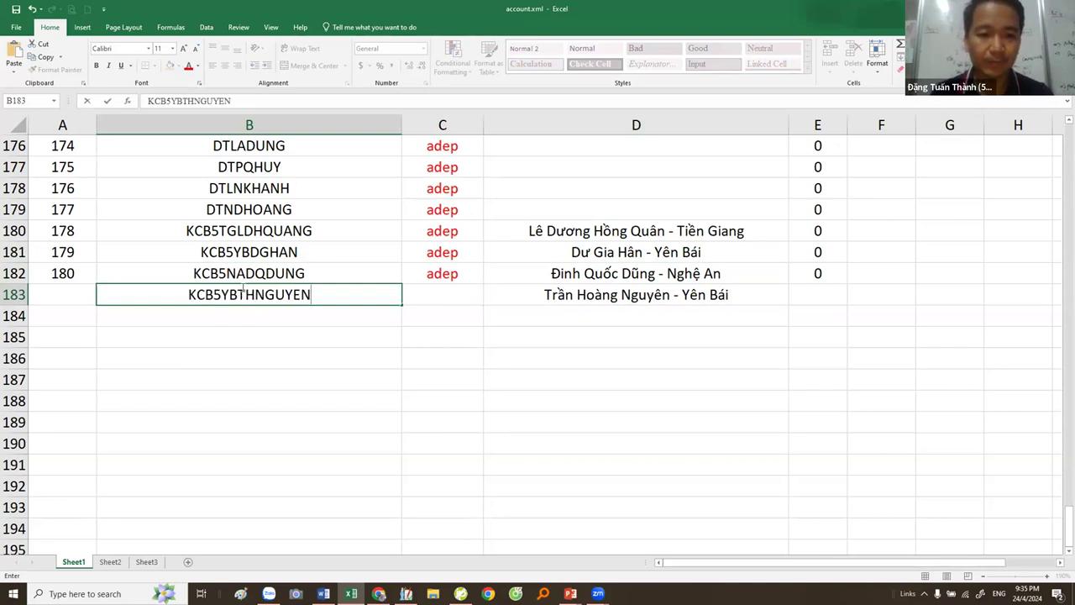
{"action": "key", "text": "Tab"}
{"action": "key", "text": "Return"}
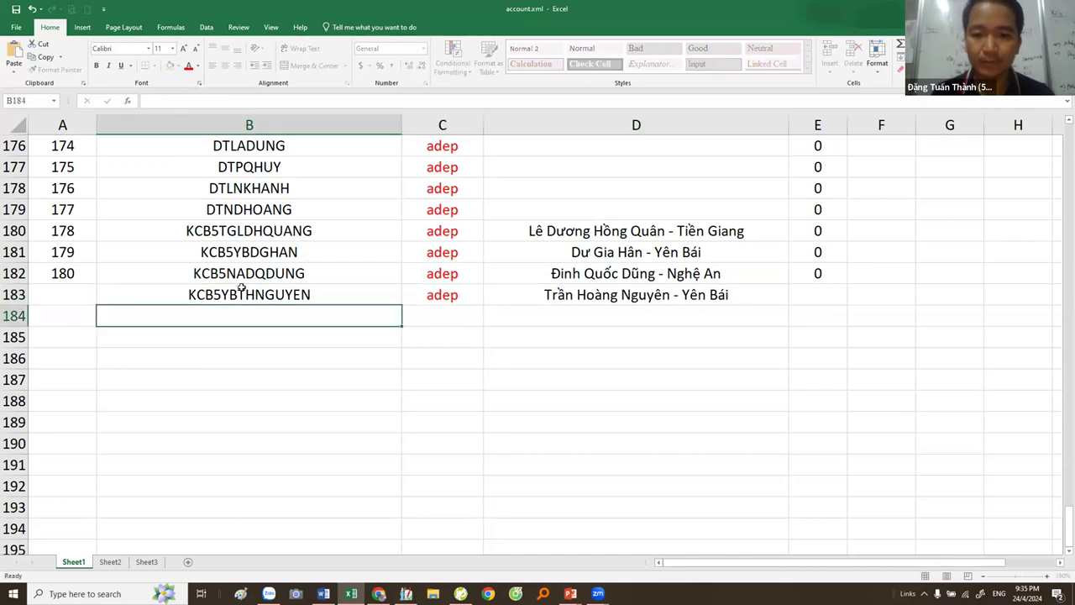
Step: Fill 0 into E183, number A183 as 181, and save the workbook
{"action": "left_click", "coordinate": [829, 273]}
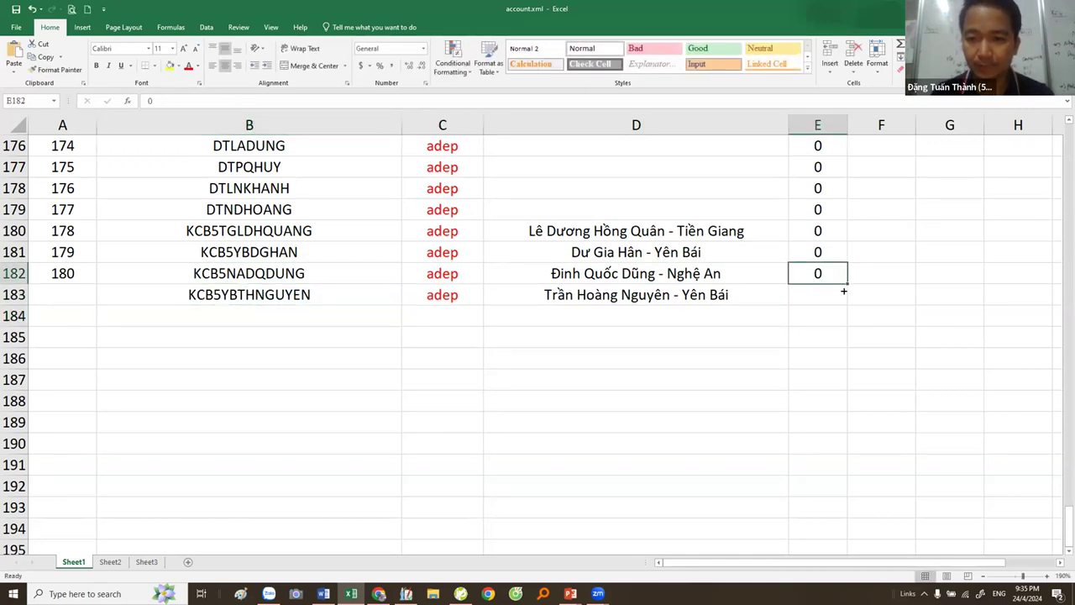
{"action": "left_click_drag", "start_coordinate": [842, 296], "coordinate": [818, 295]}
{"action": "left_click", "coordinate": [66, 252]}
{"action": "left_click_drag", "start_coordinate": [63, 270], "coordinate": [93, 298]}
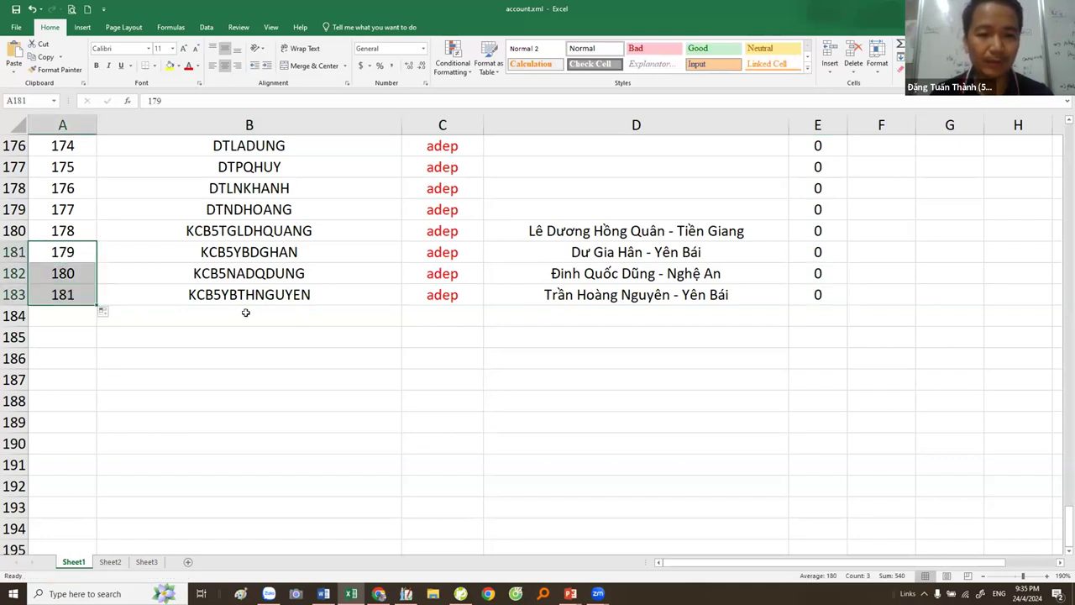
{"action": "left_click", "coordinate": [242, 313]}
{"action": "key", "text": "ctrl+s"}
Step: Confirm keeping XML Spreadsheet 2003 format for account.xml, then switch to Zalo
{"action": "left_click", "coordinate": [492, 330]}
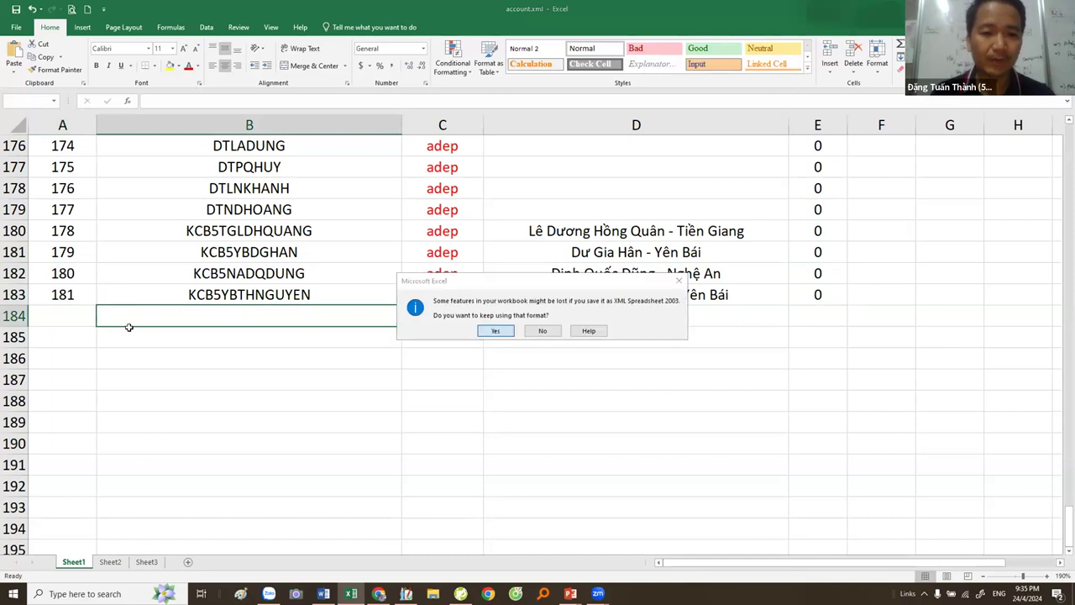
{"action": "left_click", "coordinate": [65, 315]}
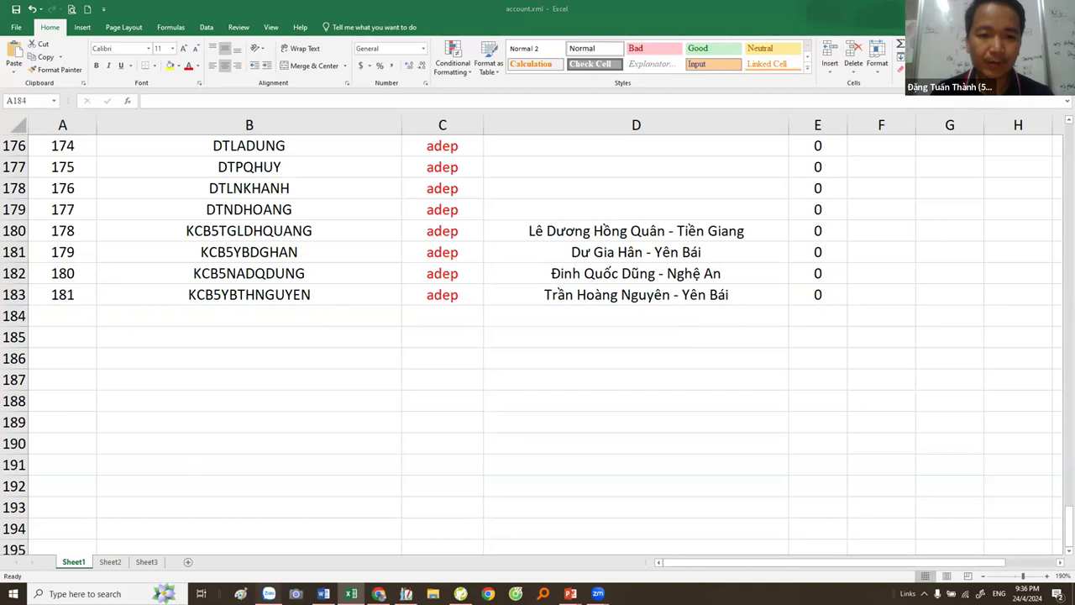
{"action": "left_click", "coordinate": [268, 592]}
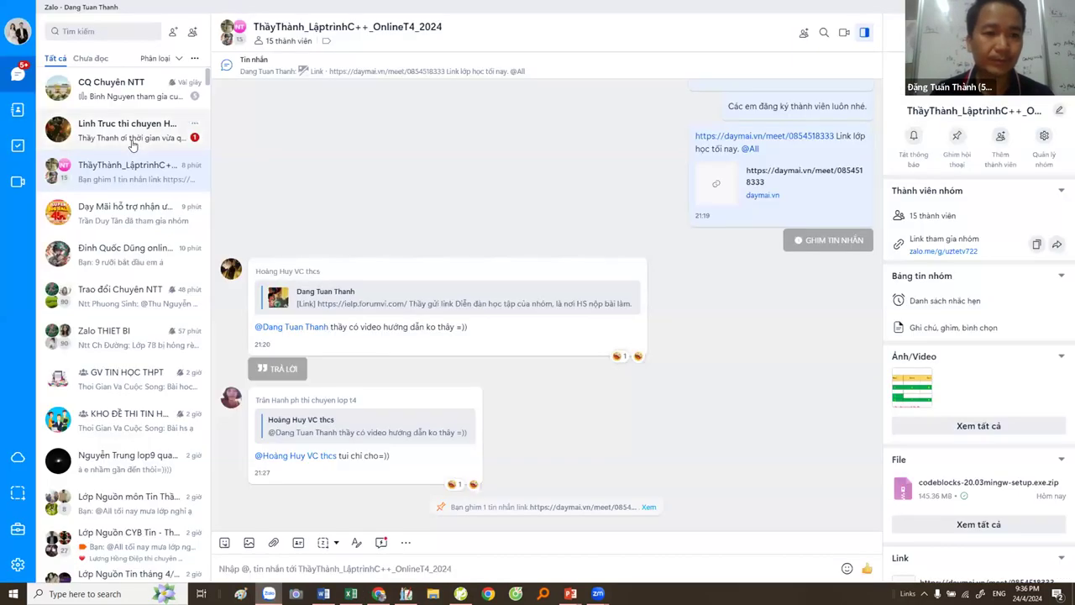
Step: Check a private chat and the C++ class group's pinned message, then return to account.xml
{"action": "left_click", "coordinate": [157, 136]}
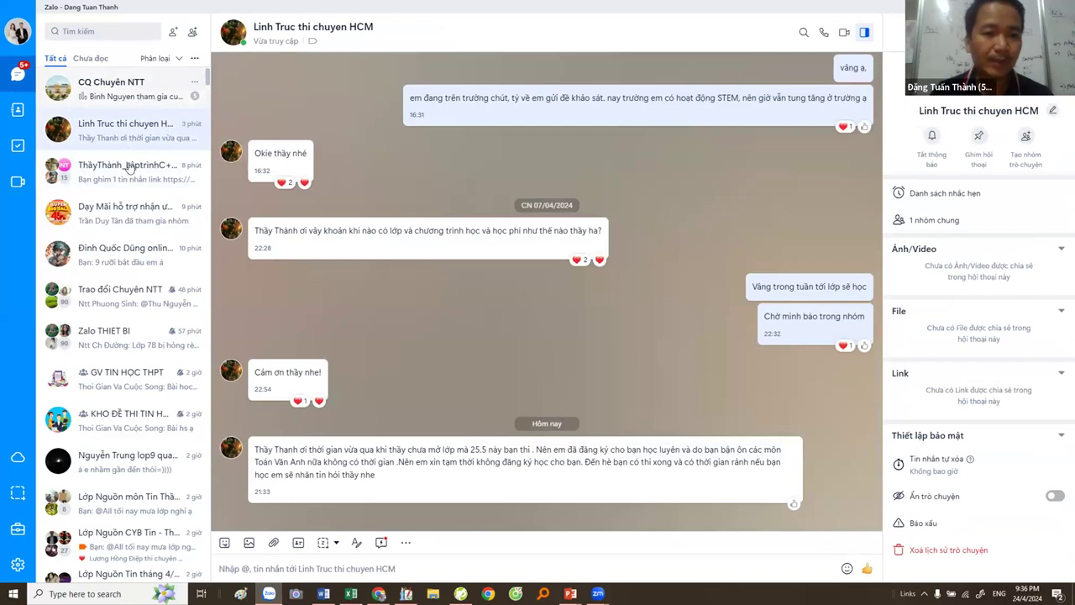
{"action": "key", "text": "alt+Up"}
{"action": "left_click", "coordinate": [130, 183]}
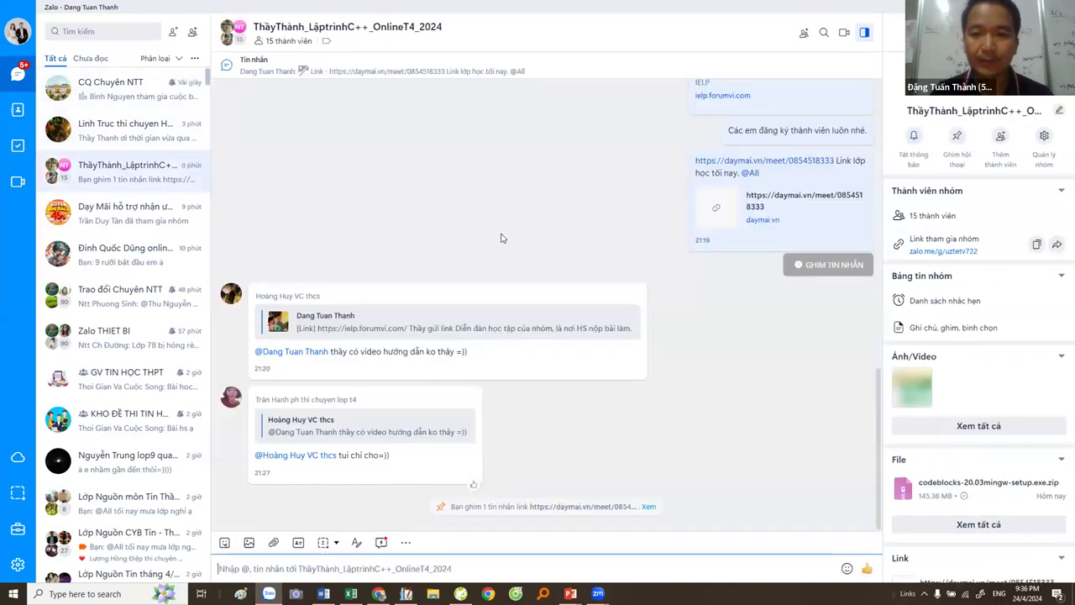
{"action": "left_click", "coordinate": [511, 71]}
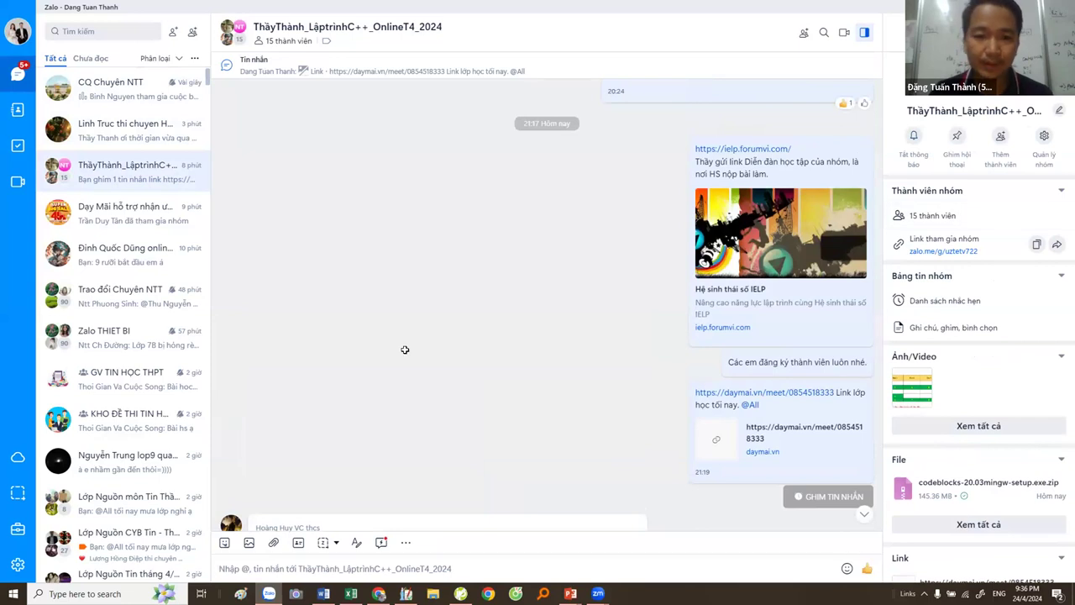
{"action": "key", "text": "alt+Tab"}
{"action": "left_click", "coordinate": [126, 336]}
Step: Save account.xml in XML format and screen-capture the rows with the new accounts
{"action": "left_click", "coordinate": [16, 10]}
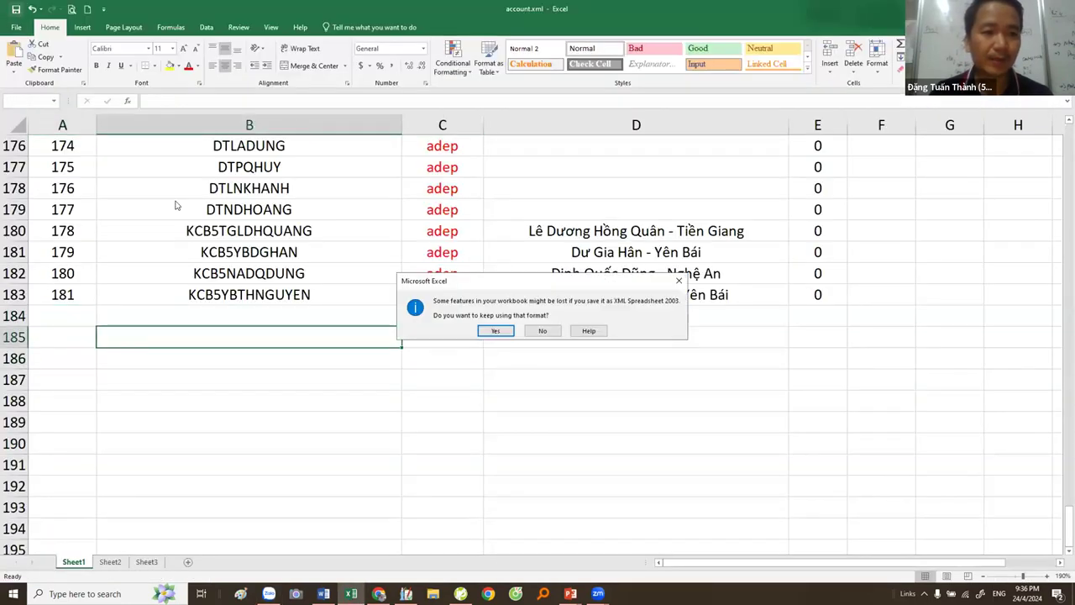
{"action": "left_click", "coordinate": [494, 334]}
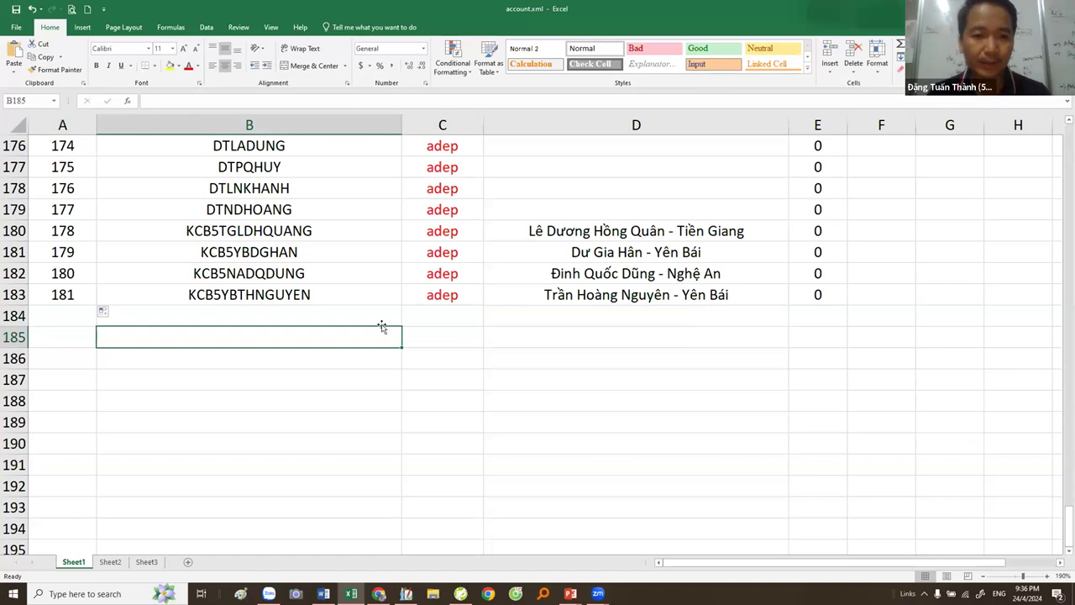
{"action": "key", "text": "super+shift+s"}
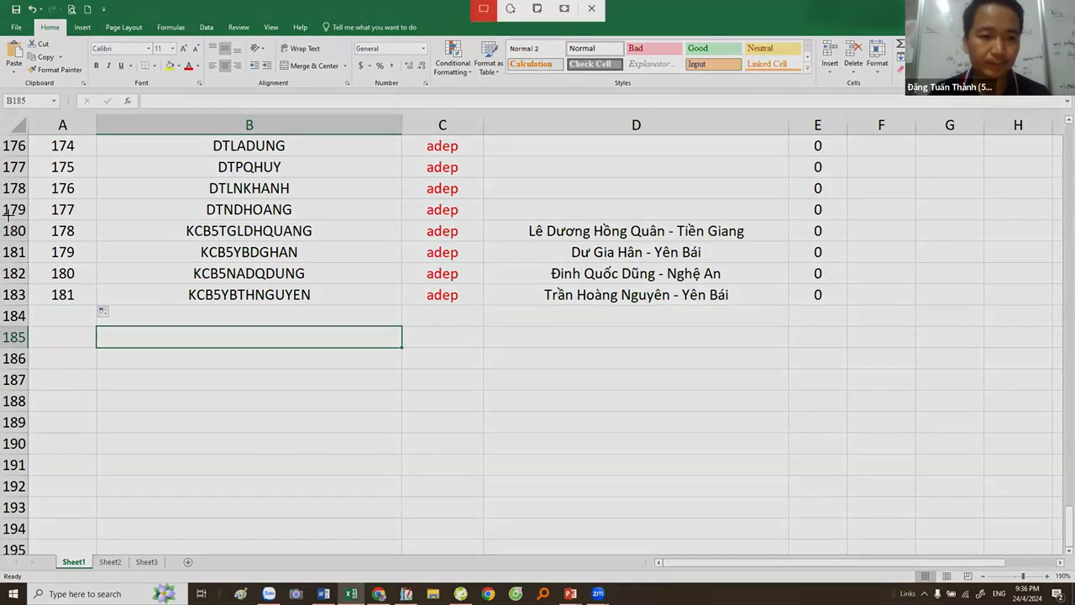
{"action": "left_click_drag", "start_coordinate": [5, 217], "coordinate": [783, 315]}
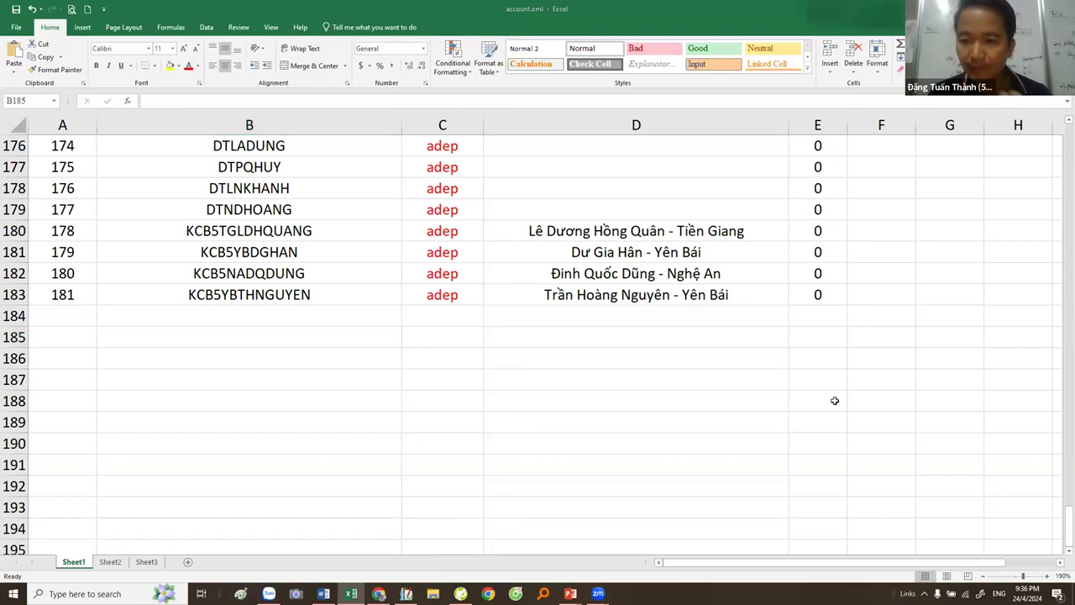
{"action": "left_click", "coordinate": [314, 337]}
Step: Copy the new account rows B180:D183 and show the JUSOLAN ranking table in Chrome
{"action": "left_click_drag", "start_coordinate": [193, 229], "coordinate": [525, 297]}
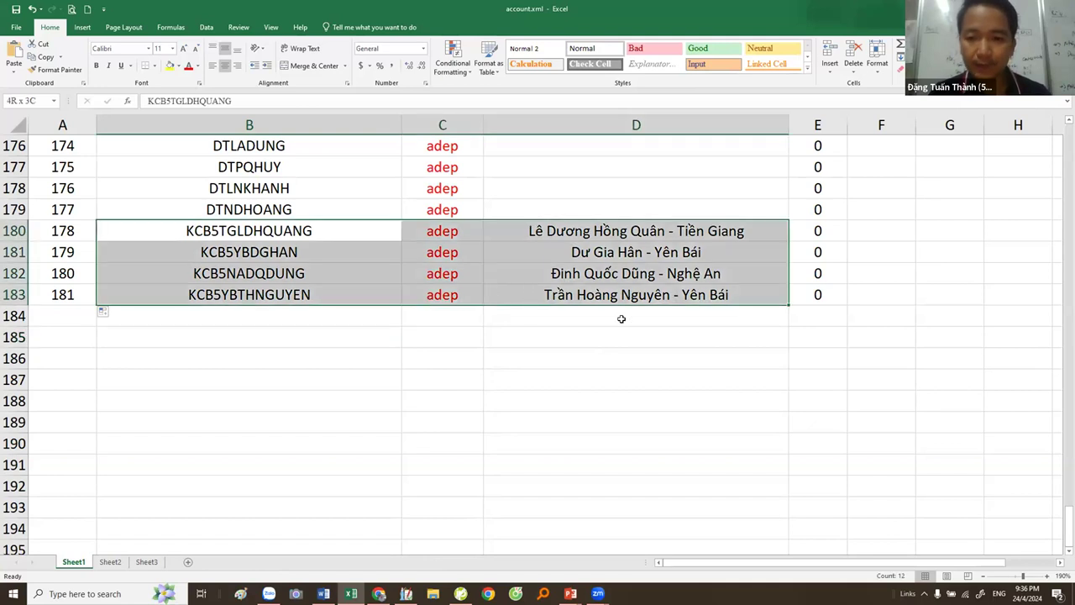
{"action": "key", "text": "ctrl+c"}
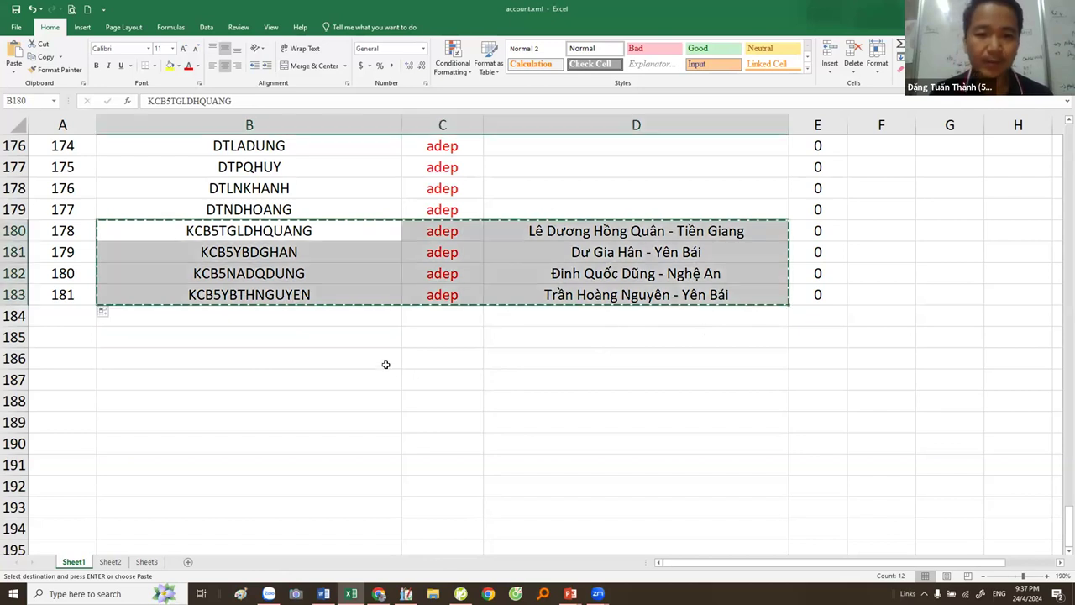
{"action": "left_click", "coordinate": [408, 406]}
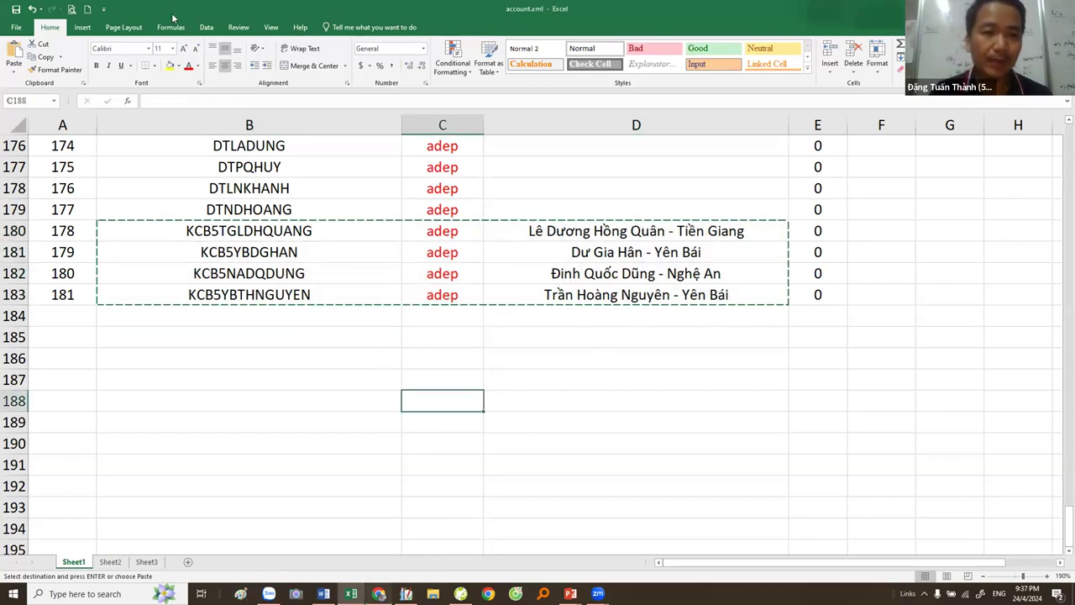
{"action": "key", "text": "alt+Tab"}
{"action": "left_click", "coordinate": [101, 11]}
Step: Load the JUSOLAN home page by removing ranking.php and paste its URL into the Zalo group message
{"action": "left_click", "coordinate": [220, 36]}
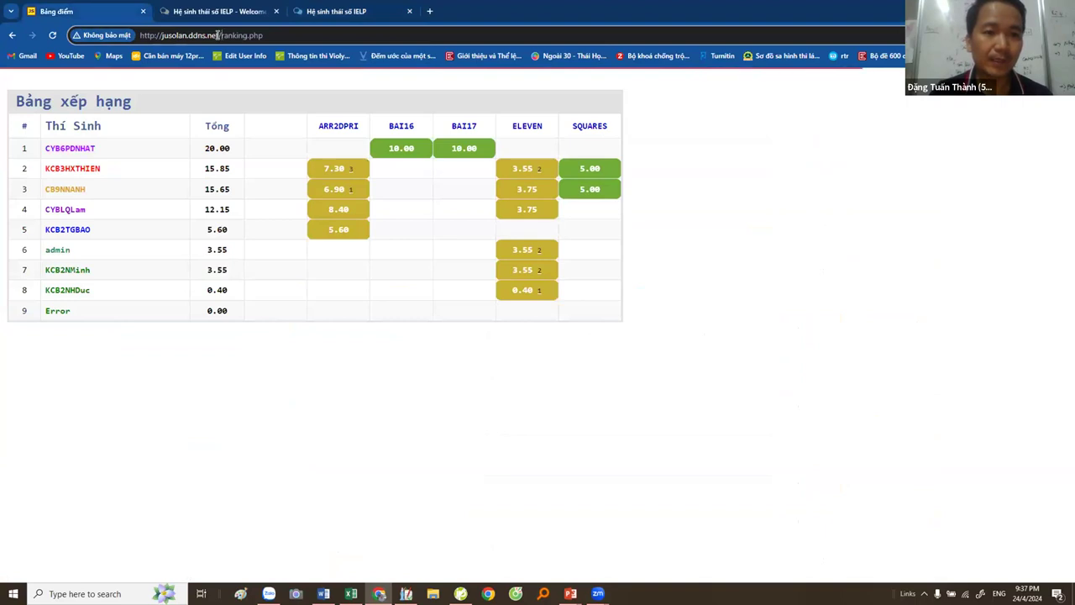
{"action": "key", "text": "shift+End"}
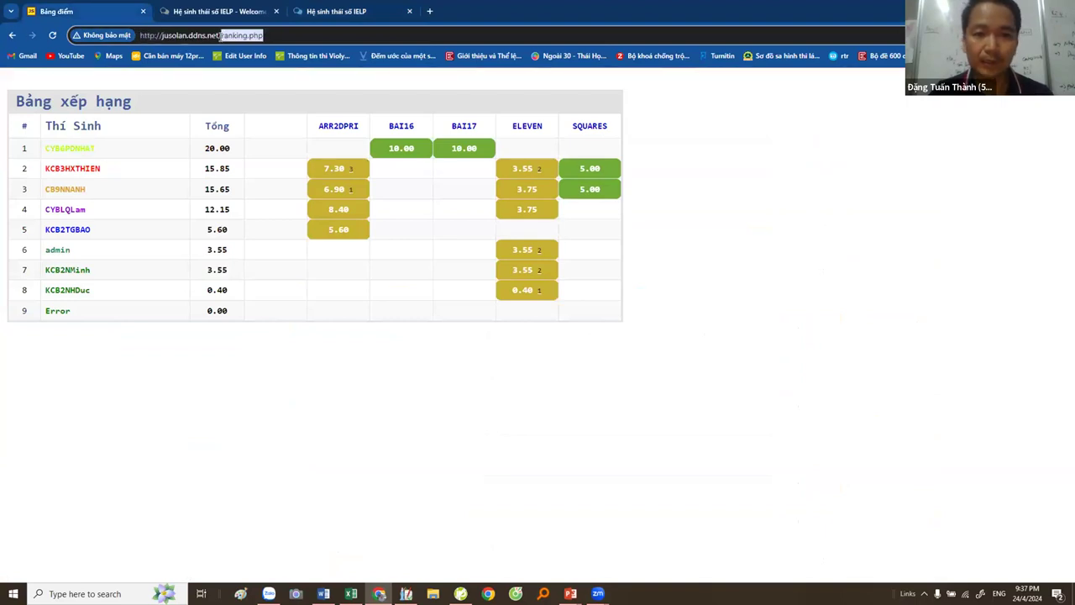
{"action": "left_click", "coordinate": [311, 416]}
{"action": "key", "text": "ctrl+plus"}
{"action": "key", "text": "ctrl+plus"}
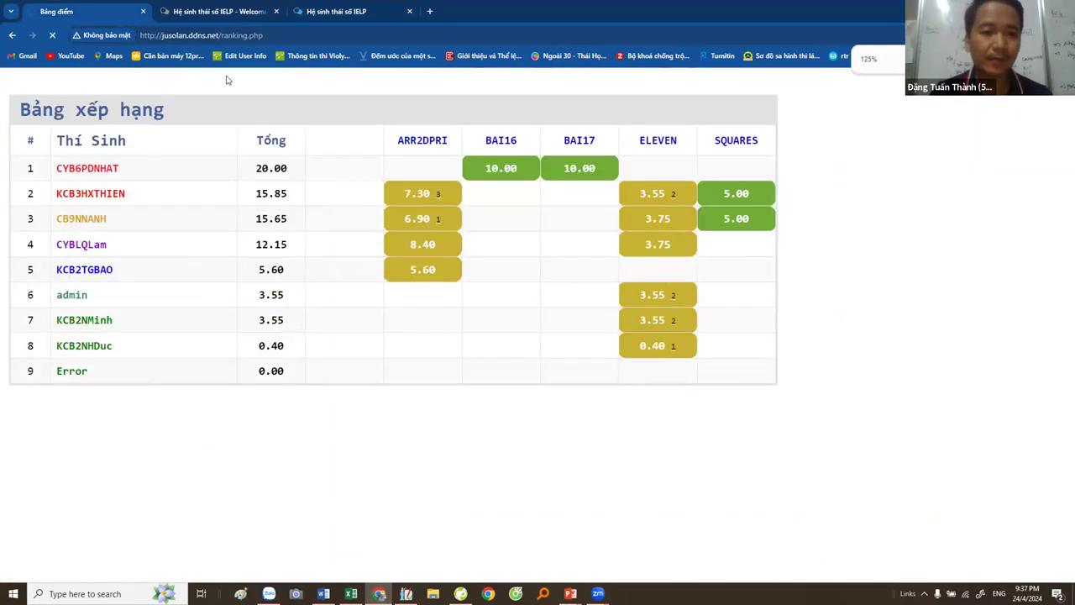
{"action": "left_click", "coordinate": [221, 36]}
{"action": "key", "text": "shift+End"}
{"action": "key", "text": "BackSpace"}
{"action": "key", "text": "Return"}
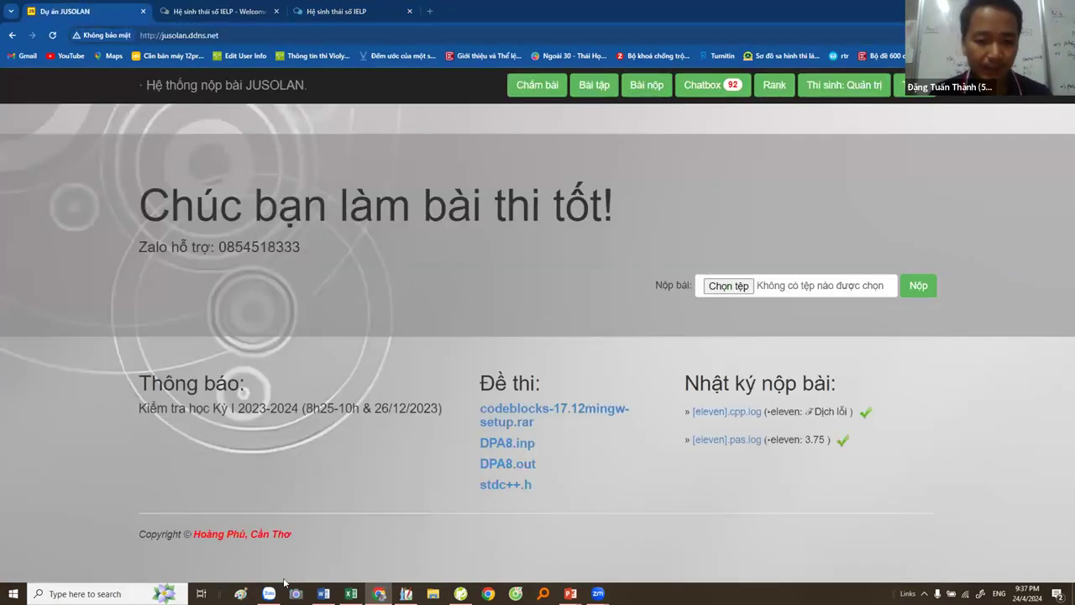
{"action": "key", "text": "alt+Tab"}
{"action": "key", "text": "ctrl+v"}
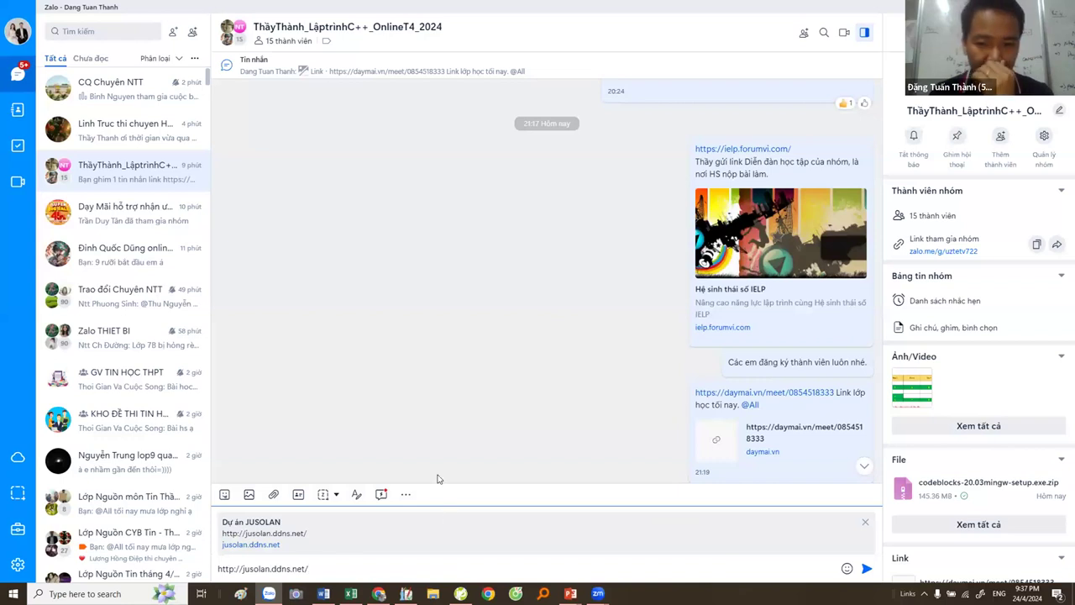
Step: Send the JUSOLAN link and the pasted KCB5 account list to the group, then return to Chrome
{"action": "key", "text": "Return"}
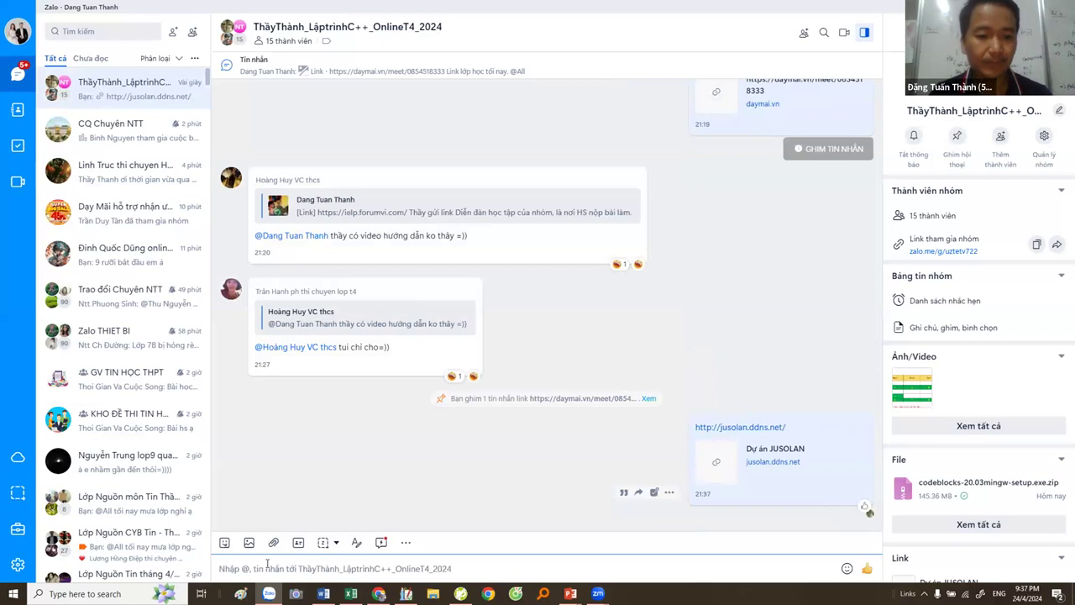
{"action": "key", "text": "ctrl+v"}
{"action": "key", "text": "Return"}
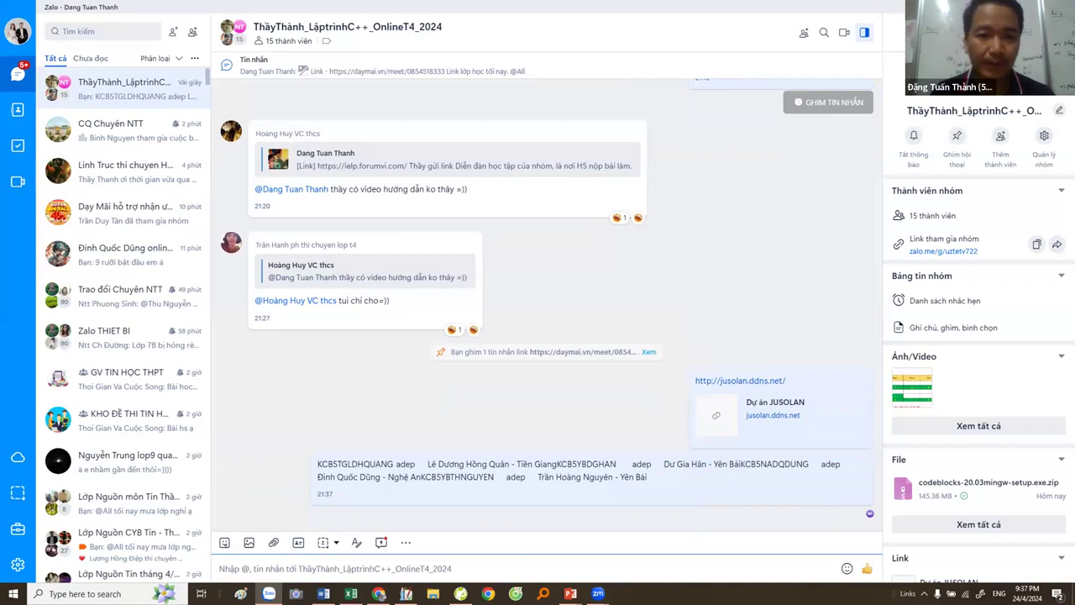
{"action": "key", "text": "alt+Tab"}
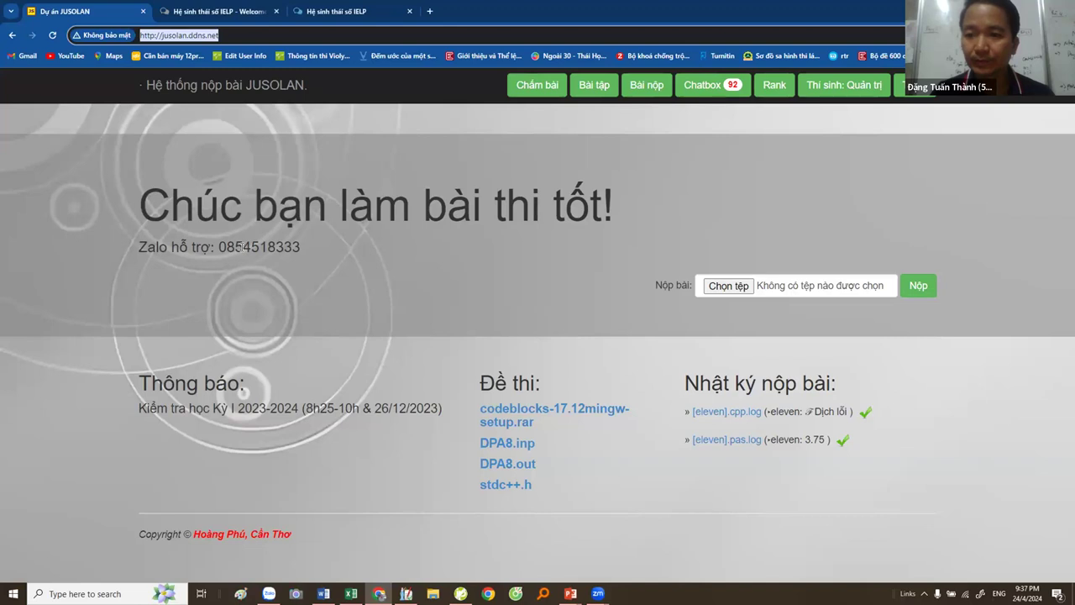
Step: Sign in to JUSOLAN with the saved administrator login and open the Chấm bài IDE Online page
{"action": "left_click", "coordinate": [241, 246]}
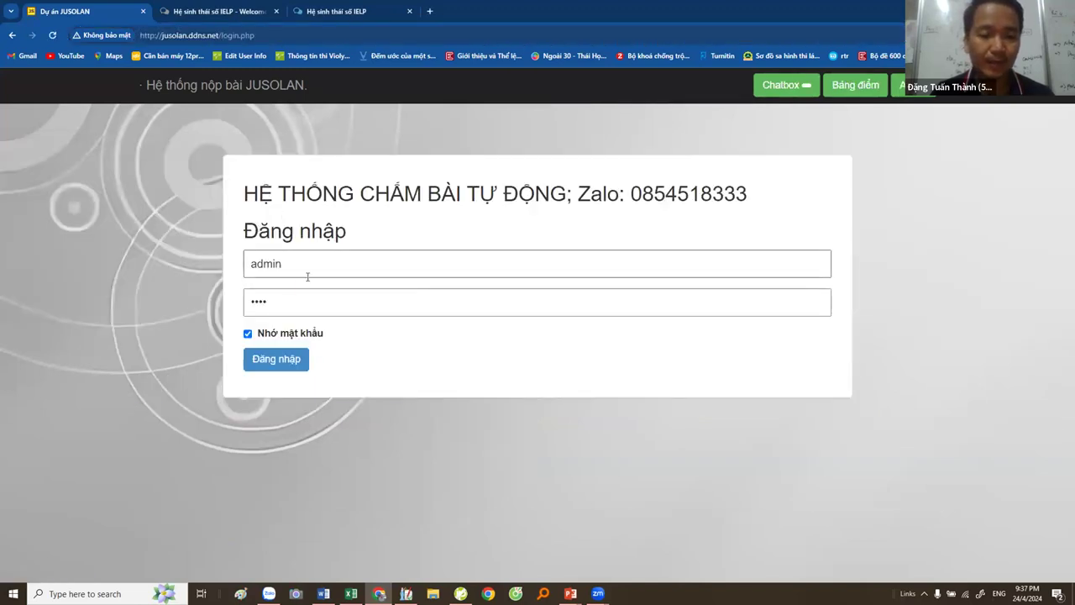
{"action": "left_click", "coordinate": [307, 274]}
{"action": "left_click_drag", "start_coordinate": [277, 187], "coordinate": [619, 195]}
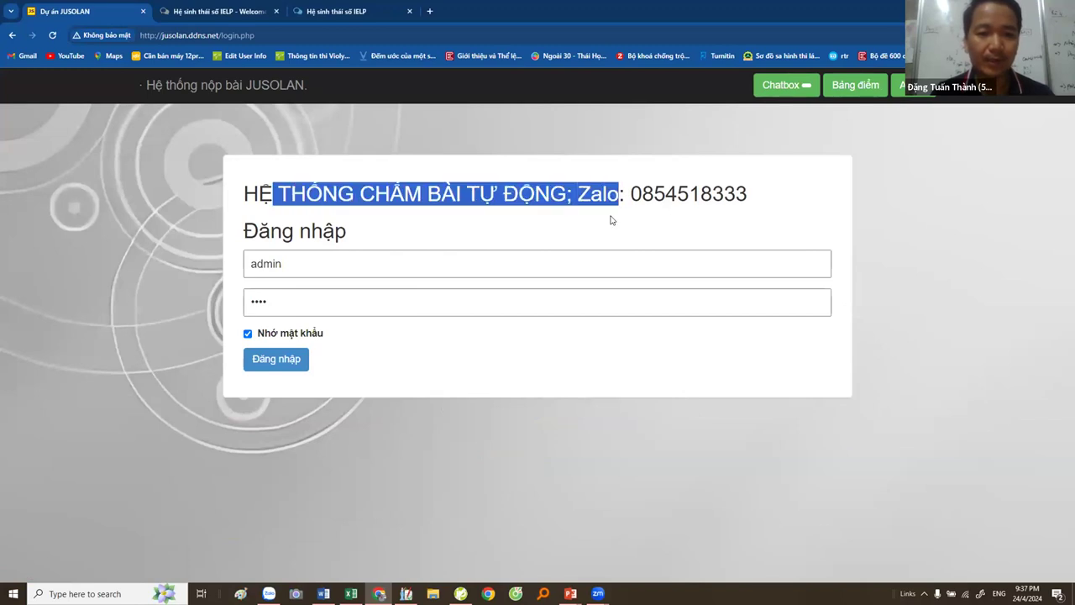
{"action": "left_click", "coordinate": [611, 220]}
{"action": "left_click", "coordinate": [311, 261]}
{"action": "left_click", "coordinate": [276, 305]}
{"action": "left_click", "coordinate": [279, 361]}
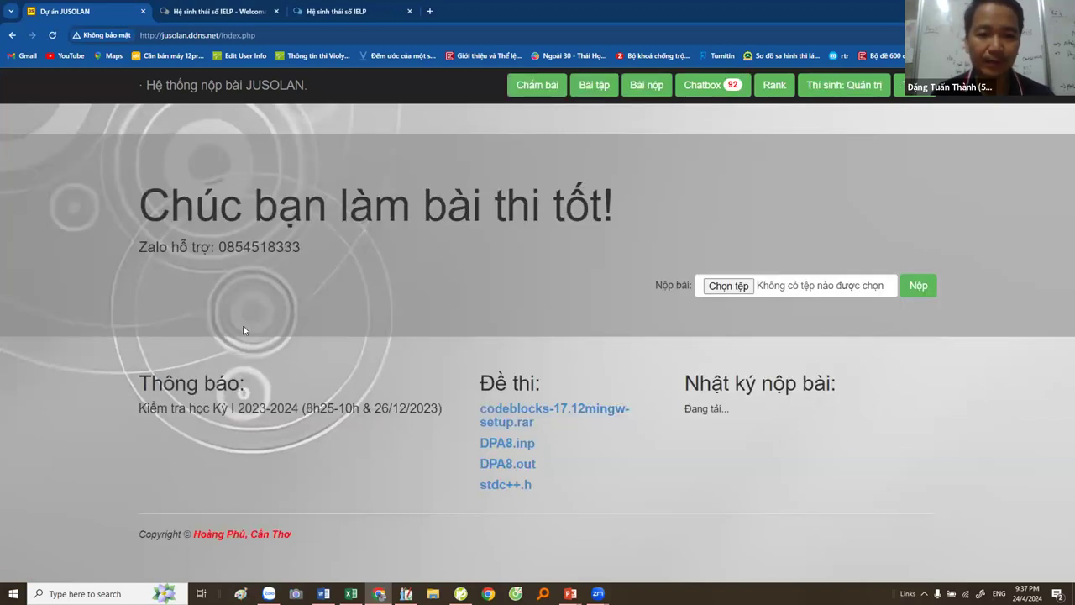
{"action": "left_click_drag", "start_coordinate": [639, 130], "coordinate": [753, 101]}
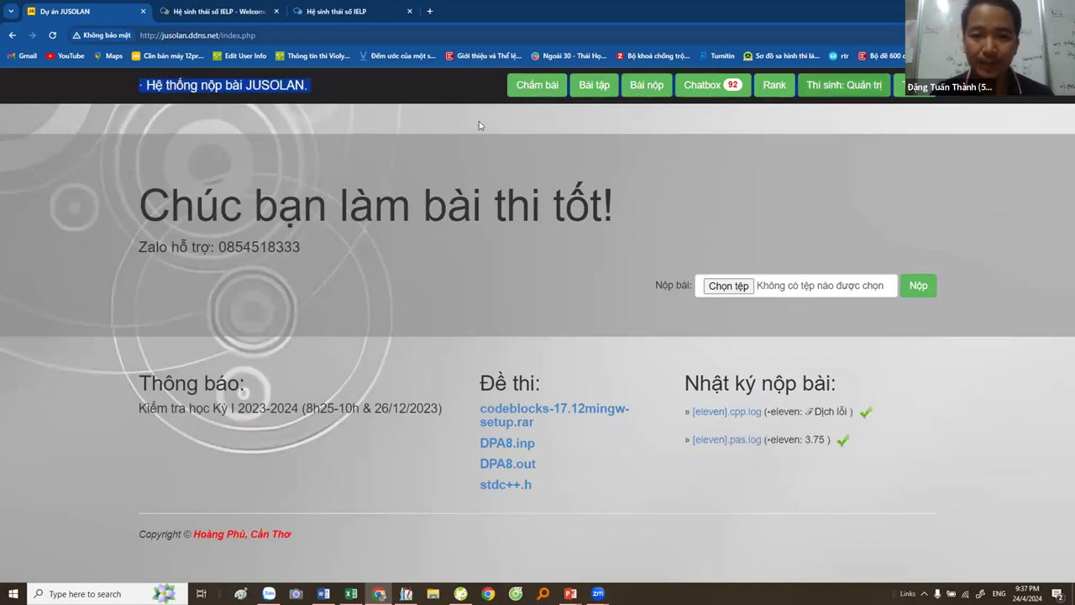
{"action": "left_click", "coordinate": [522, 88]}
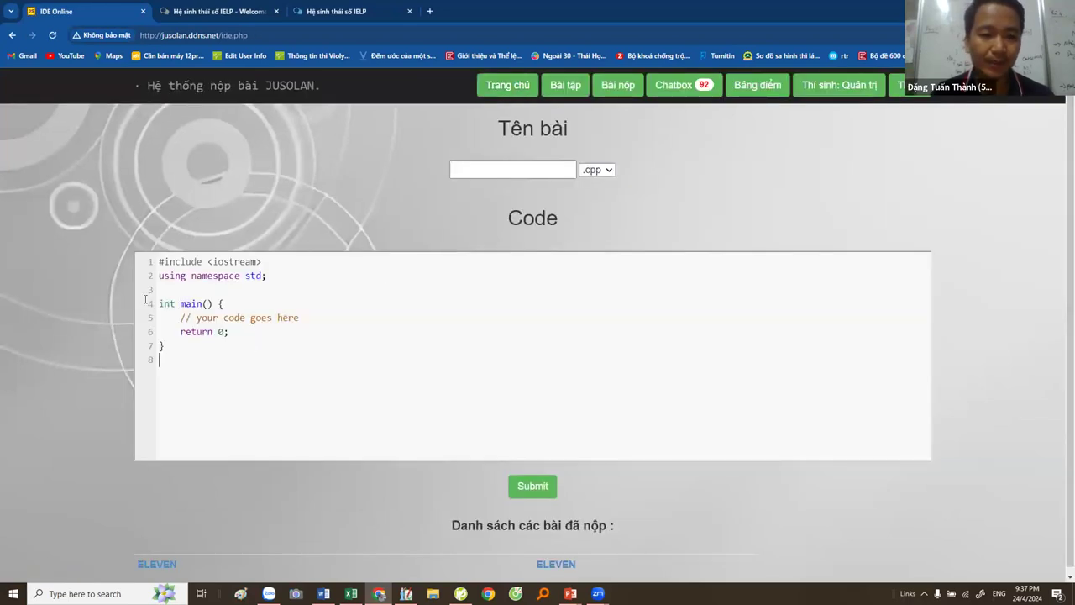
Step: Load the earlier ELEVEN submission's Pascal code into the editor
{"action": "key", "text": "ctrl+a"}
{"action": "left_click", "coordinate": [596, 170]}
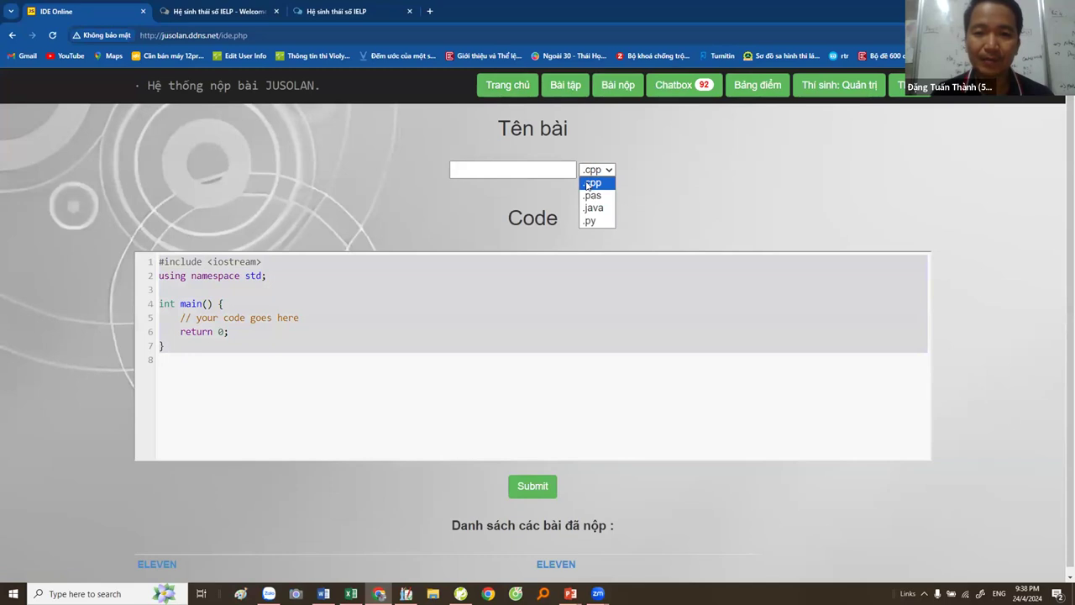
{"action": "left_click", "coordinate": [589, 184]}
{"action": "left_click", "coordinate": [227, 355]}
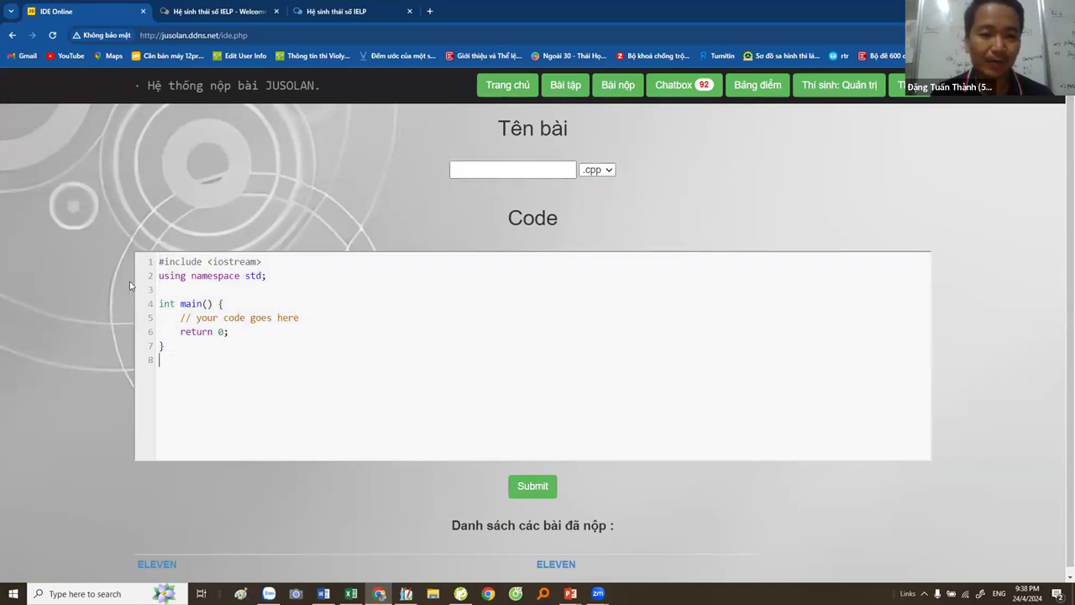
{"action": "key", "text": "ctrl+a"}
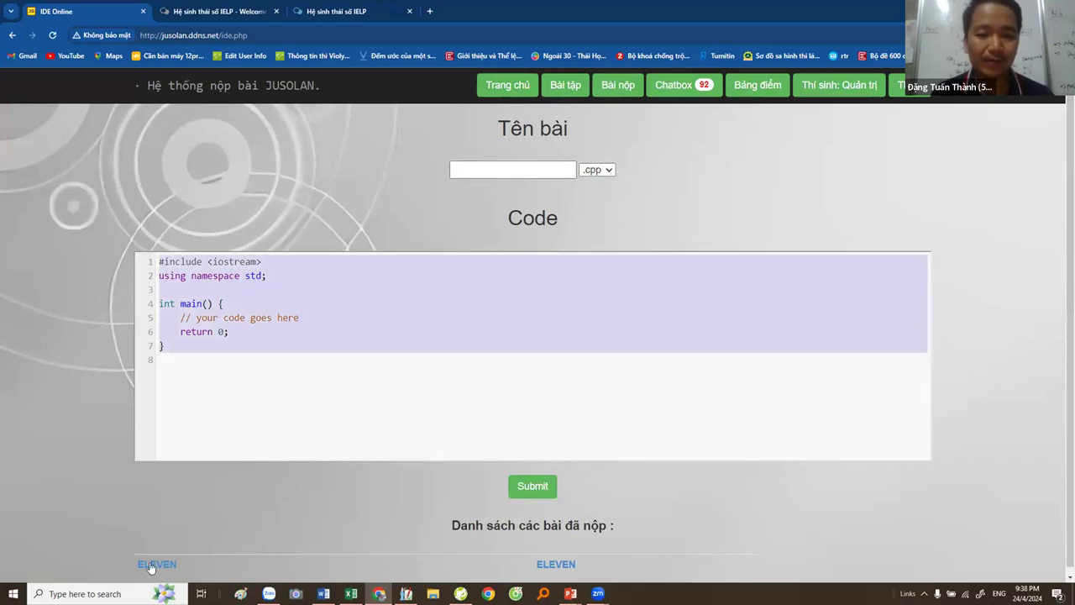
{"action": "left_click", "coordinate": [358, 499]}
{"action": "scroll", "coordinate": [358, 499], "scroll_direction": "down", "scroll_amount": 1}
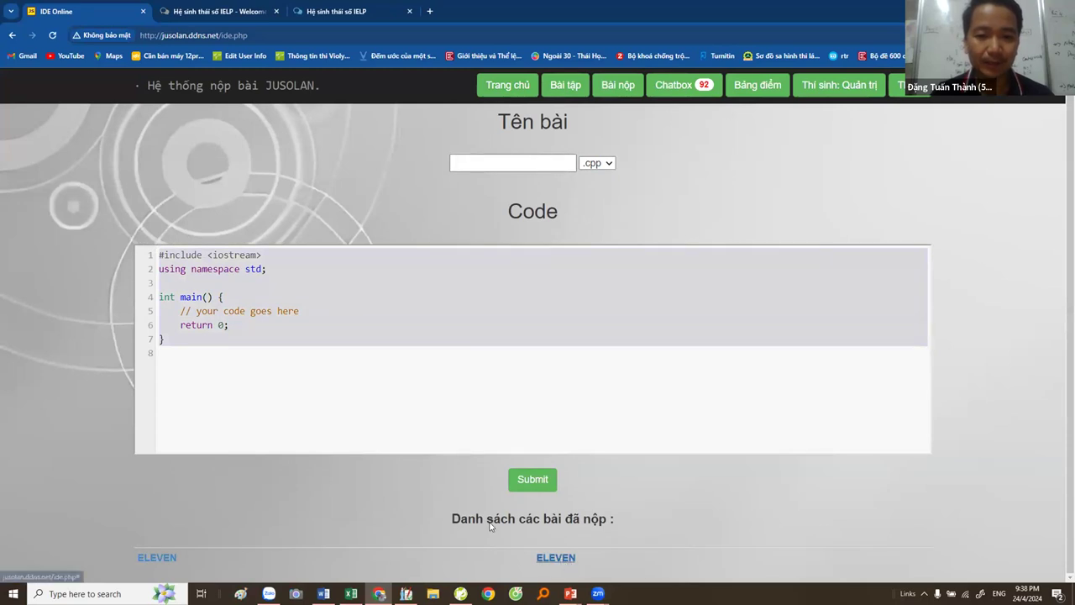
{"action": "left_click", "coordinate": [569, 560]}
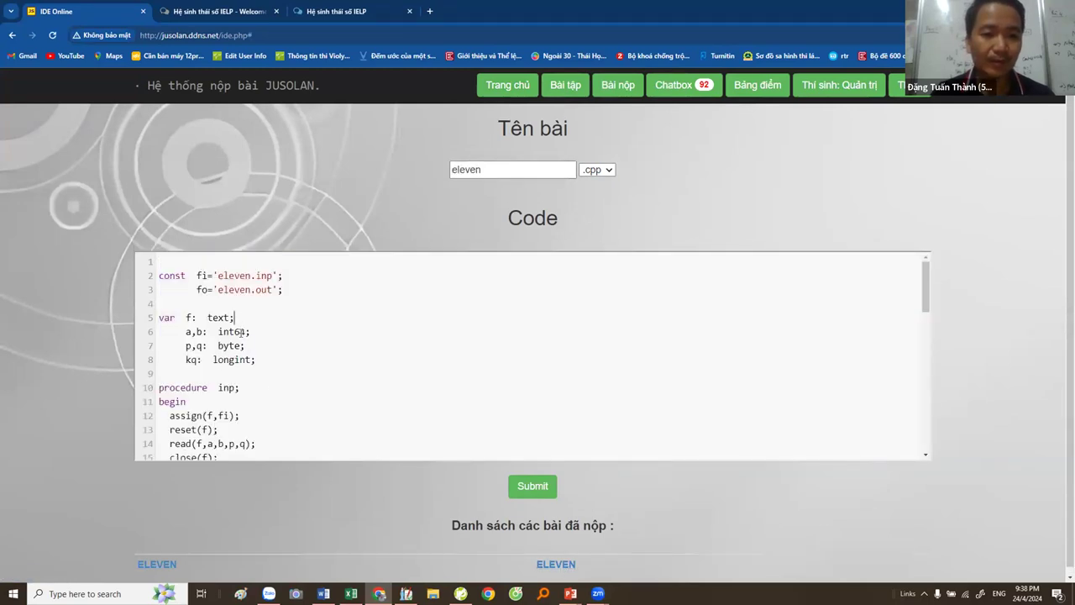
{"action": "left_click", "coordinate": [157, 564]}
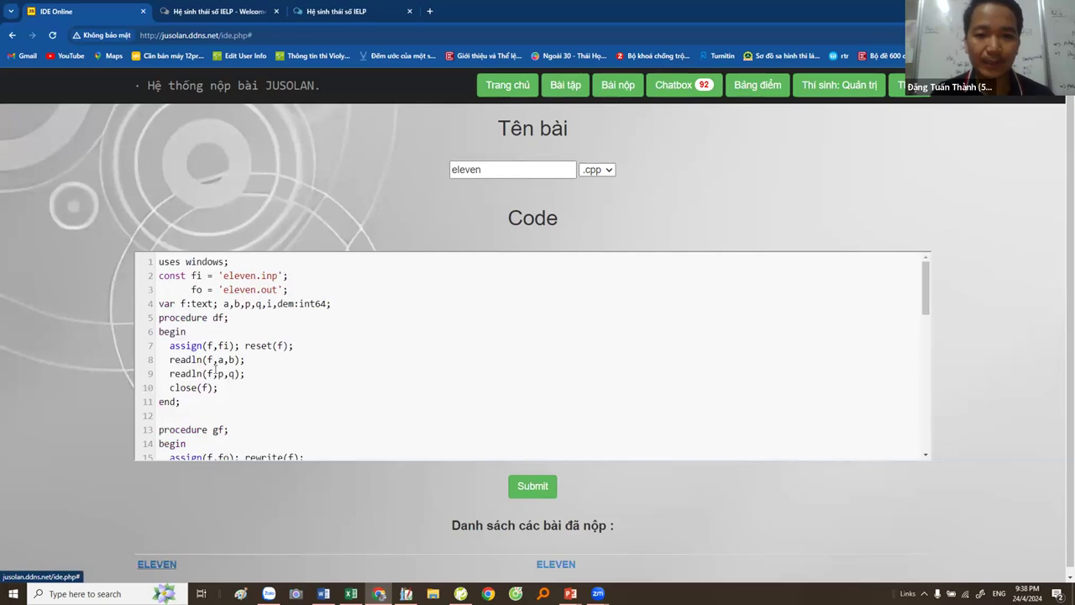
Step: Submit the Pascal code as a .pas solution for problem 'eleven'
{"action": "left_click", "coordinate": [247, 306]}
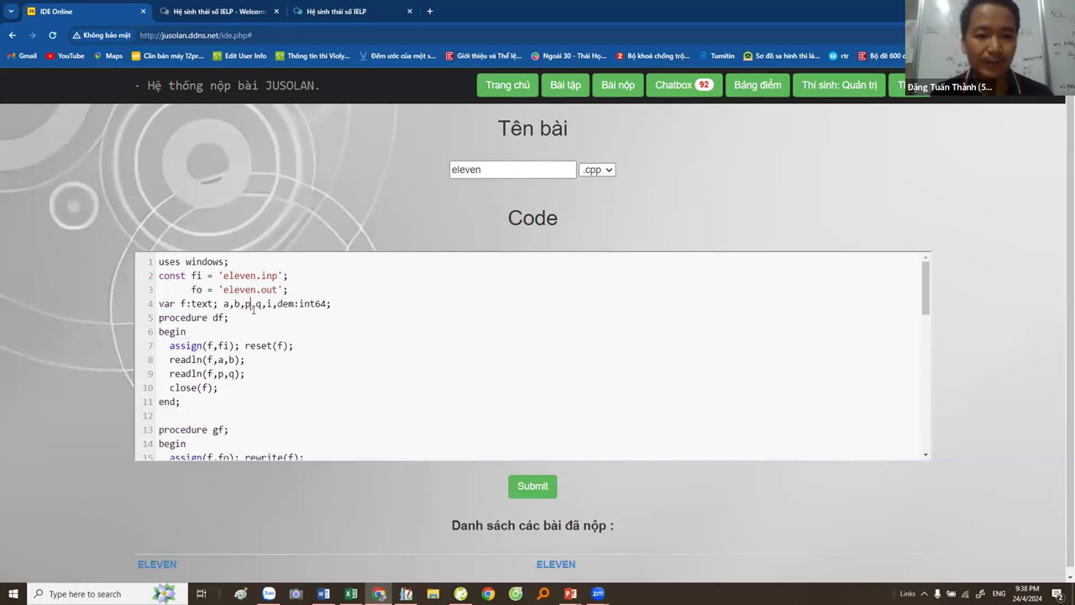
{"action": "key", "text": "ctrl+a"}
{"action": "key", "text": "ctrl+c"}
{"action": "left_click", "coordinate": [590, 169]}
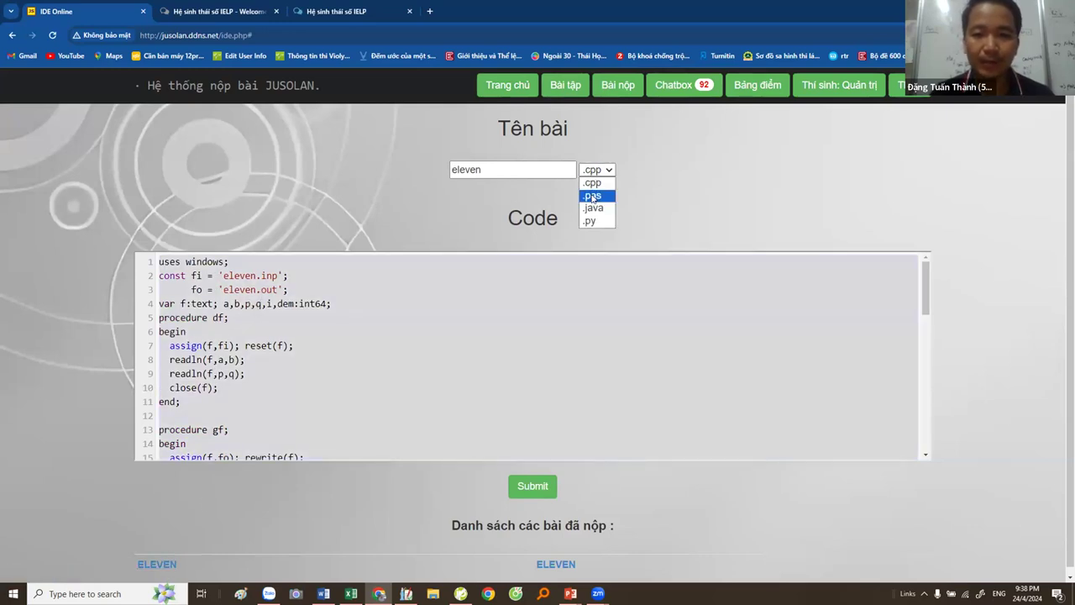
{"action": "left_click", "coordinate": [592, 195]}
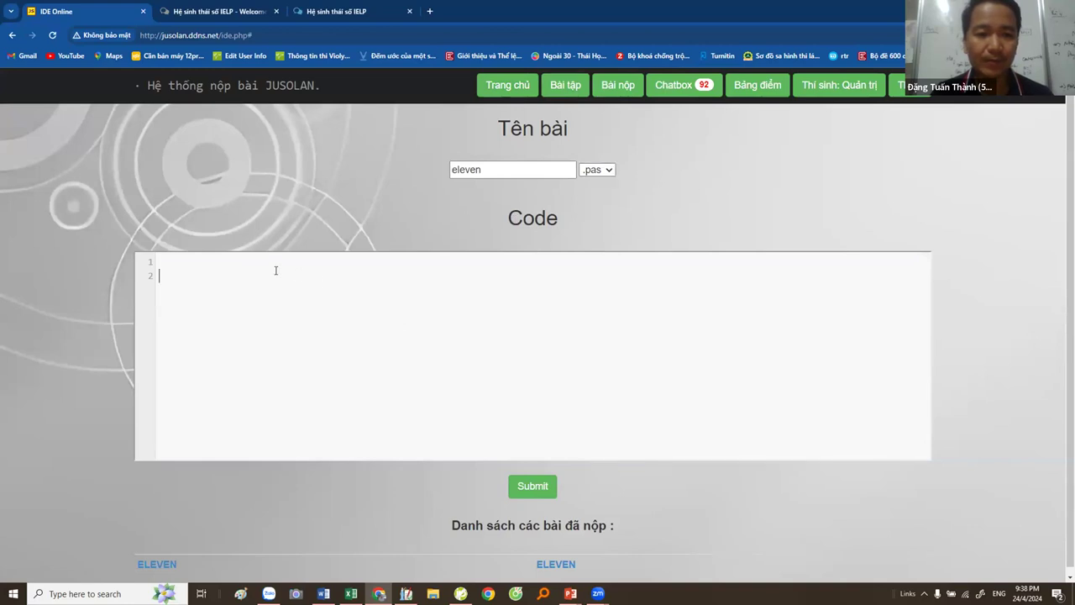
{"action": "key", "text": "ctrl+v"}
{"action": "scroll", "coordinate": [265, 319], "scroll_direction": "up", "scroll_amount": 7}
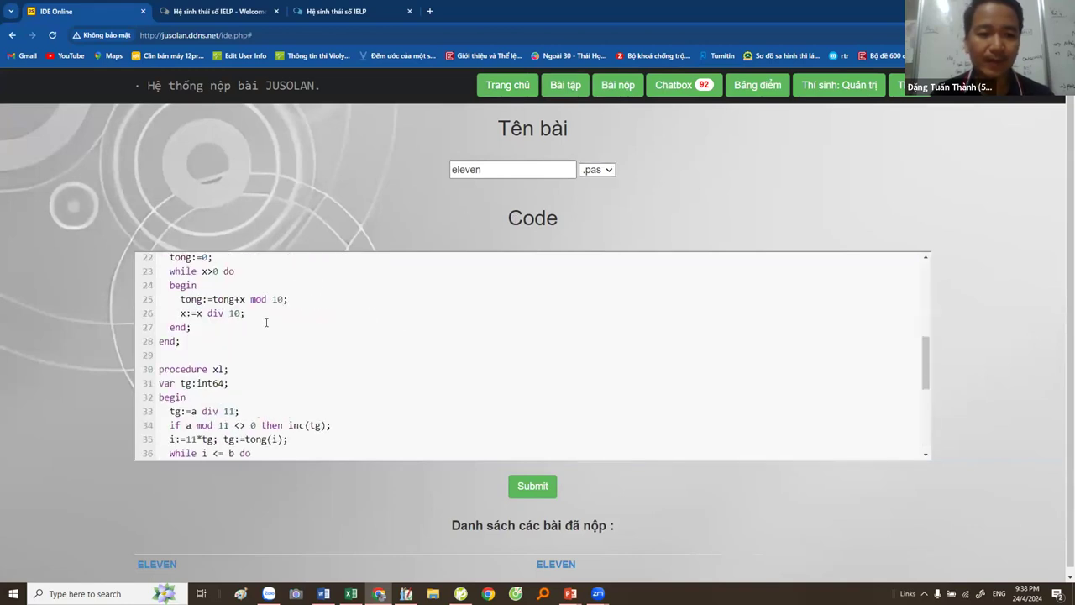
{"action": "double_click", "coordinate": [240, 276]}
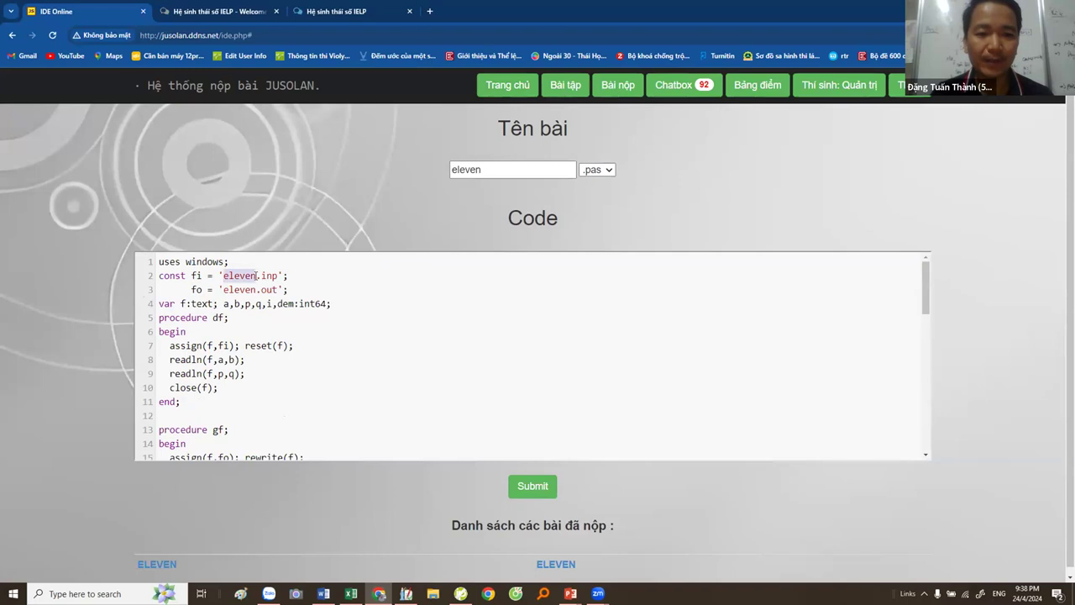
{"action": "left_click", "coordinate": [500, 170]}
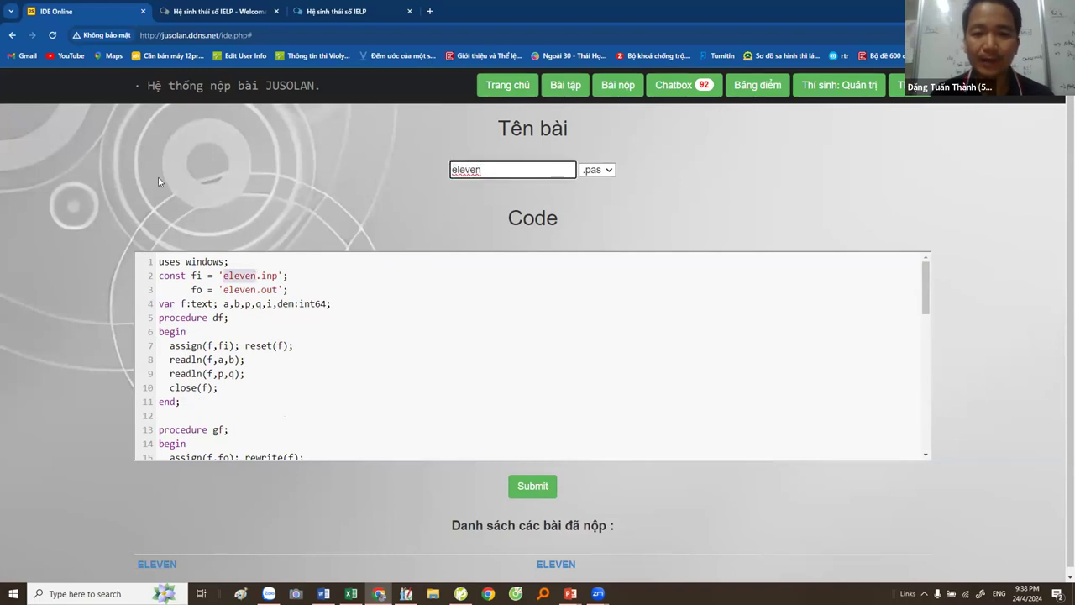
{"action": "scroll", "coordinate": [529, 378], "scroll_direction": "down", "scroll_amount": 1}
{"action": "left_click", "coordinate": [544, 475]}
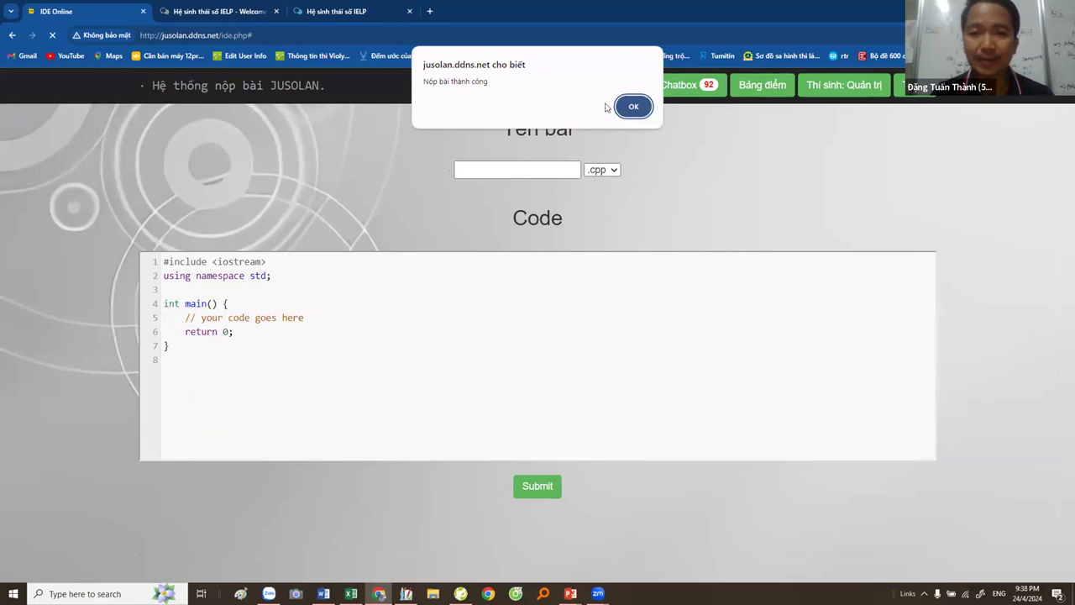
Step: Check and close the eleven submission's C++ compile-error log, then bring up Themis grading
{"action": "left_click", "coordinate": [641, 109]}
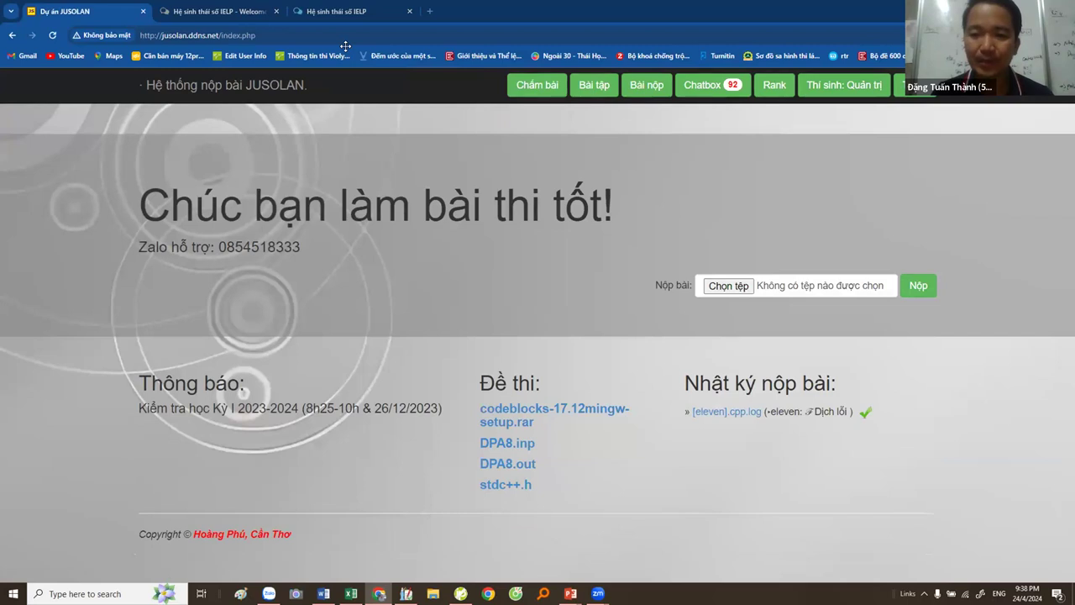
{"action": "triple_click", "coordinate": [813, 410]}
{"action": "left_click", "coordinate": [732, 434]}
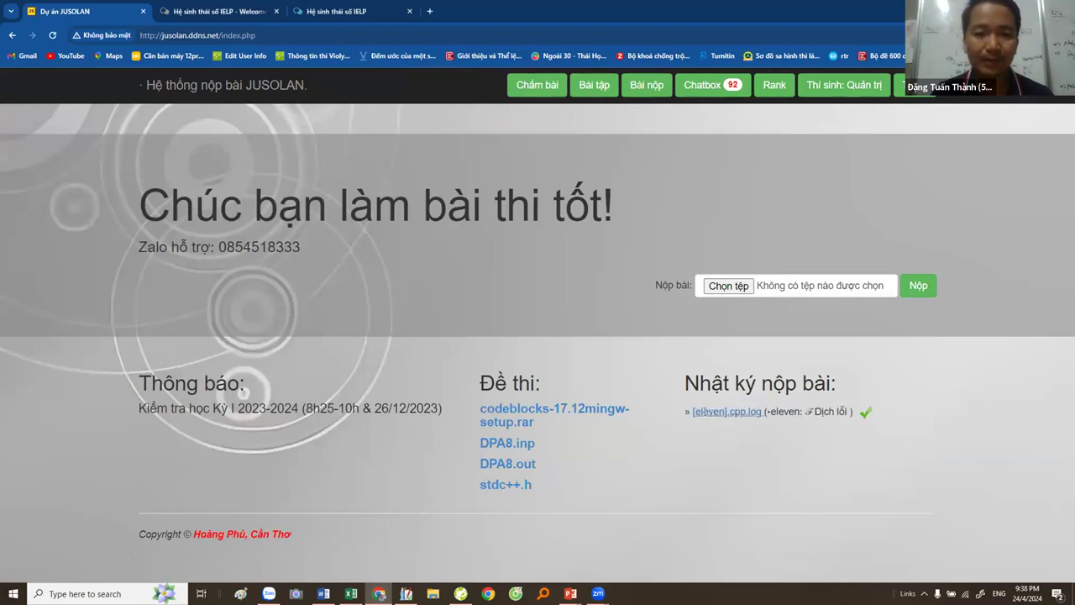
{"action": "left_click", "coordinate": [726, 412]}
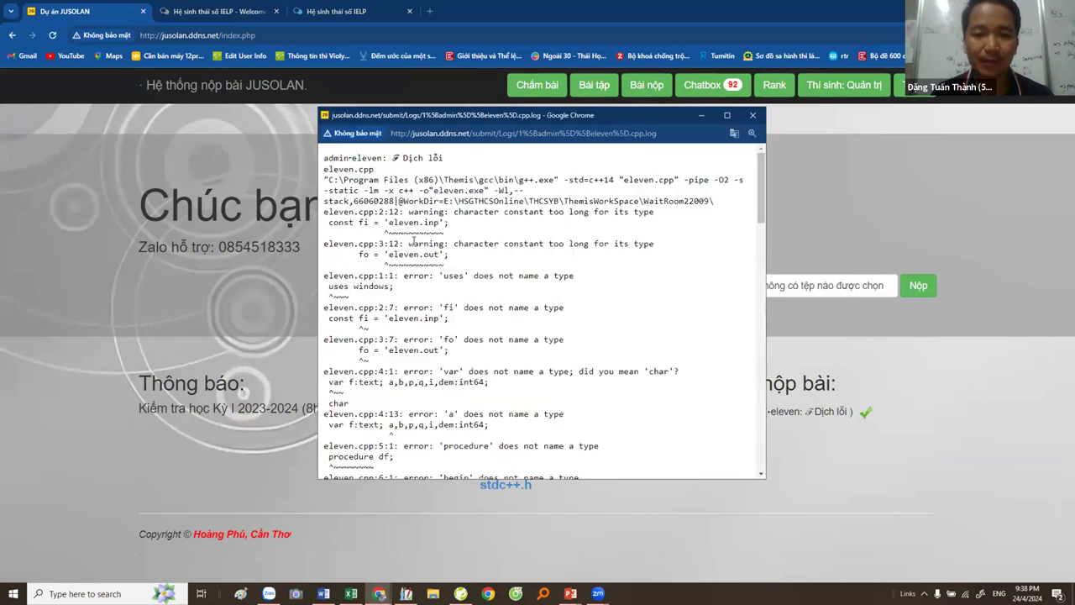
{"action": "scroll", "coordinate": [399, 321], "scroll_direction": "down", "scroll_amount": 10}
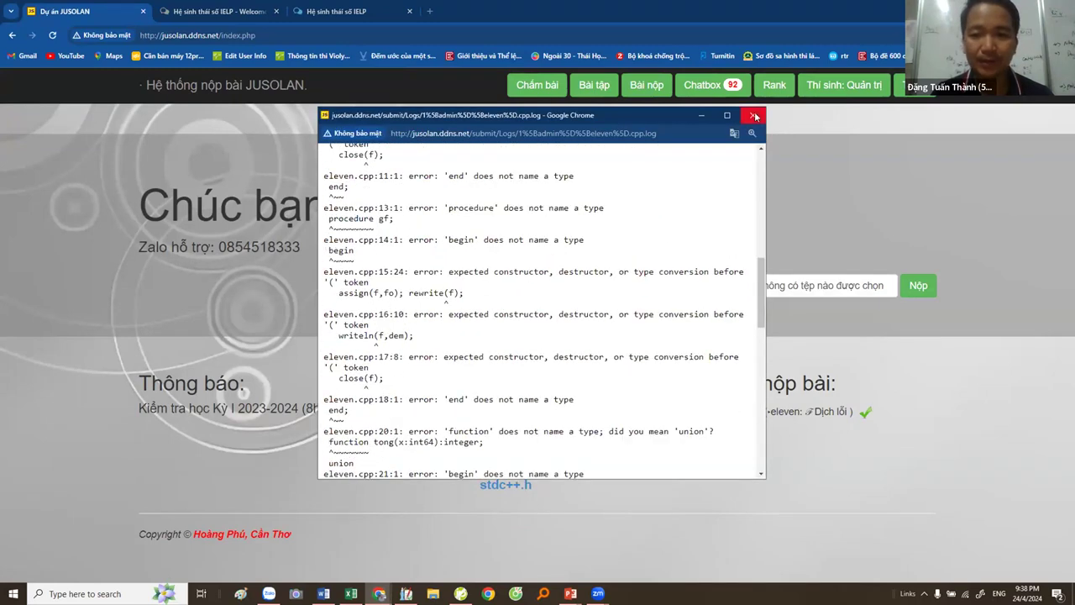
{"action": "left_click", "coordinate": [752, 115]}
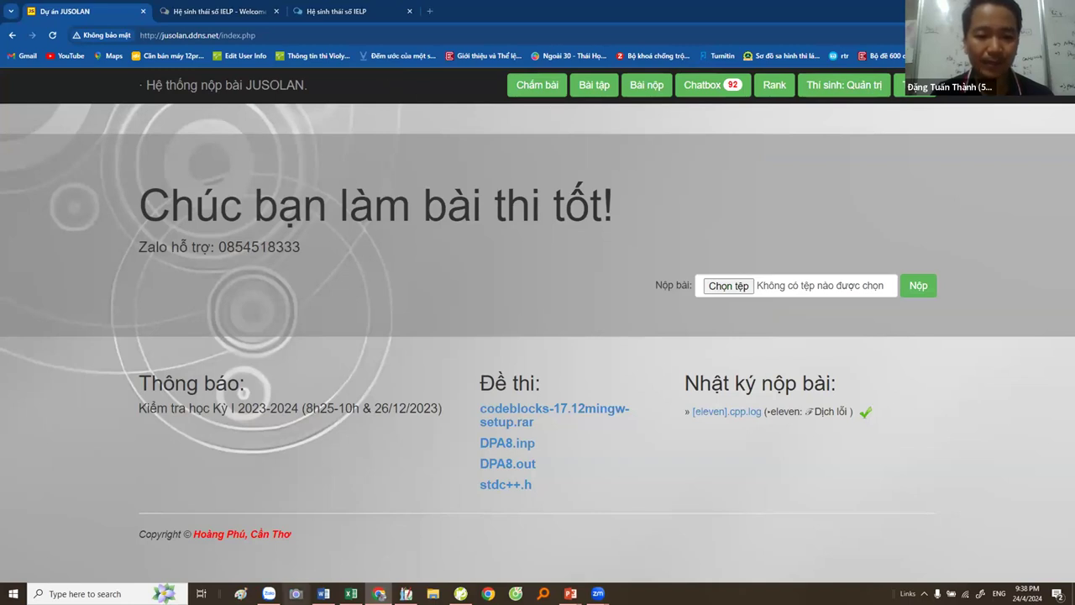
{"action": "left_click", "coordinate": [406, 592]}
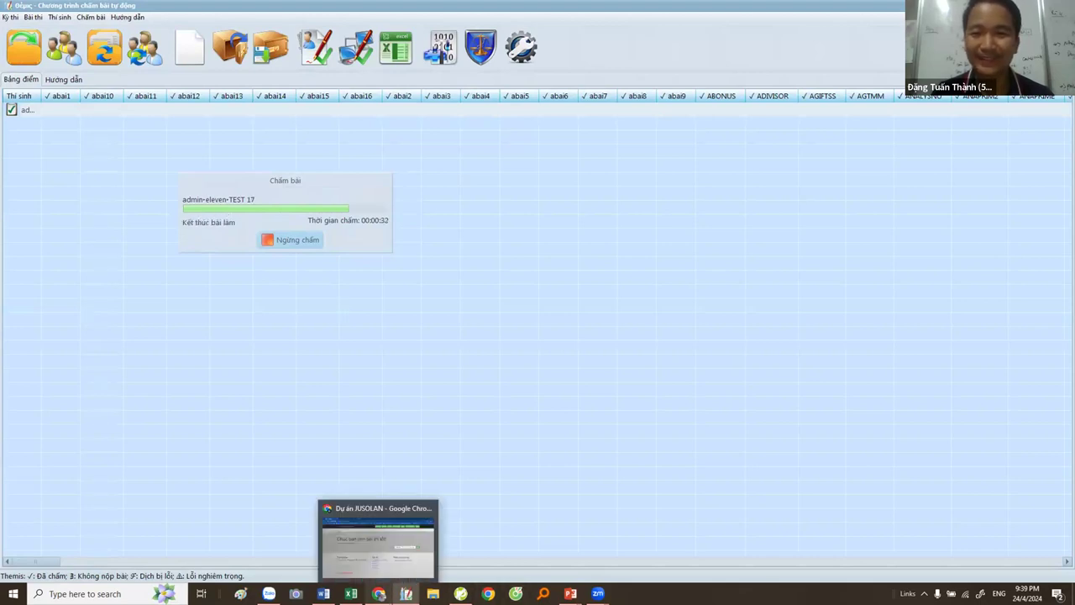
Step: Go back from Themis to the JUSOLAN page in Chrome
{"action": "left_click", "coordinate": [379, 593]}
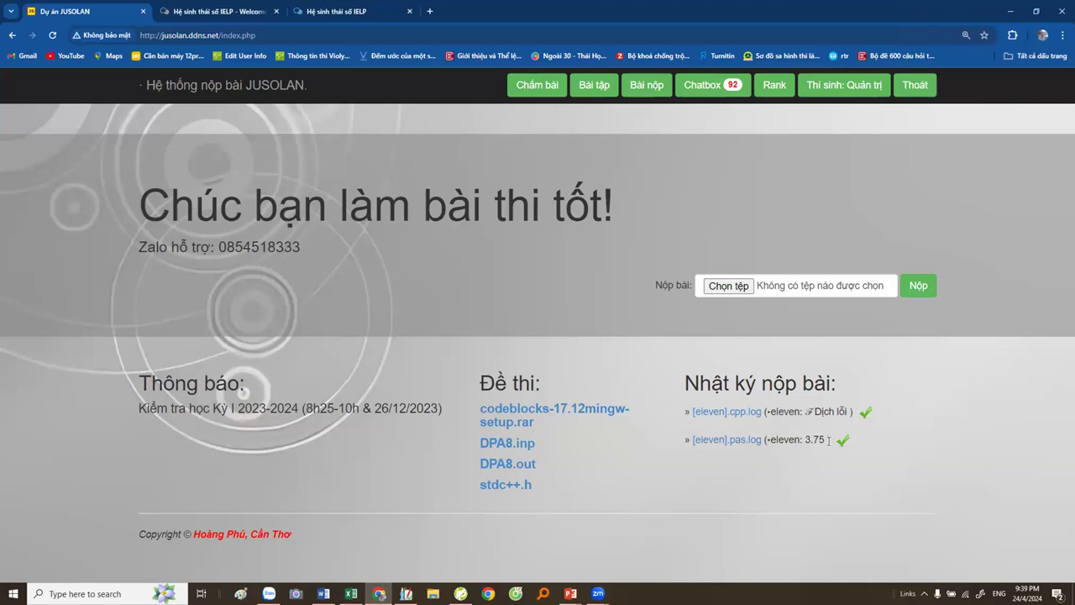
{"action": "left_click_drag", "start_coordinate": [824, 440], "coordinate": [789, 471]}
{"action": "left_click", "coordinate": [789, 471]}
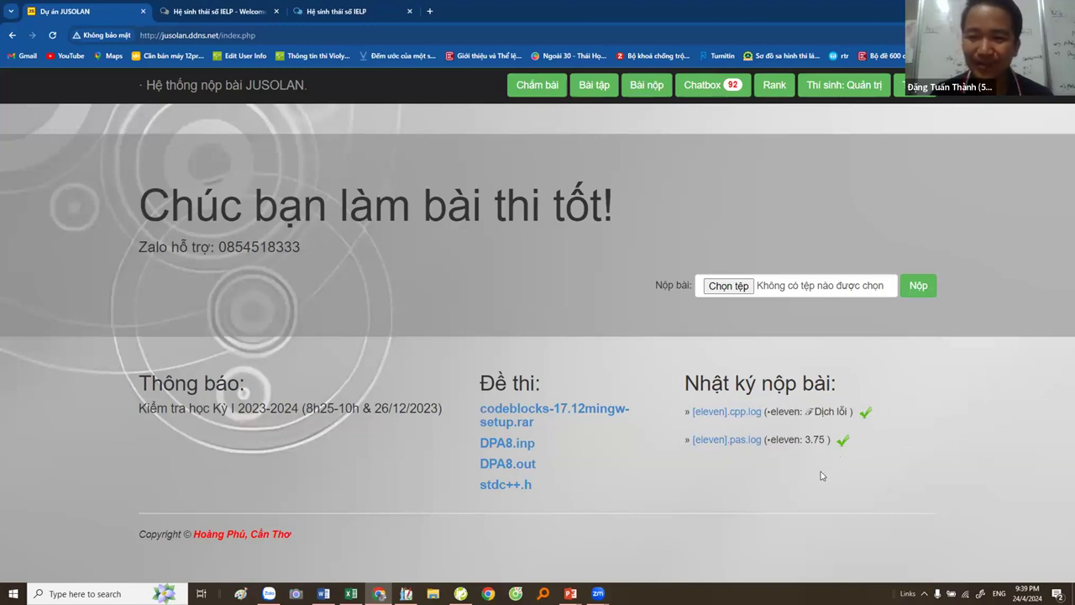
{"action": "left_click", "coordinate": [718, 440]}
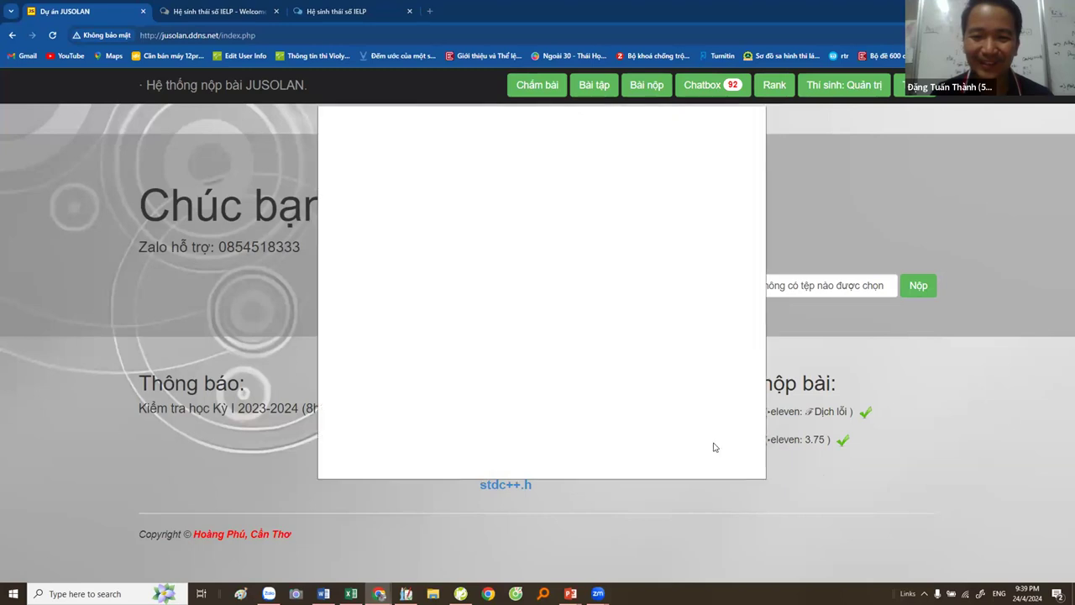
{"action": "scroll", "coordinate": [395, 335], "scroll_direction": "down", "scroll_amount": 6}
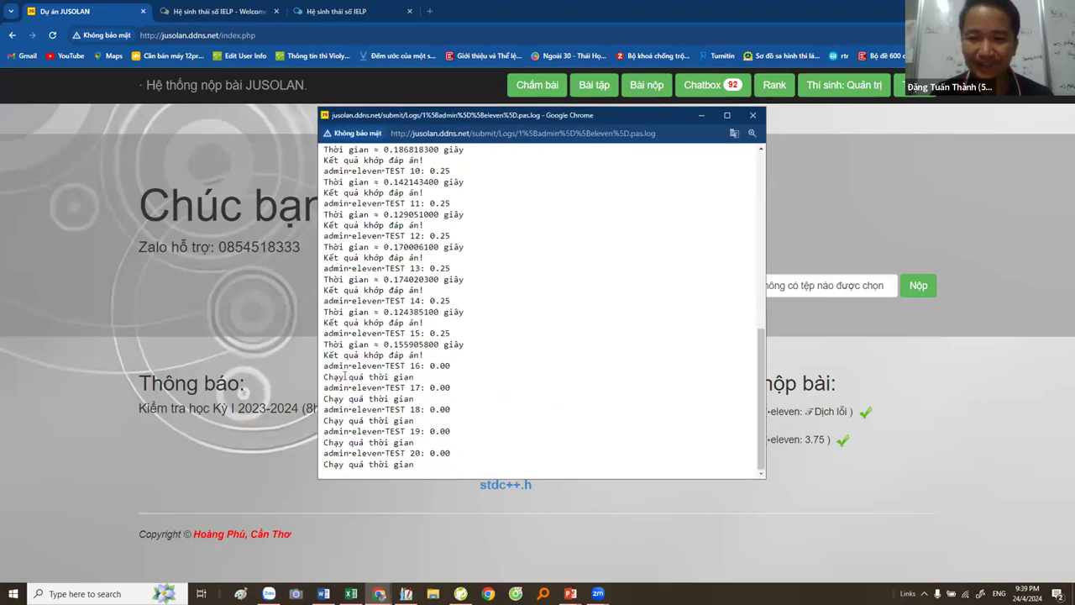
{"action": "left_click_drag", "start_coordinate": [334, 333], "coordinate": [450, 411]}
{"action": "scroll", "coordinate": [356, 251], "scroll_direction": "up", "scroll_amount": 6}
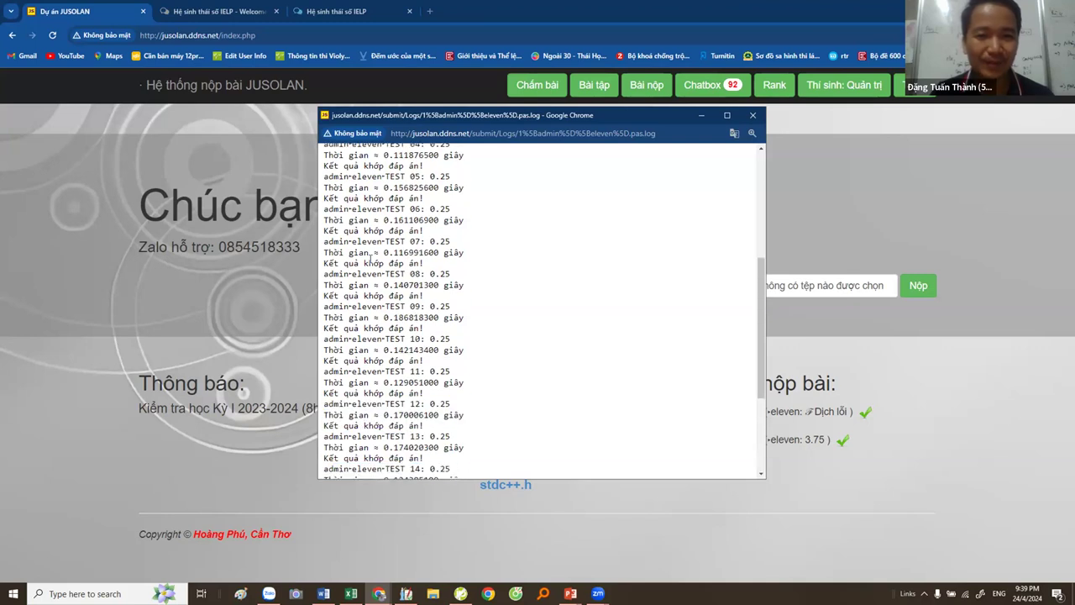
{"action": "left_click_drag", "start_coordinate": [340, 235], "coordinate": [408, 247]}
{"action": "left_click_drag", "start_coordinate": [339, 301], "coordinate": [419, 301]}
{"action": "left_click_drag", "start_coordinate": [345, 325], "coordinate": [415, 324]}
{"action": "left_click_drag", "start_coordinate": [360, 366], "coordinate": [420, 366]}
{"action": "scroll", "coordinate": [383, 434], "scroll_direction": "down", "scroll_amount": 1}
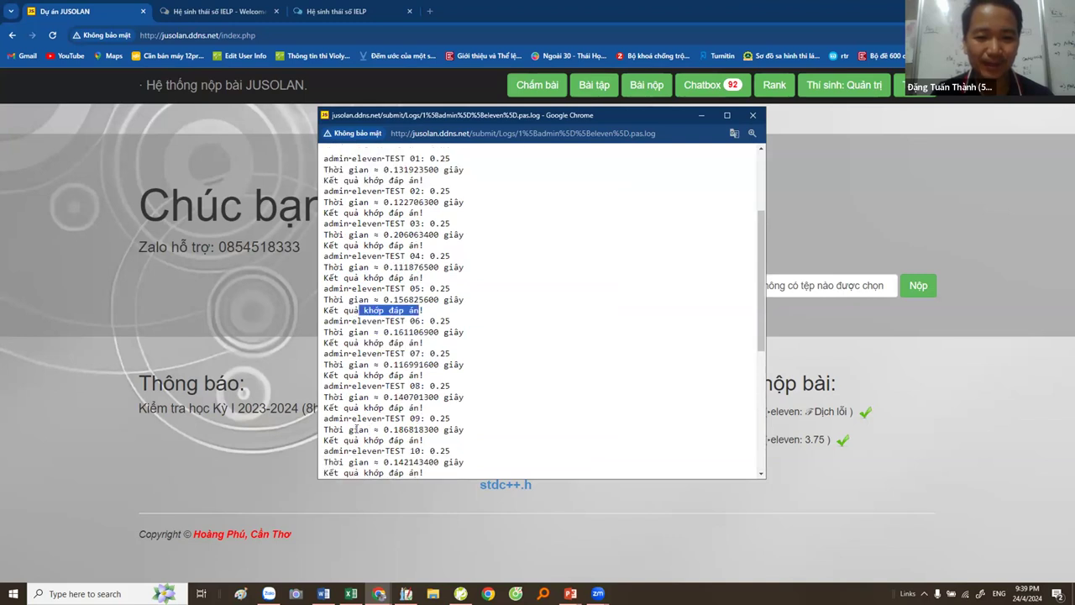
{"action": "scroll", "coordinate": [357, 426], "scroll_direction": "down", "scroll_amount": 4}
{"action": "left_click_drag", "start_coordinate": [352, 417], "coordinate": [434, 424]}
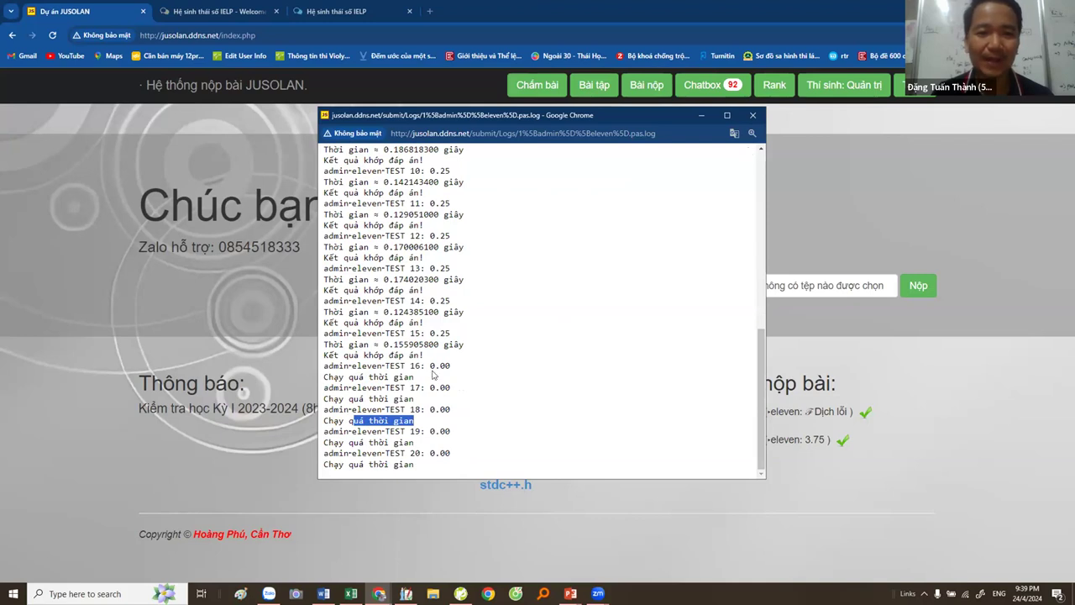
{"action": "scroll", "coordinate": [433, 375], "scroll_direction": "up", "scroll_amount": 6}
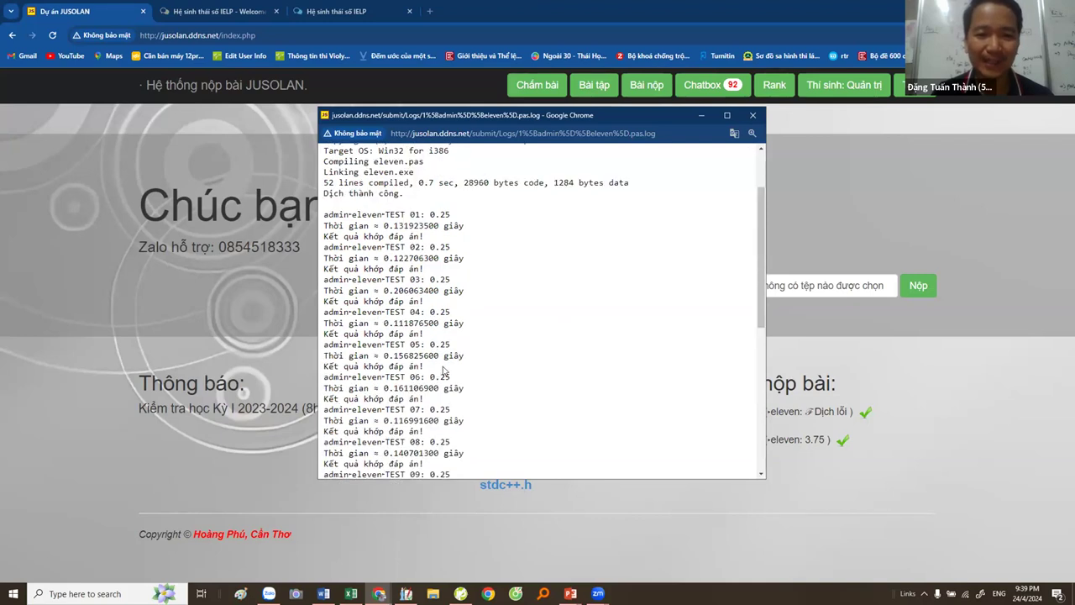
{"action": "left_click", "coordinate": [752, 117]}
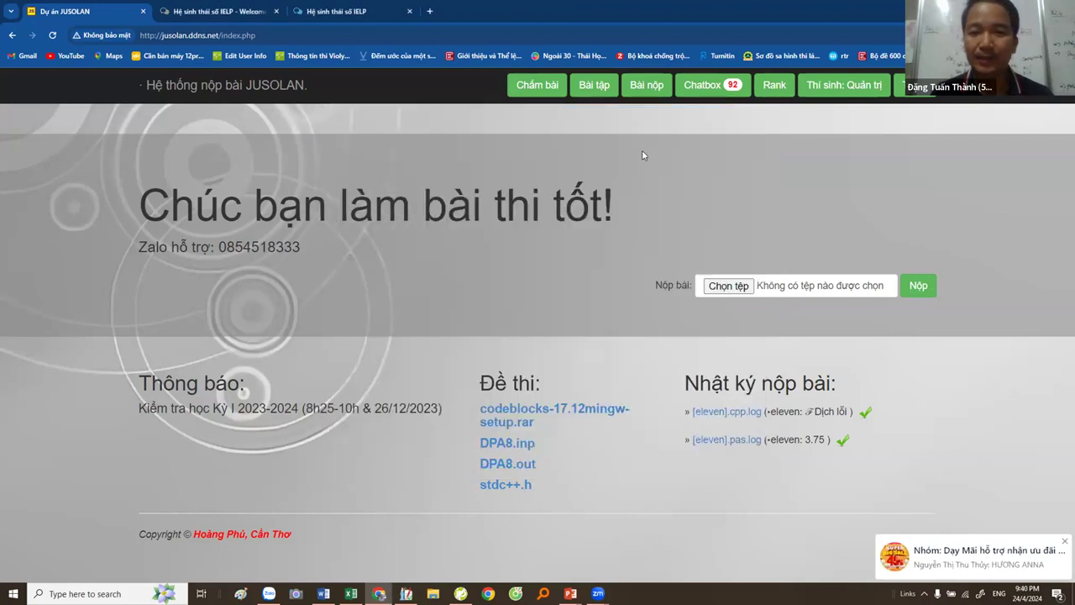
Step: Browse the Bài nộp submission list, then view the Rank board with admin seventh on 3.45
{"action": "left_click", "coordinate": [654, 89]}
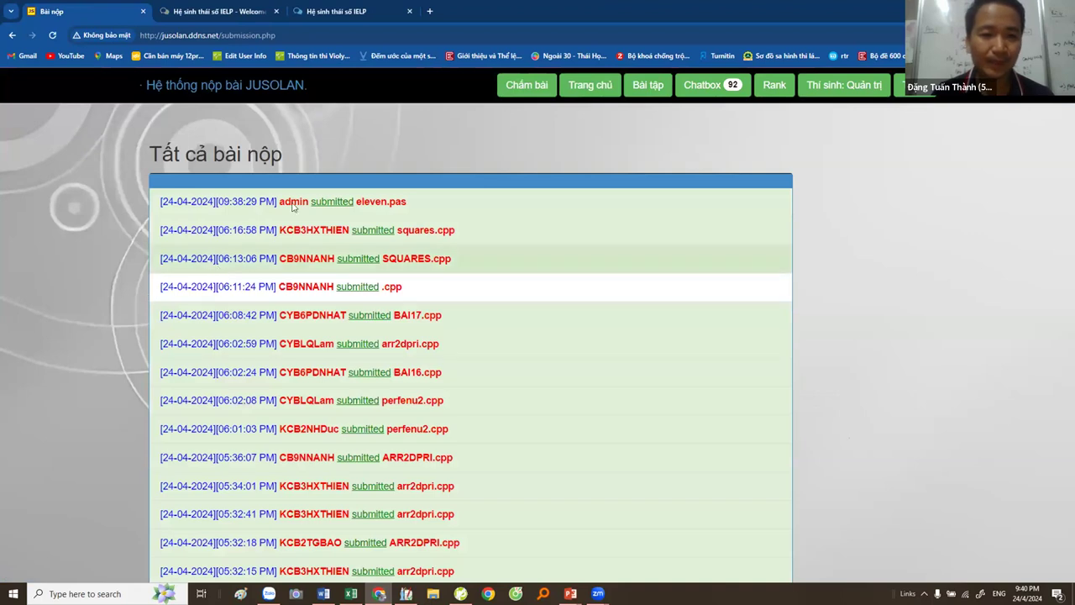
{"action": "scroll", "coordinate": [277, 252], "scroll_direction": "down", "scroll_amount": 3}
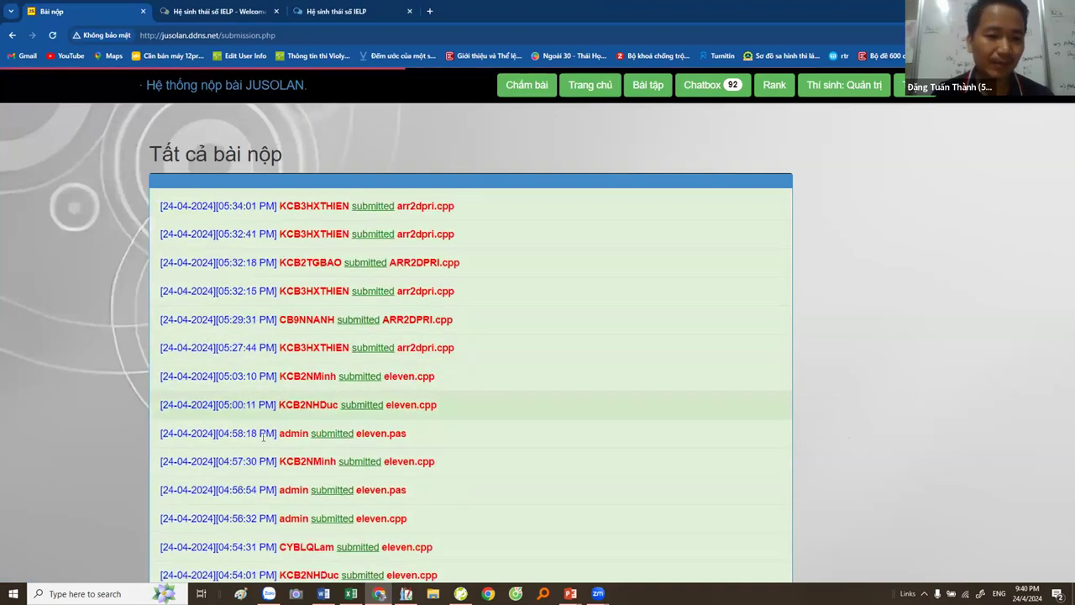
{"action": "scroll", "coordinate": [263, 432], "scroll_direction": "up", "scroll_amount": 1}
{"action": "scroll", "coordinate": [259, 289], "scroll_direction": "up", "scroll_amount": 3}
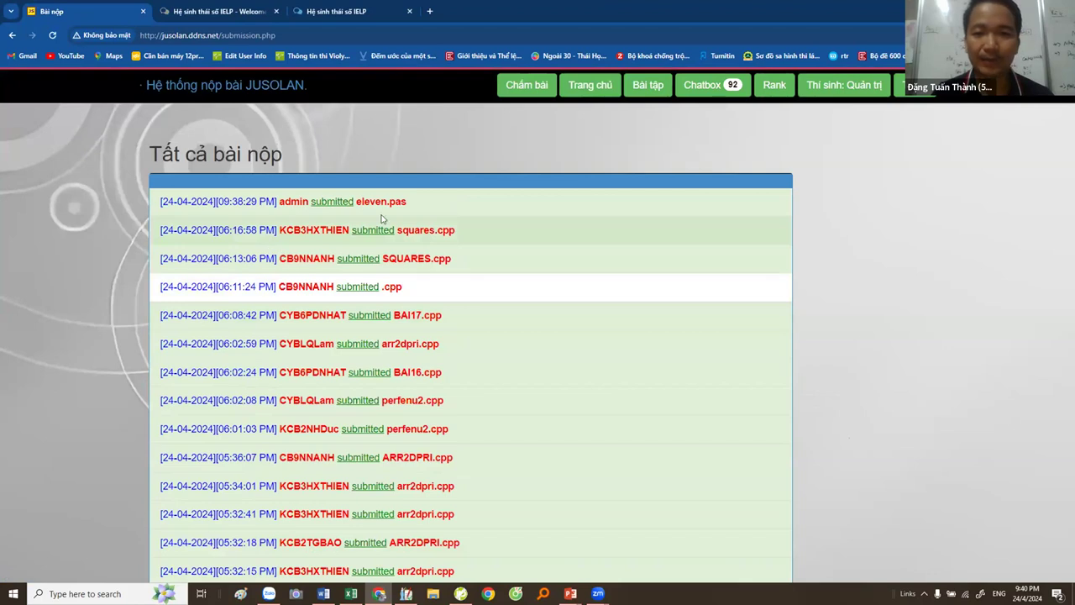
{"action": "left_click", "coordinate": [771, 87]}
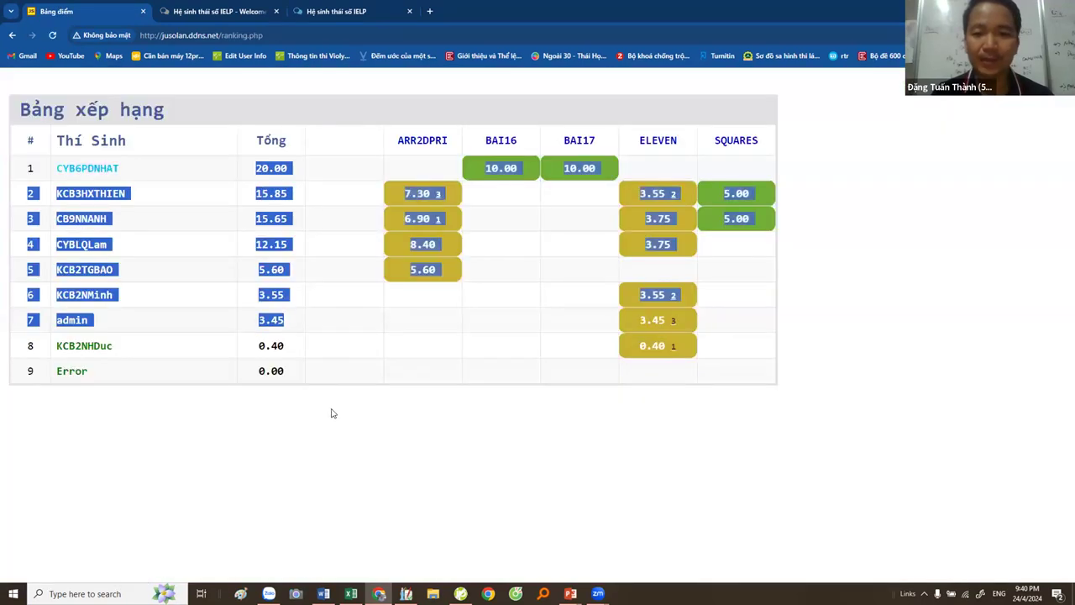
{"action": "left_click", "coordinate": [331, 413]}
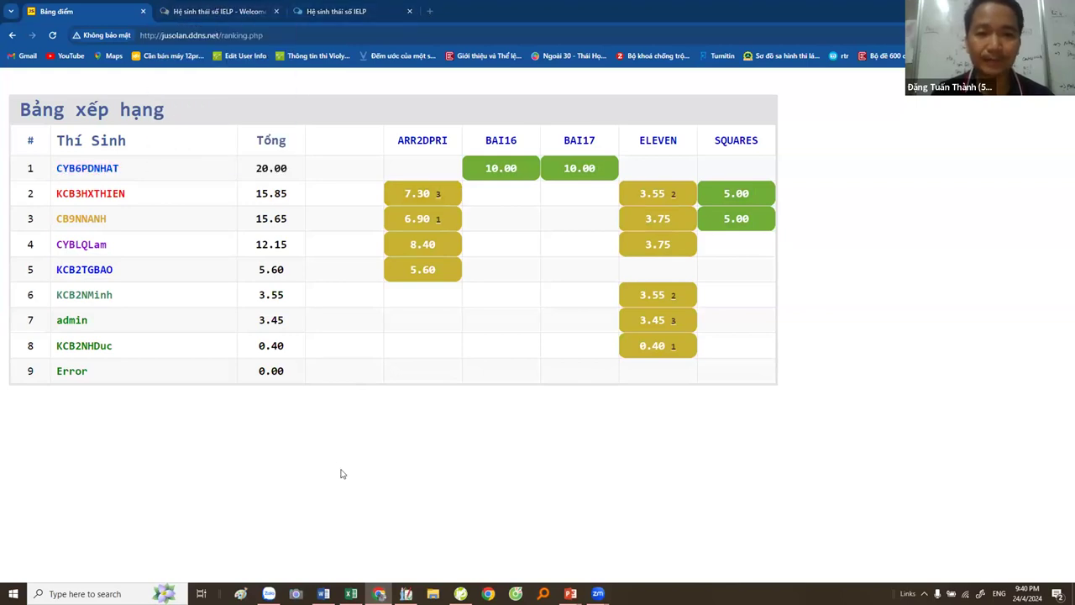
Step: Switch to the IELP forum tab and reload it from the address bar
{"action": "key", "text": "ctrl+3"}
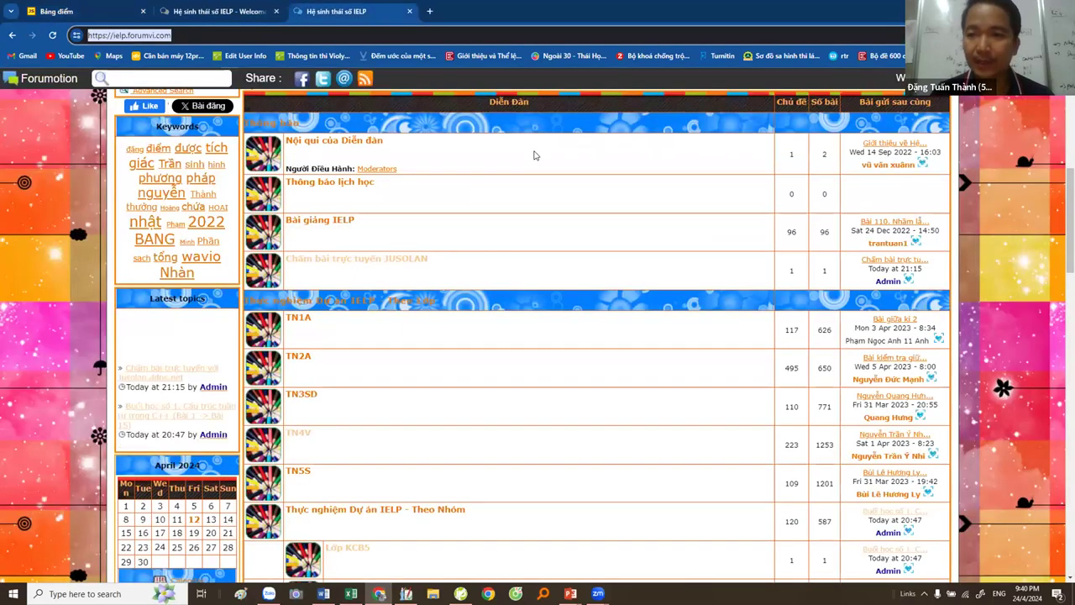
{"action": "left_click", "coordinate": [168, 35]}
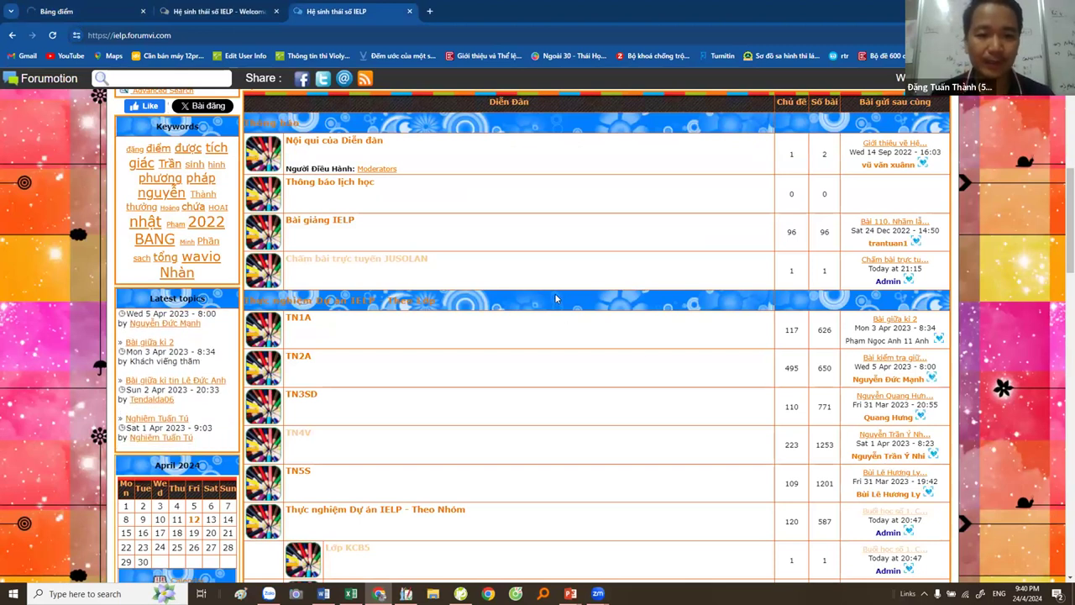
{"action": "left_click", "coordinate": [196, 34]}
{"action": "key", "text": "Return"}
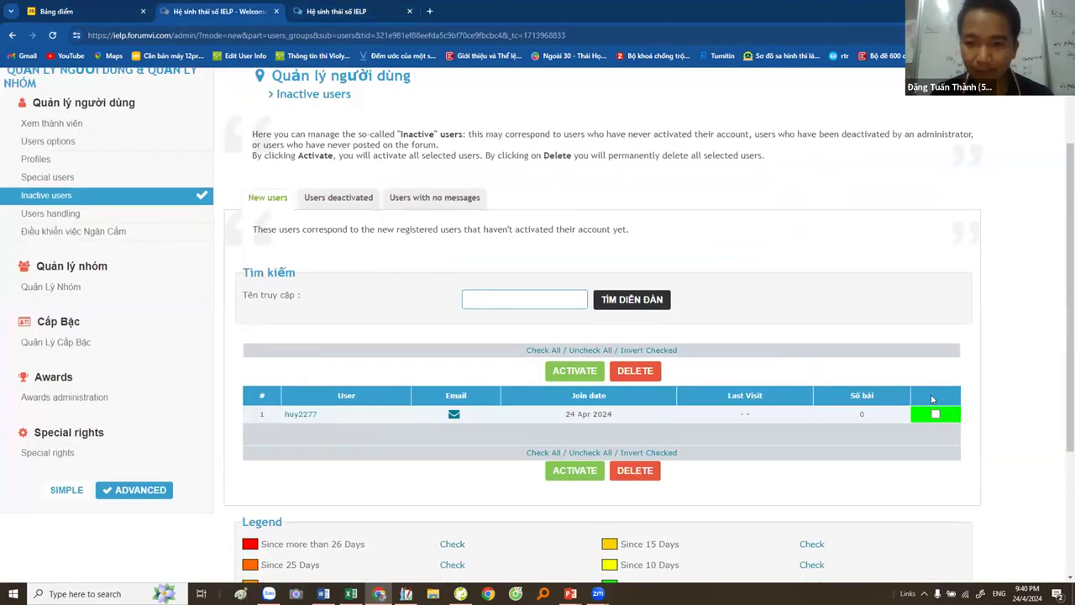
Step: Activate the newly registered inactive user, then reload the IELP forum index with F5
{"action": "left_click", "coordinate": [934, 413]}
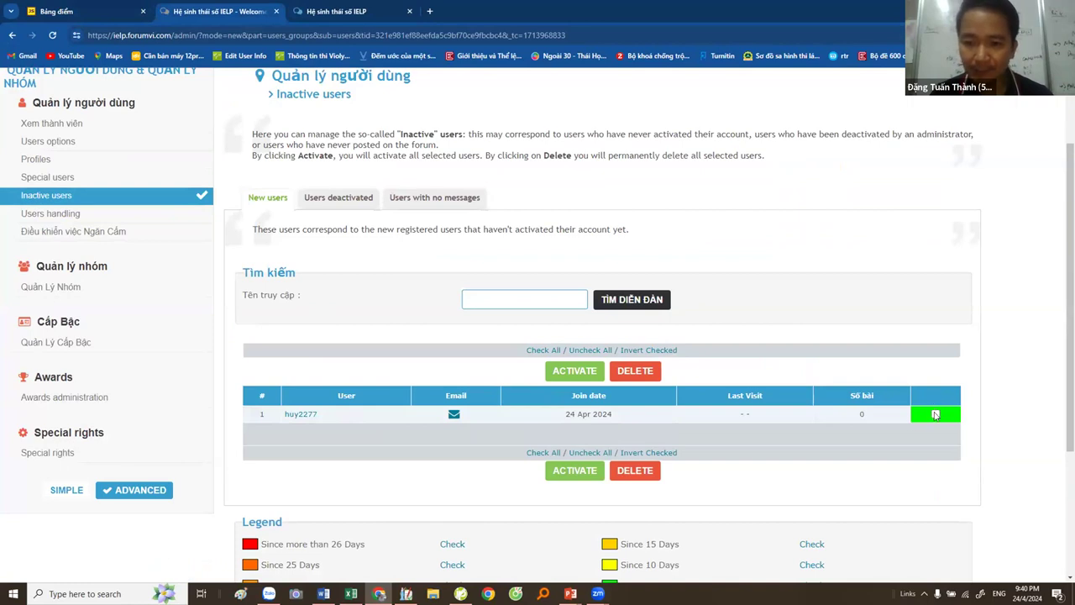
{"action": "left_click", "coordinate": [574, 471]}
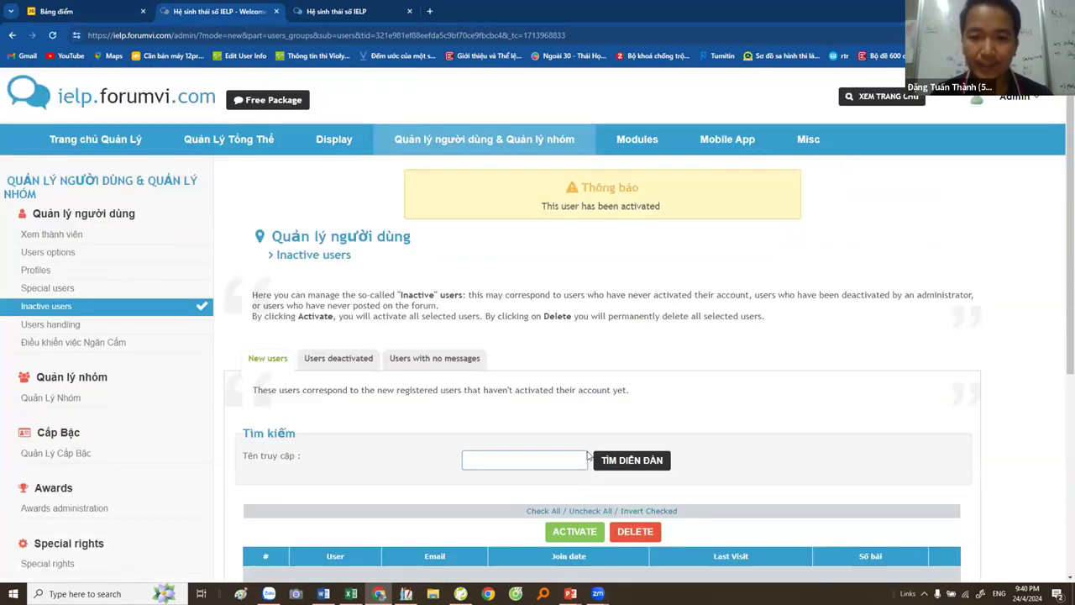
{"action": "scroll", "coordinate": [619, 383], "scroll_direction": "down", "scroll_amount": 1}
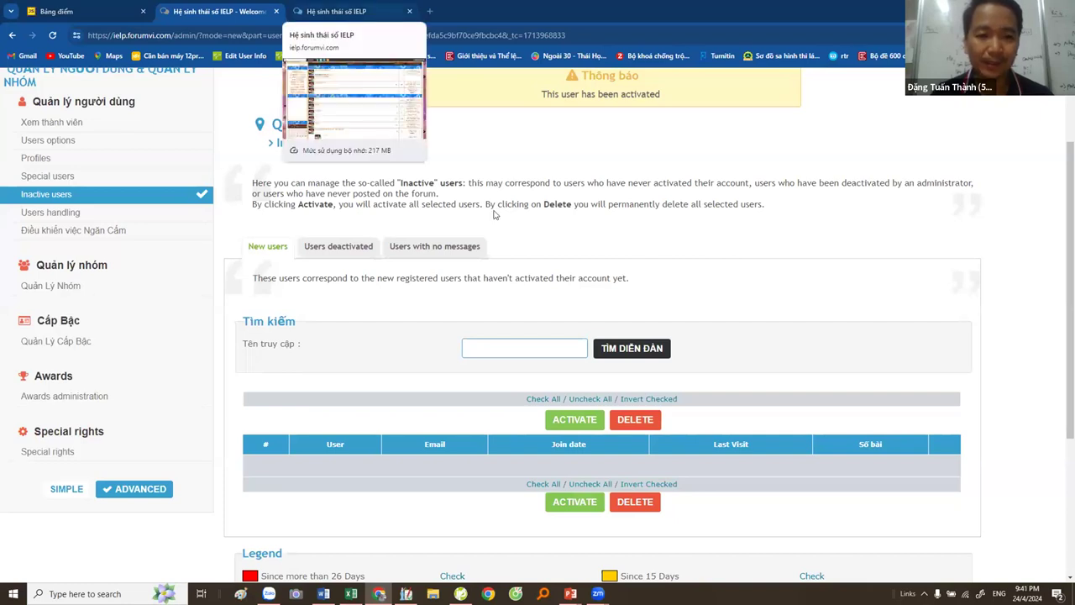
{"action": "left_click", "coordinate": [336, 11]}
{"action": "key", "text": "F5"}
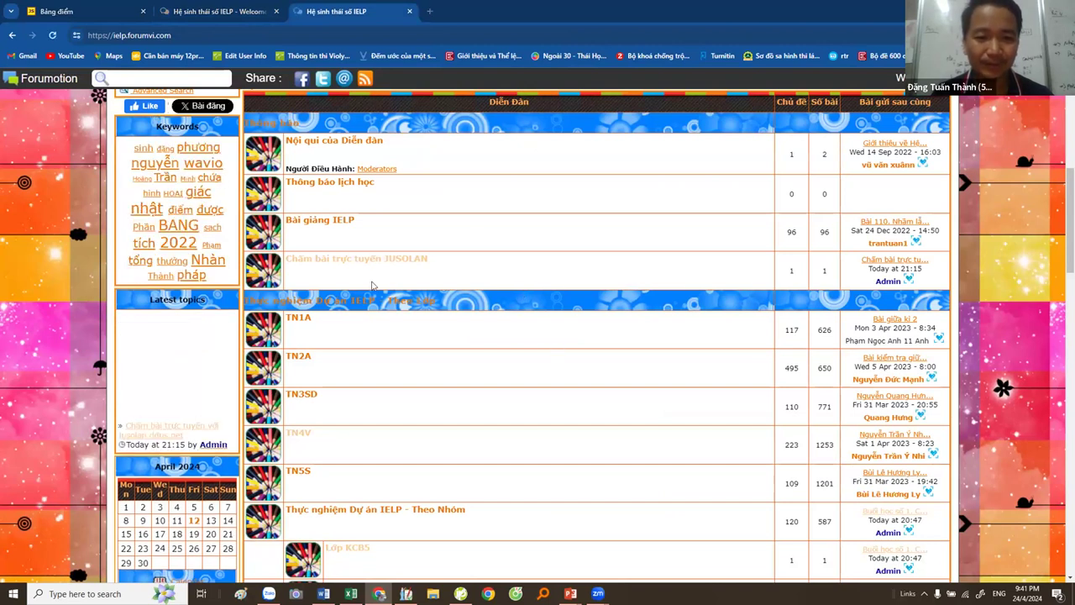
Step: Scroll the forum index to check the 7552 total post count, then return to the top
{"action": "scroll", "coordinate": [303, 336], "scroll_direction": "down", "scroll_amount": 3}
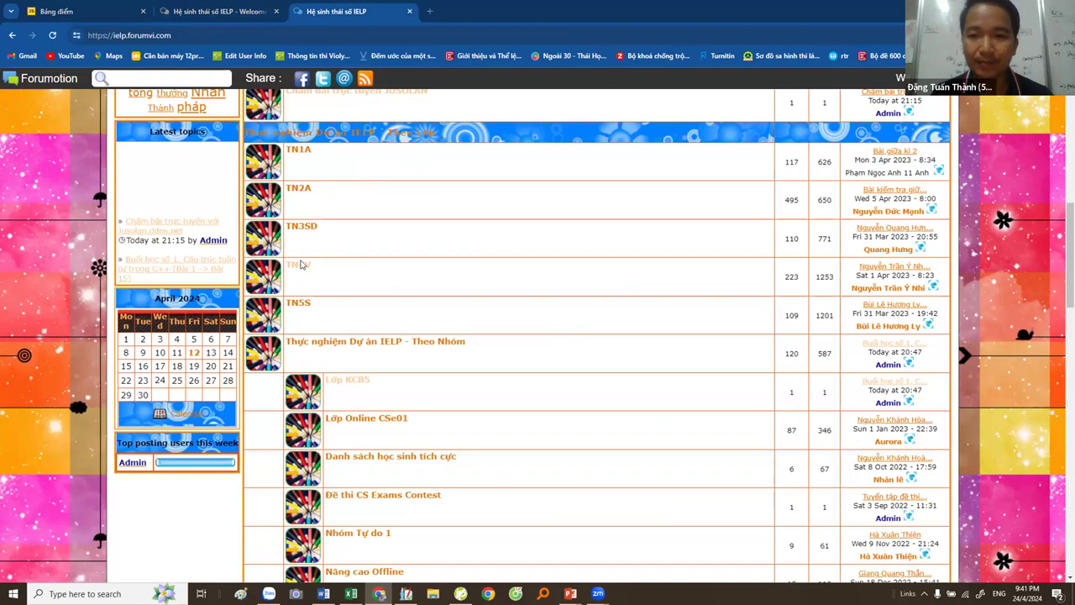
{"action": "scroll", "coordinate": [370, 400], "scroll_direction": "down", "scroll_amount": 3}
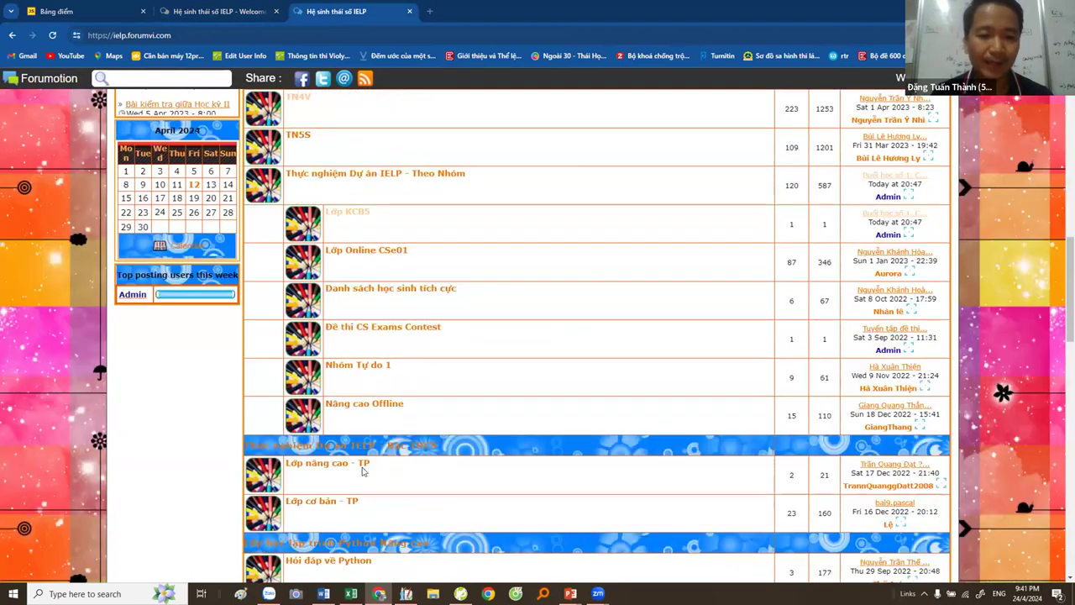
{"action": "scroll", "coordinate": [416, 555], "scroll_direction": "down", "scroll_amount": 7}
{"action": "scroll", "coordinate": [425, 550], "scroll_direction": "down", "scroll_amount": 5}
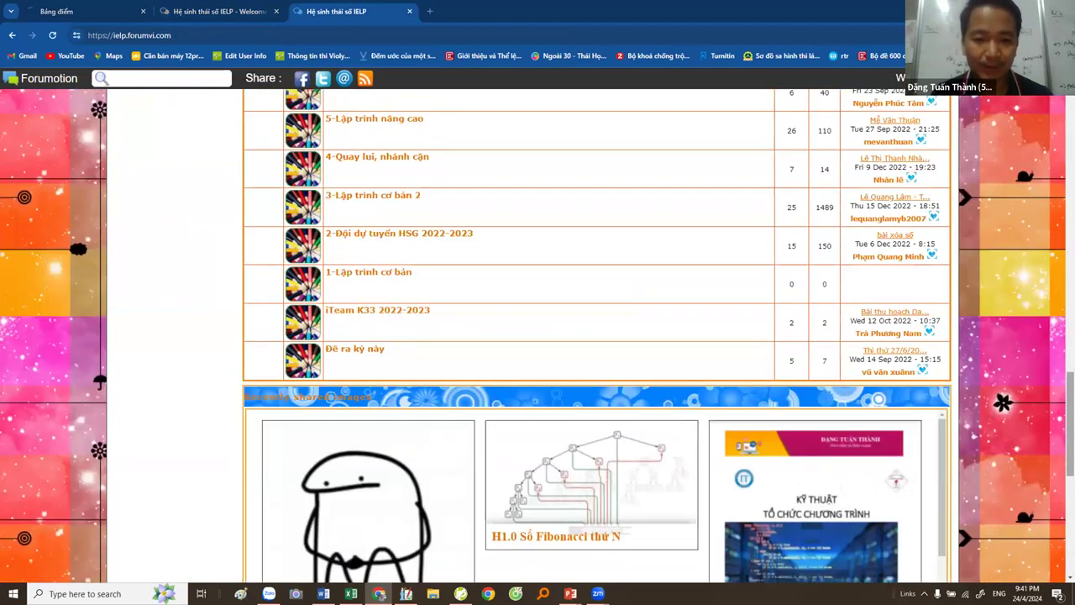
{"action": "scroll", "coordinate": [529, 517], "scroll_direction": "down", "scroll_amount": 7}
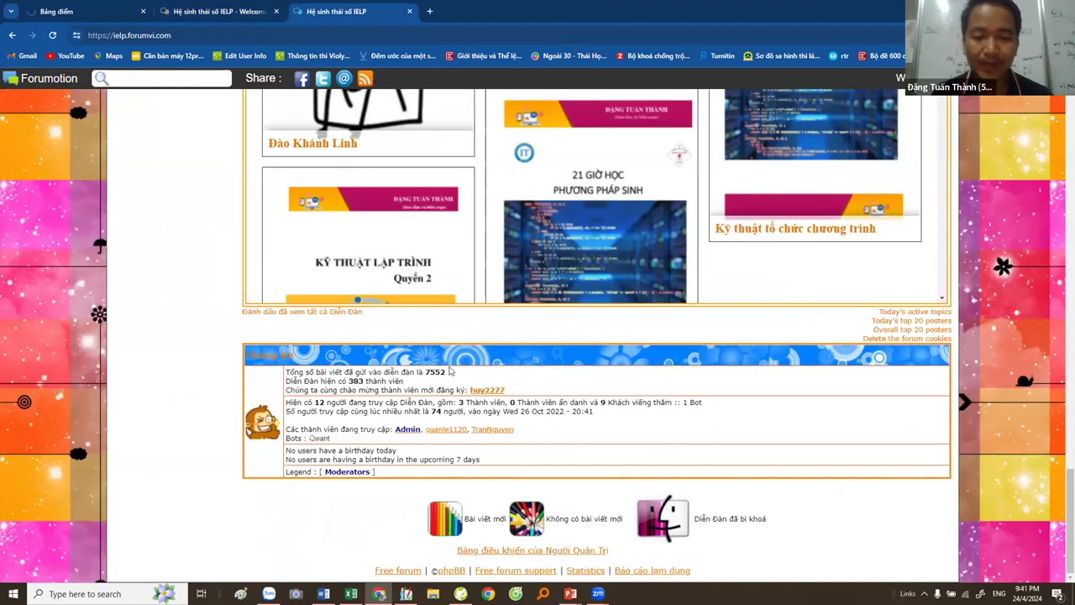
{"action": "left_click_drag", "start_coordinate": [451, 372], "coordinate": [410, 371]}
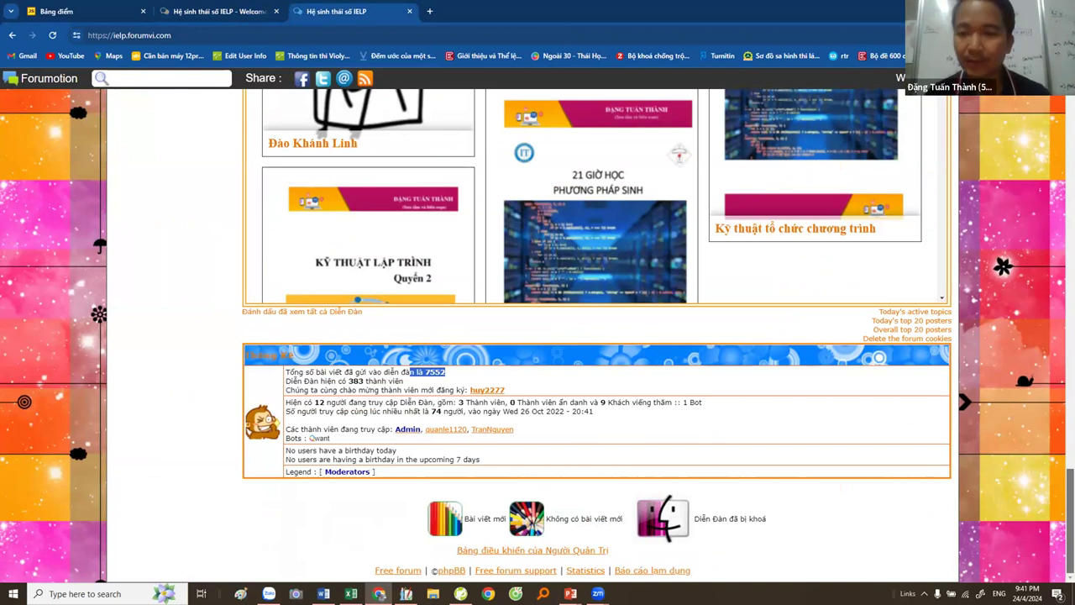
{"action": "scroll", "coordinate": [537, 336], "scroll_direction": "up", "scroll_amount": 1}
{"action": "scroll", "coordinate": [597, 335], "scroll_direction": "up", "scroll_amount": 1}
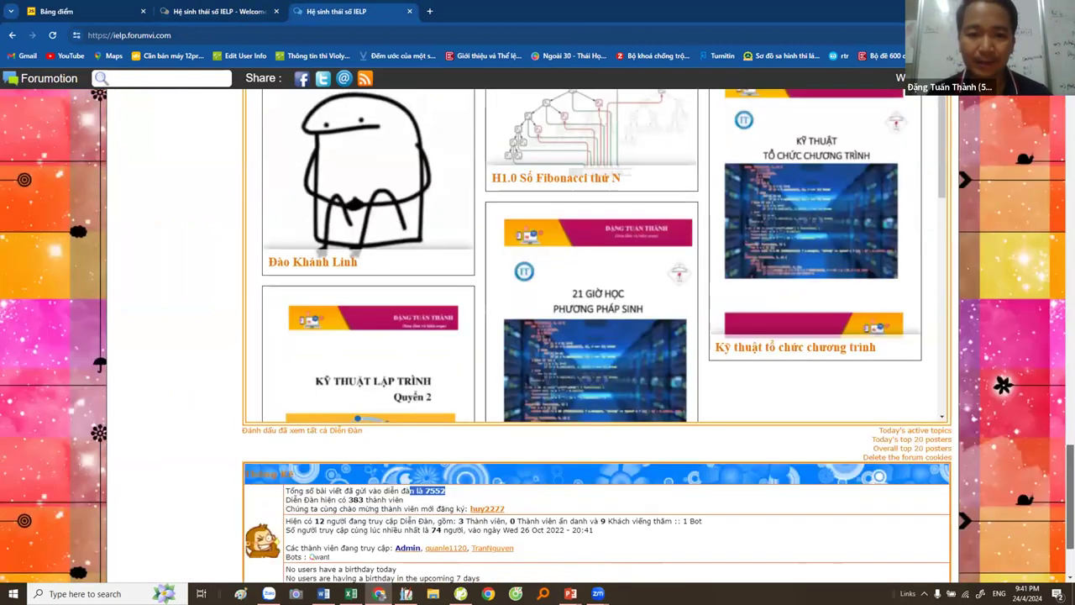
{"action": "key", "text": "Home"}
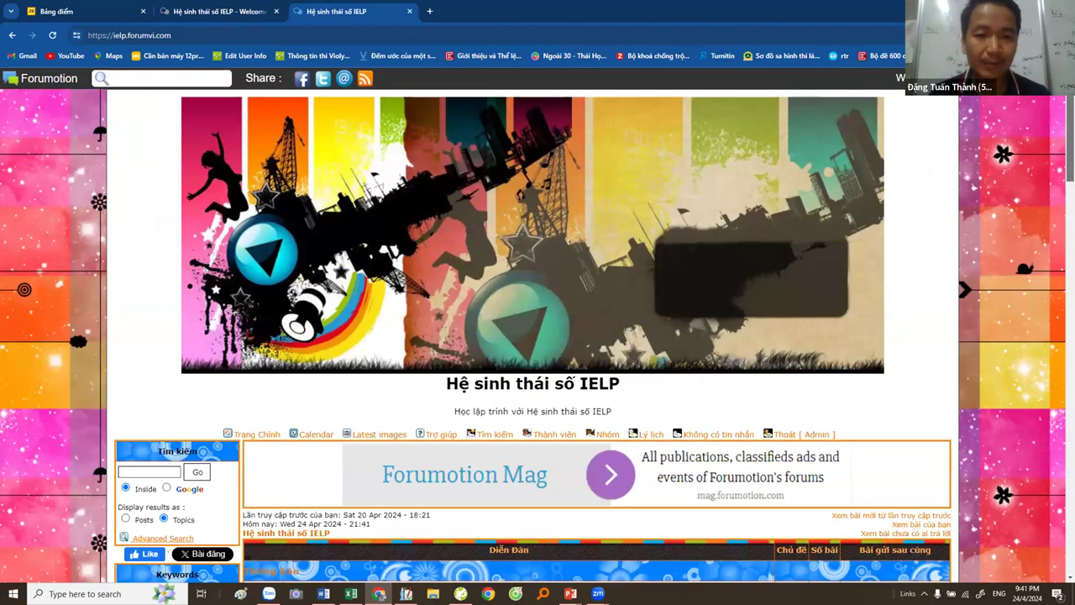
{"action": "scroll", "coordinate": [537, 335], "scroll_direction": "down", "scroll_amount": 10}
{"action": "scroll", "coordinate": [537, 336], "scroll_direction": "up", "scroll_amount": 6}
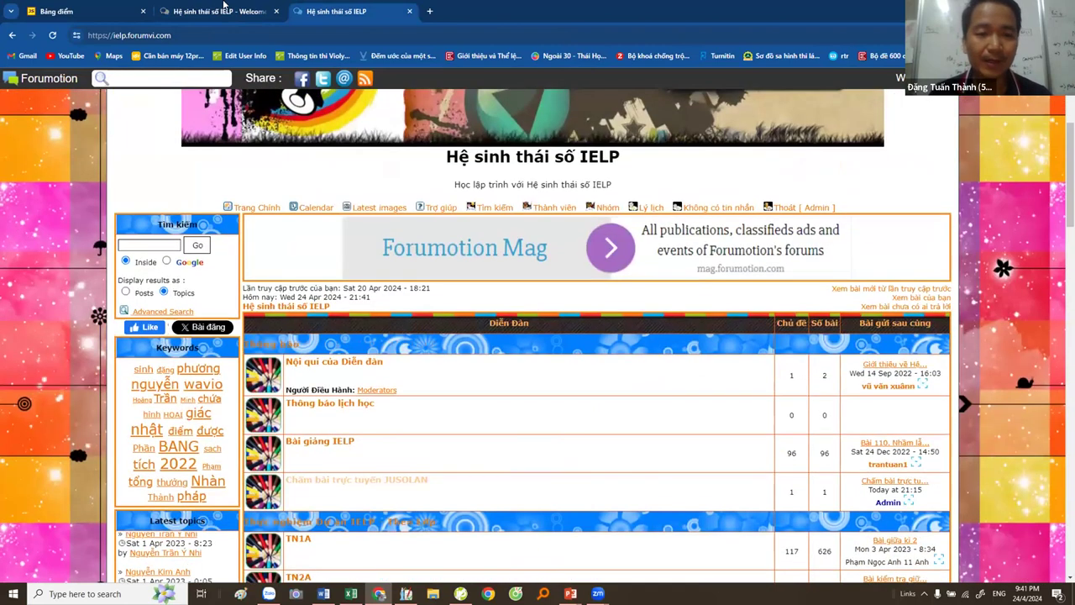
Step: Reload the admin Inactive users page, confirming the form resubmission, to see the emptied list
{"action": "left_click", "coordinate": [218, 11]}
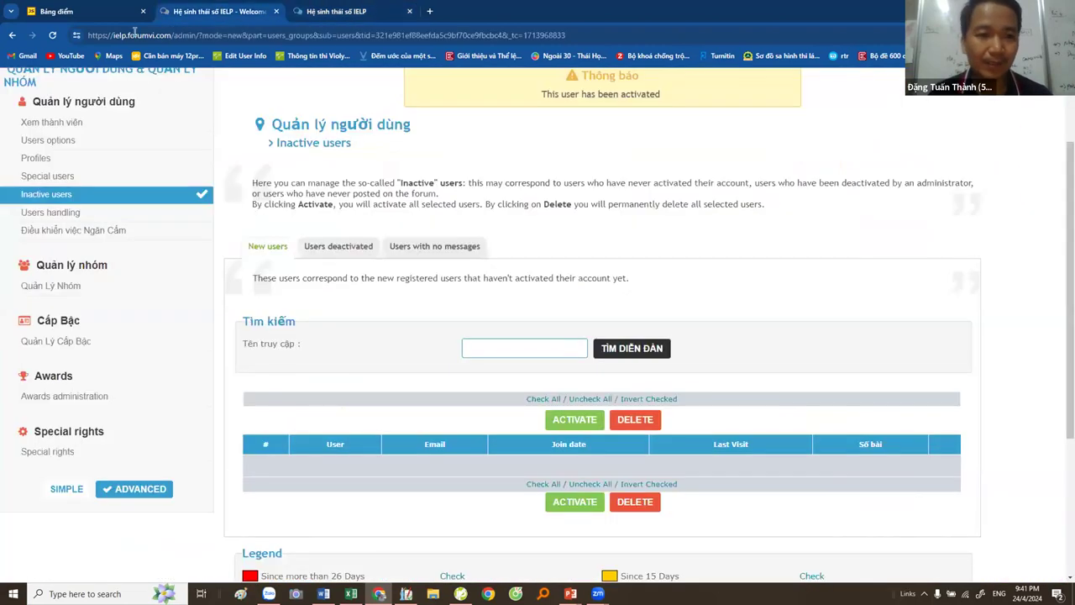
{"action": "key", "text": "F5"}
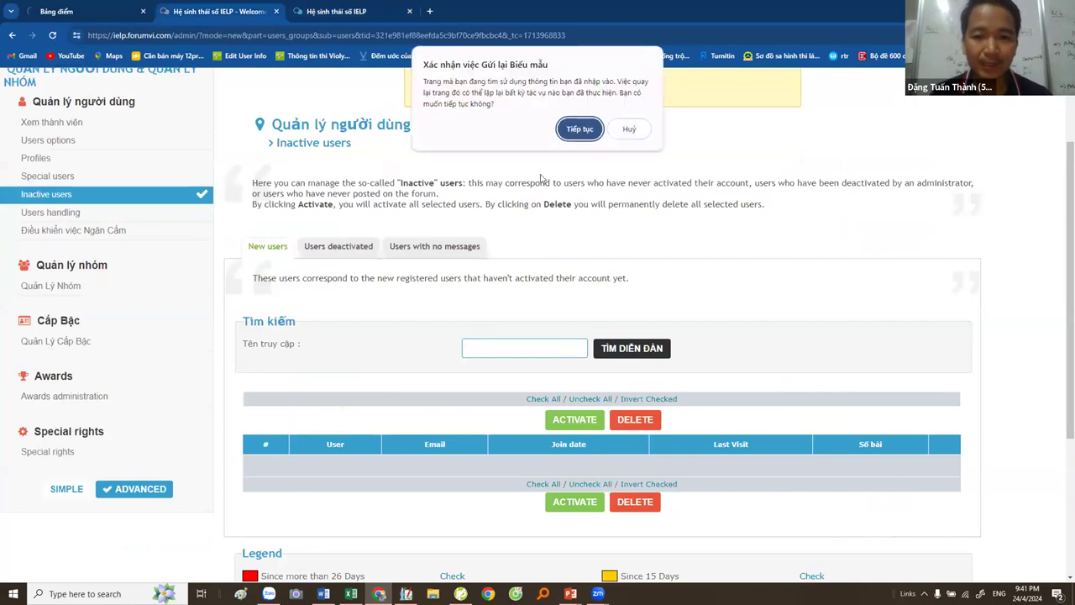
{"action": "left_click", "coordinate": [577, 128]}
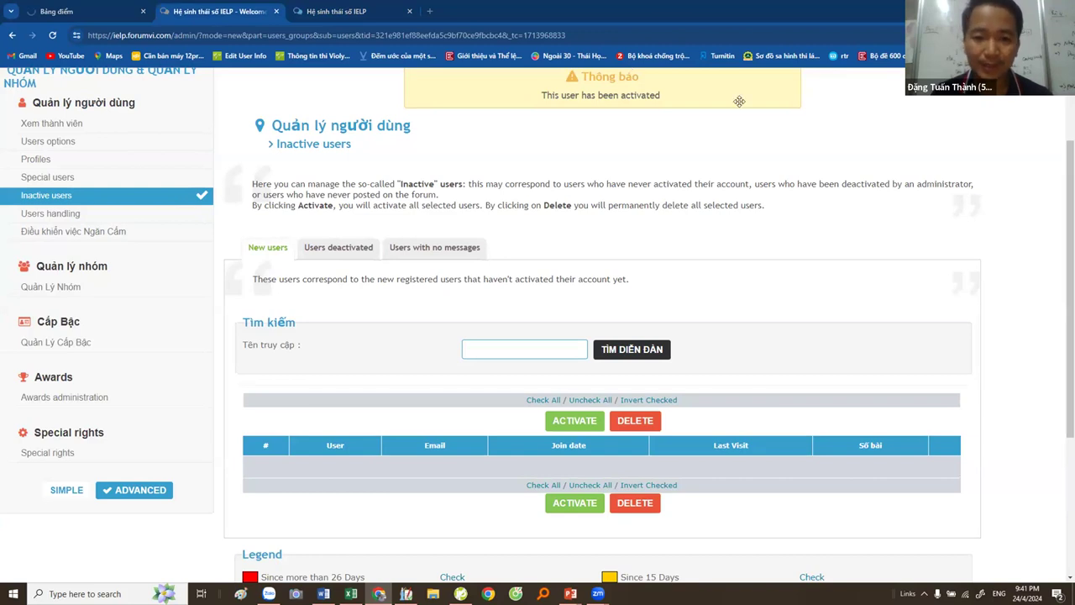
{"action": "scroll", "coordinate": [421, 354], "scroll_direction": "down", "scroll_amount": 3}
{"action": "scroll", "coordinate": [422, 422], "scroll_direction": "up", "scroll_amount": 3}
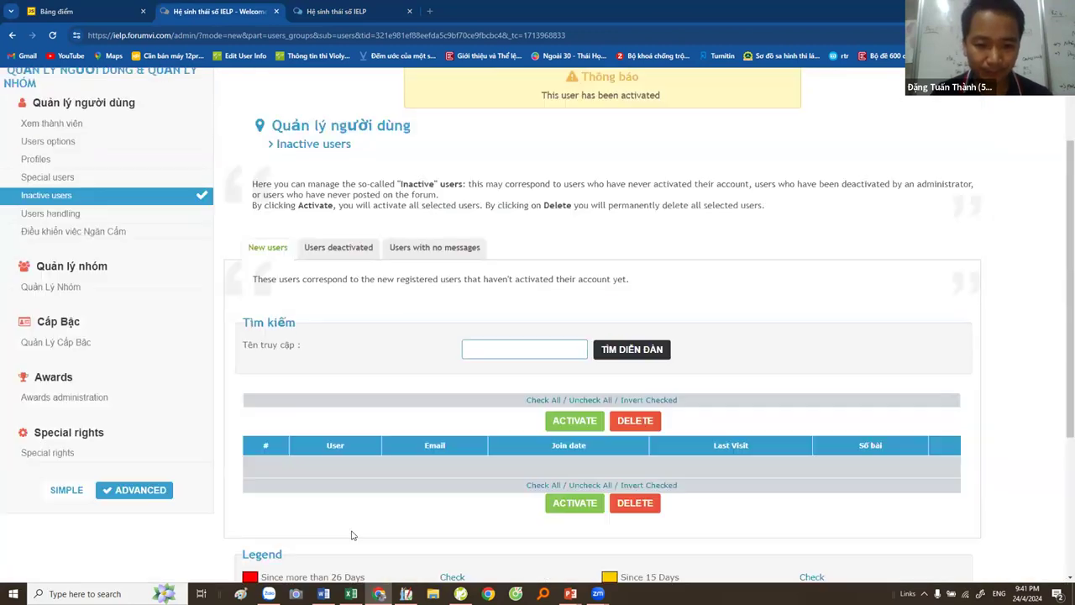
Step: Enter KCB5 in B184 and the student's full name with '- Đồng Nai' in D184
{"action": "left_click", "coordinate": [351, 593]}
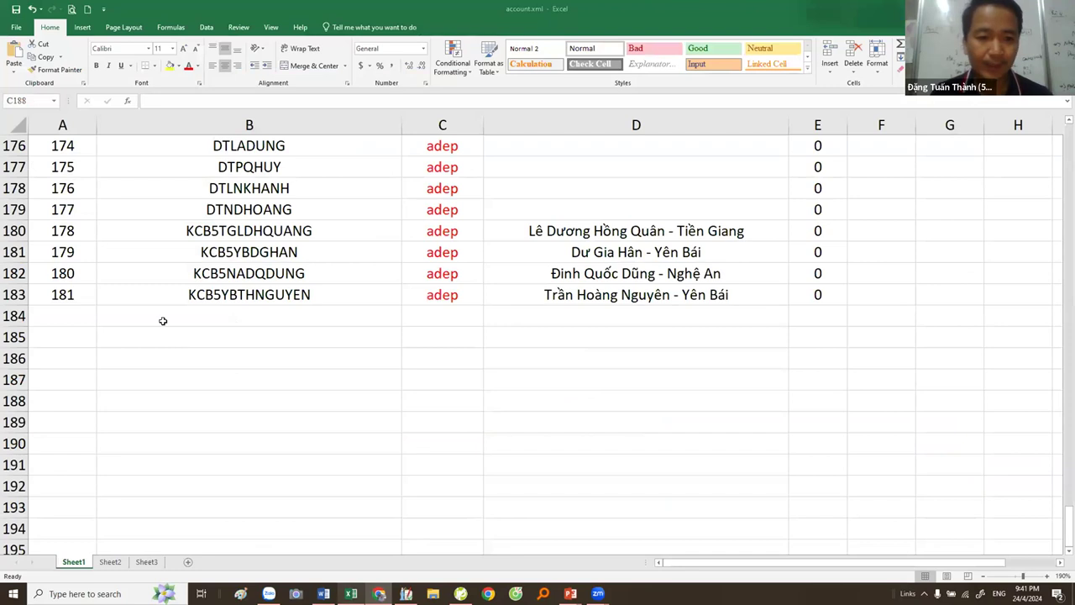
{"action": "type", "text": "KCB5"}
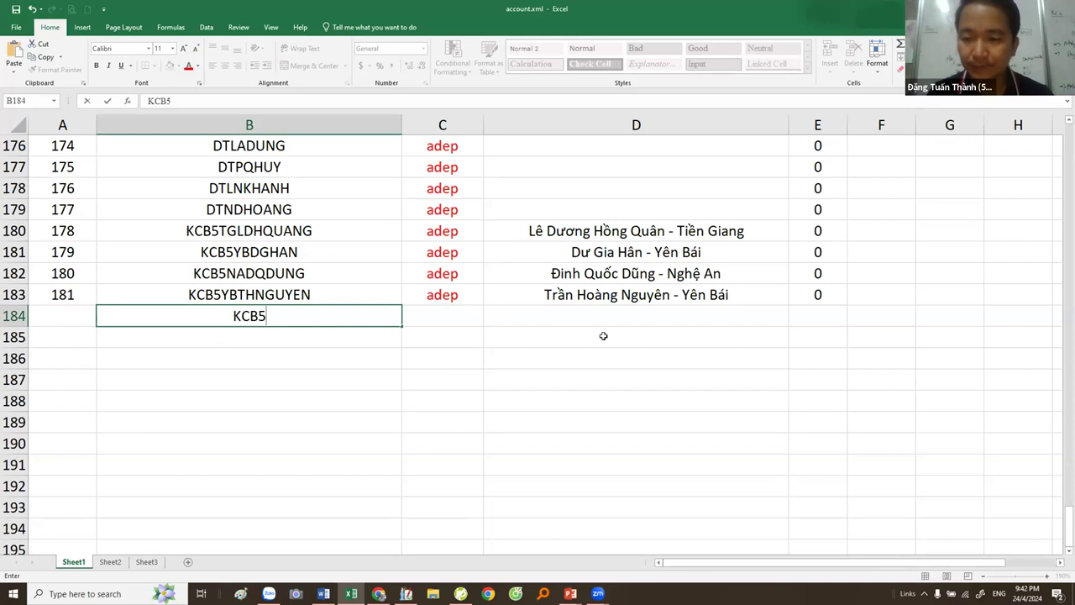
{"action": "left_click", "coordinate": [559, 313]}
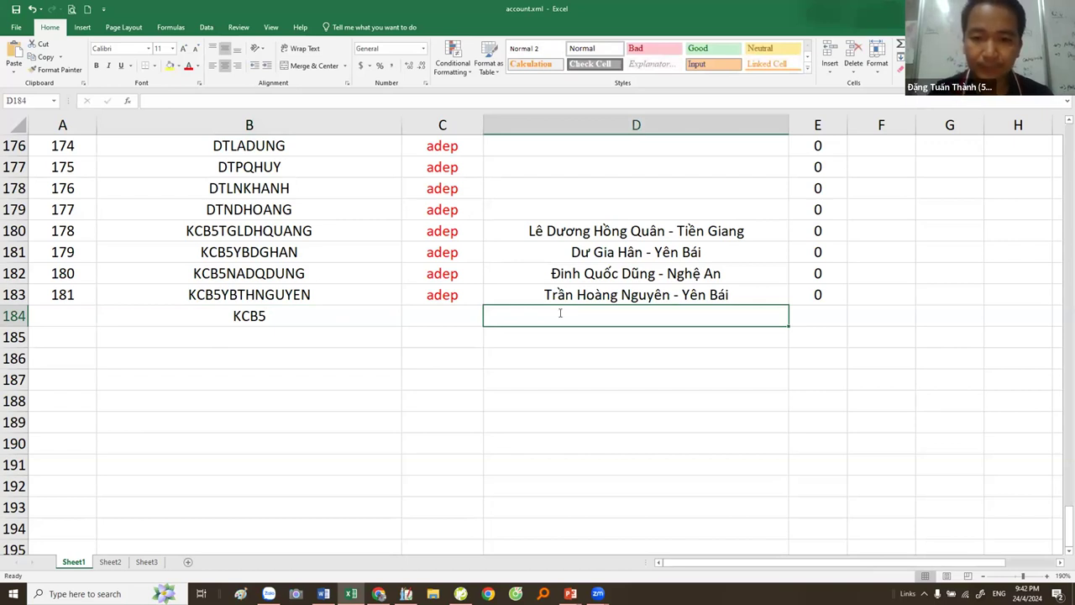
{"action": "type", "text": "NGuyeê"}
{"action": "key", "text": "BackSpace"}
{"action": "key", "text": "BackSpace"}
{"action": "key", "text": "BackSpace"}
{"action": "key", "text": "BackSpace"}
{"action": "key", "text": "BackSpace"}
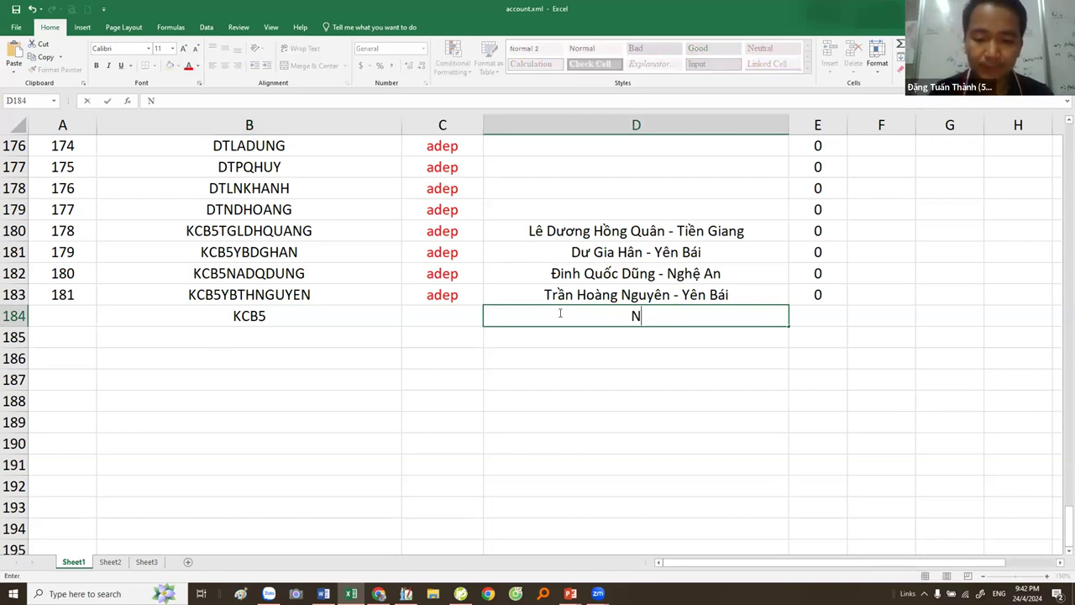
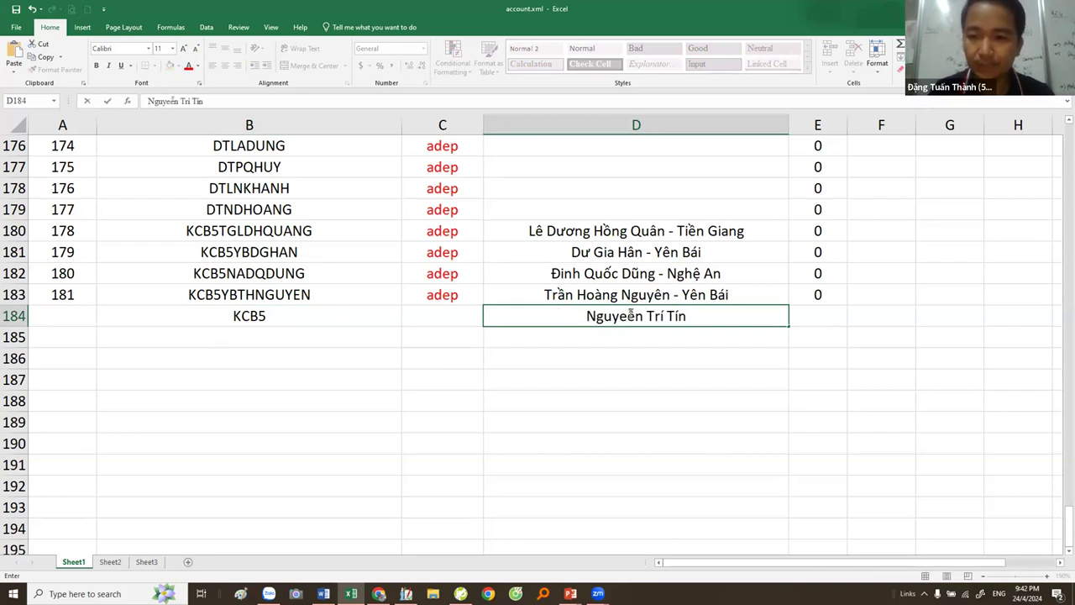
{"action": "left_click", "coordinate": [628, 315]}
{"action": "left_click", "coordinate": [699, 315]}
{"action": "type", "text": "- "}
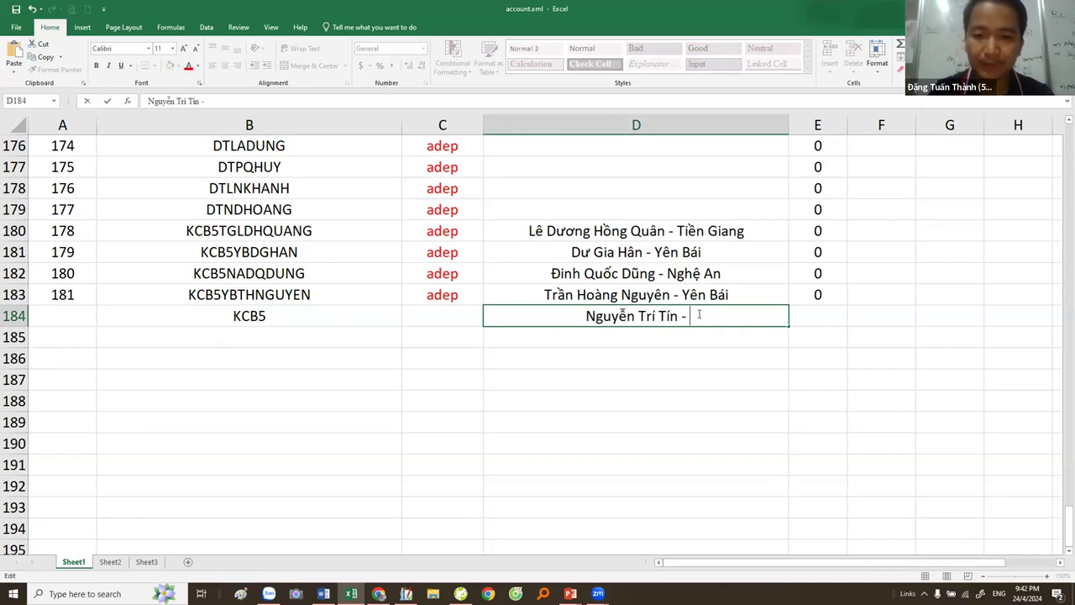
{"action": "type", "text": "Đồng Nai"}
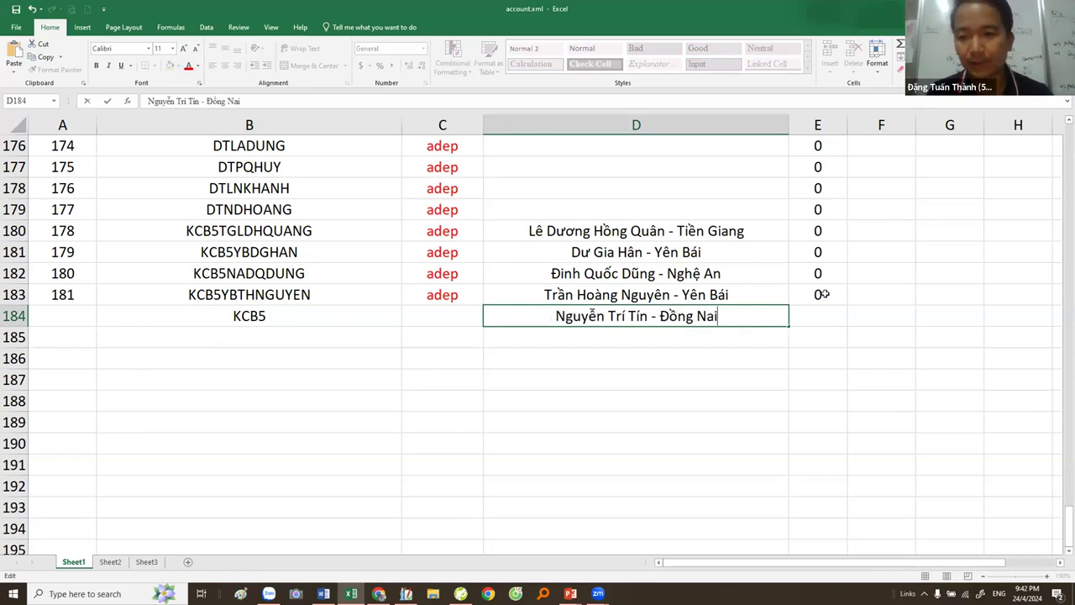
{"action": "left_click", "coordinate": [825, 294]}
Step: Copy 0 into E184 and complete the KCB5 username and the password in B184:C184
{"action": "left_click_drag", "start_coordinate": [846, 304], "coordinate": [841, 319]}
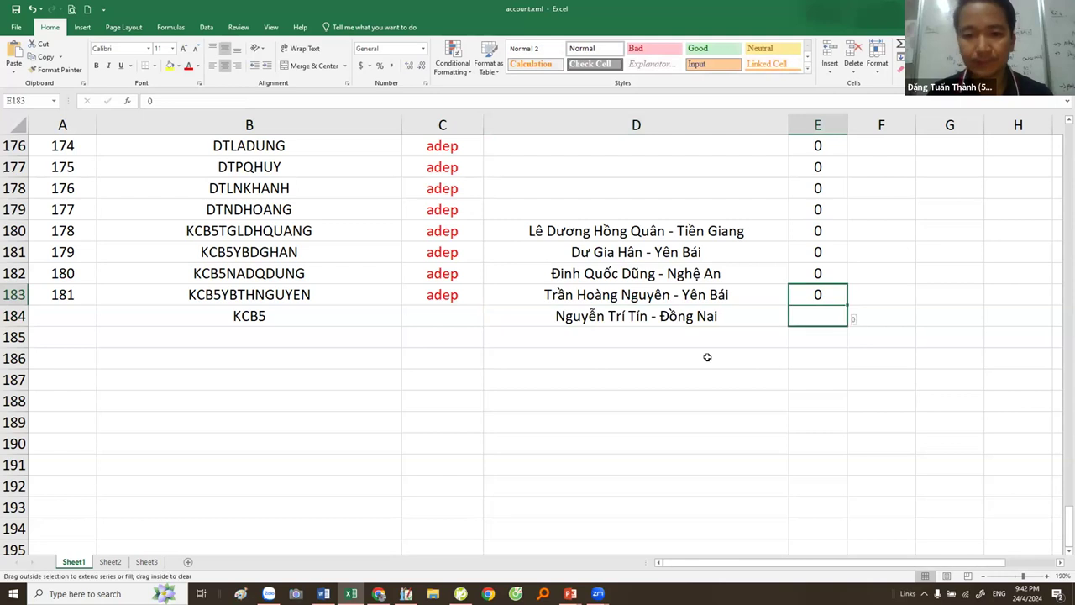
{"action": "left_click", "coordinate": [311, 317]}
{"action": "double_click", "coordinate": [311, 316]}
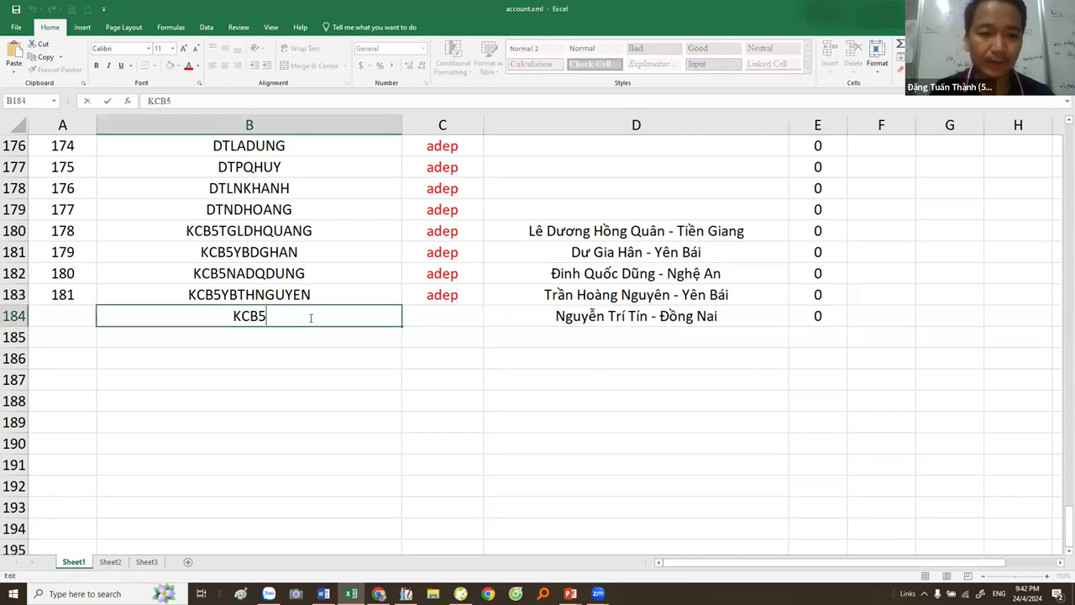
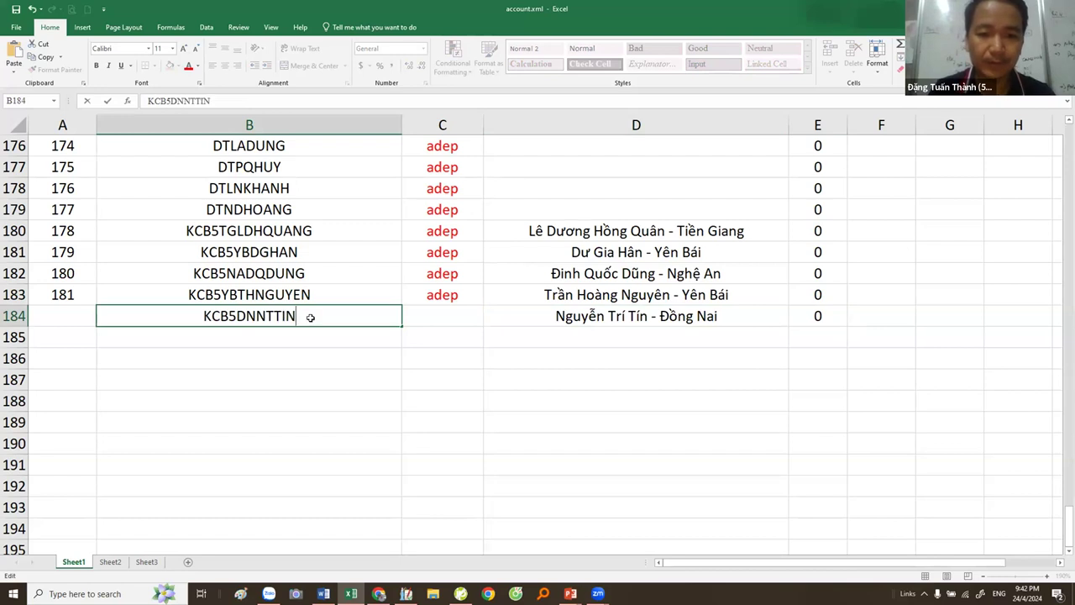
{"action": "key", "text": "Tab"}
{"action": "key", "text": "Return"}
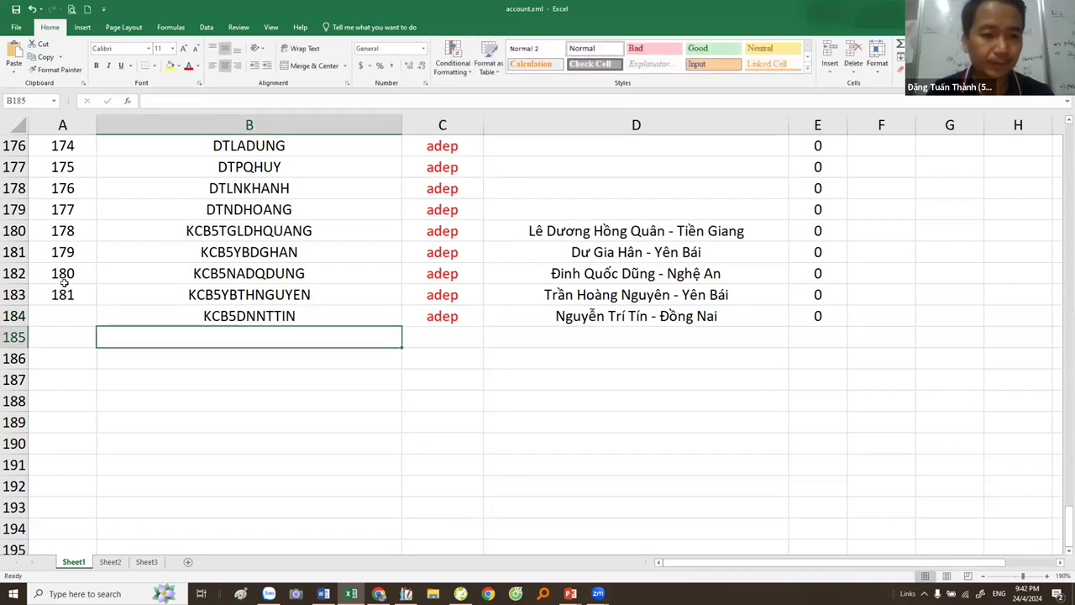
Step: Extend the numbering so A184 reads 182, copy the new credentials, and save account.xml
{"action": "left_click", "coordinate": [66, 288]}
{"action": "left_click_drag", "start_coordinate": [66, 273], "coordinate": [94, 334]}
{"action": "left_click_drag", "start_coordinate": [252, 316], "coordinate": [460, 320]}
{"action": "key", "text": "ctrl+c"}
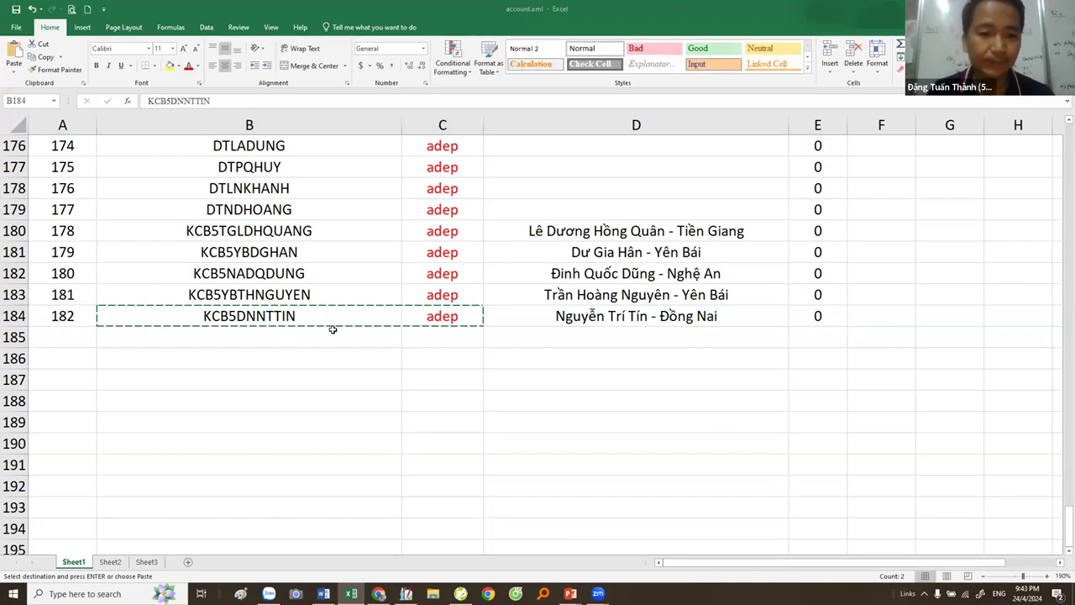
{"action": "key", "text": "ctrl+s"}
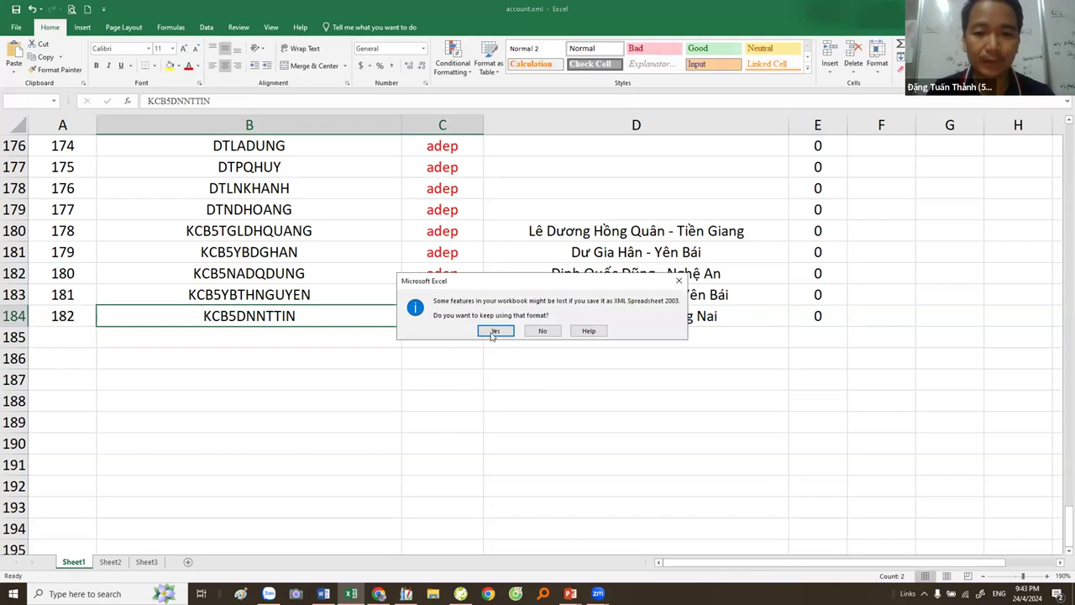
Step: Keep the XML Spreadsheet 2003 format and copy the KCB5 account rows B180:D184
{"action": "left_click", "coordinate": [495, 331]}
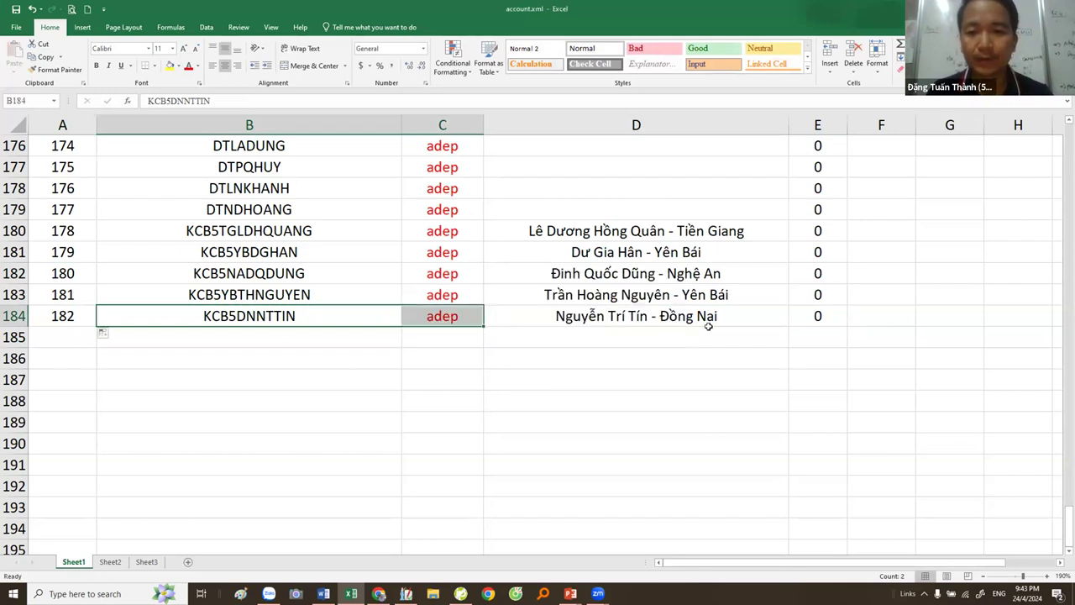
{"action": "left_click_drag", "start_coordinate": [248, 231], "coordinate": [719, 322]}
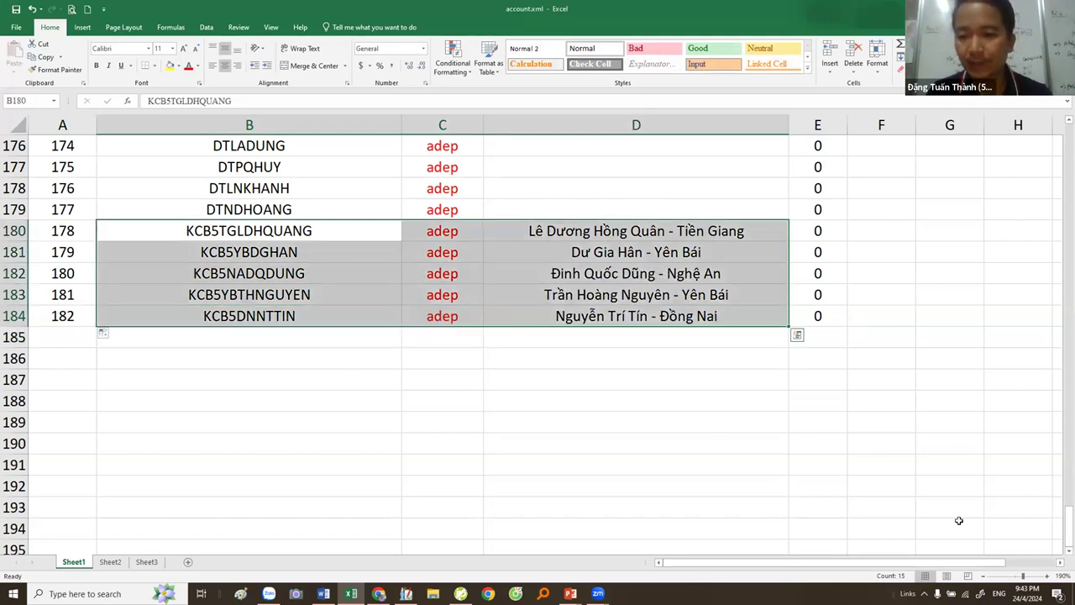
{"action": "key", "text": "ctrl+c"}
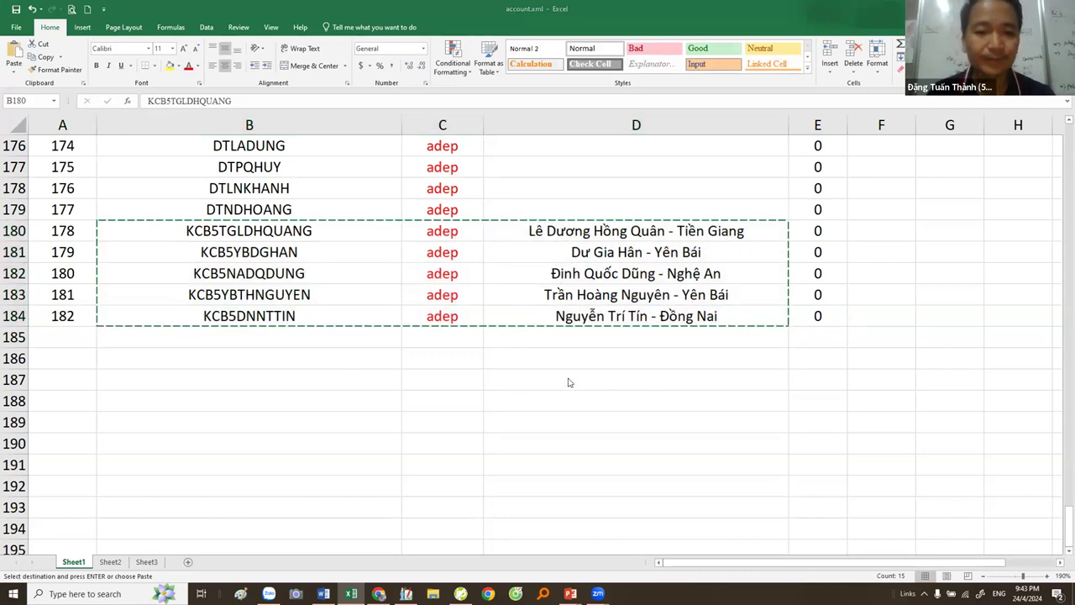
Step: Check cells B184 and C184, then save account.xml again as XML Spreadsheet 2003
{"action": "left_click", "coordinate": [245, 313]}
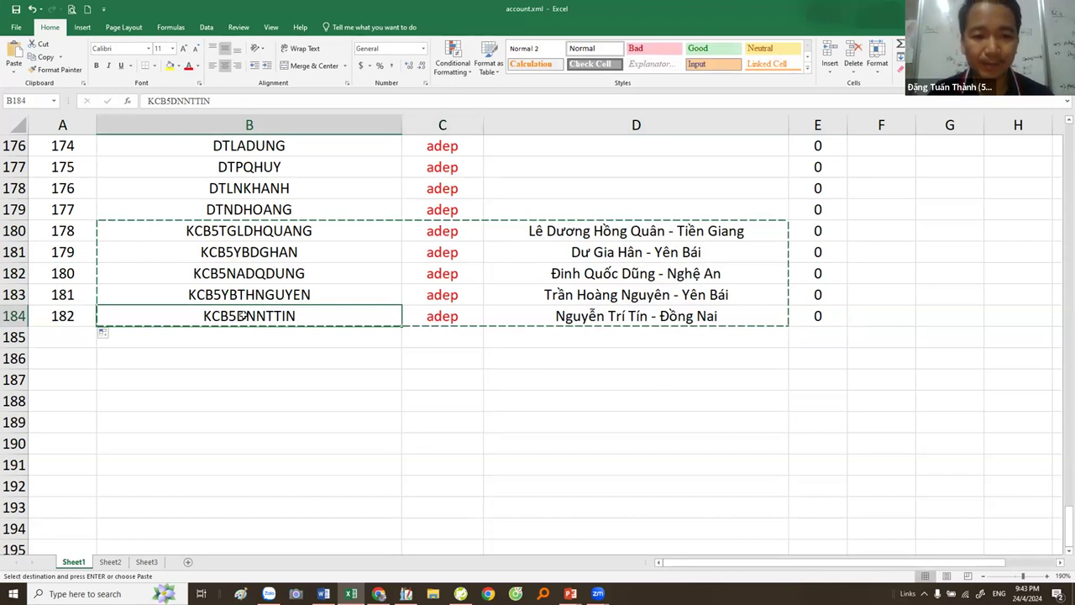
{"action": "left_click", "coordinate": [296, 348]}
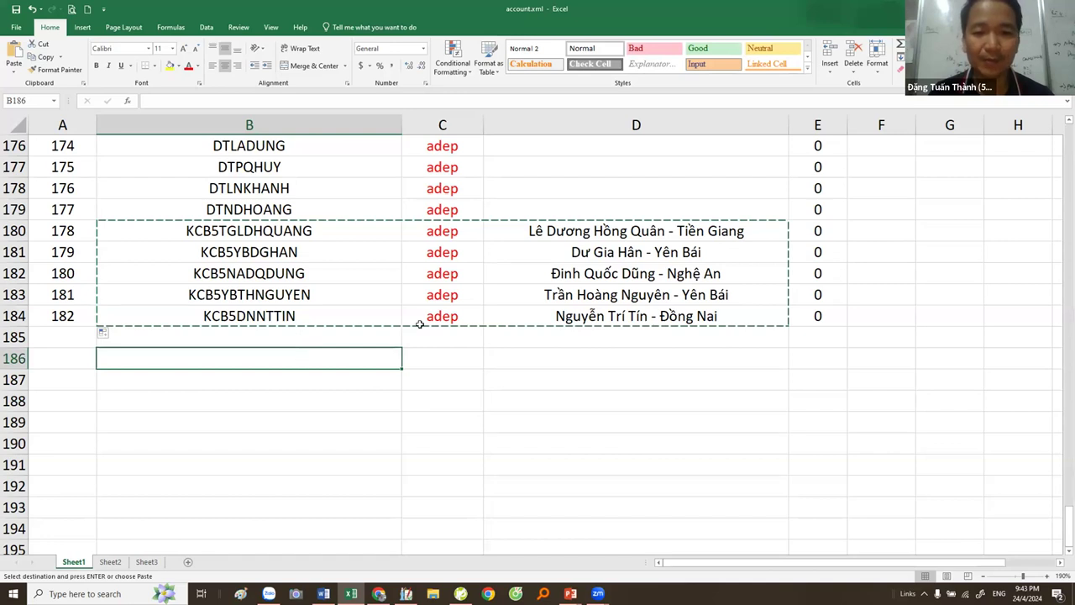
{"action": "key", "text": "Up"}
{"action": "key", "text": "Up"}
{"action": "key", "text": "Right"}
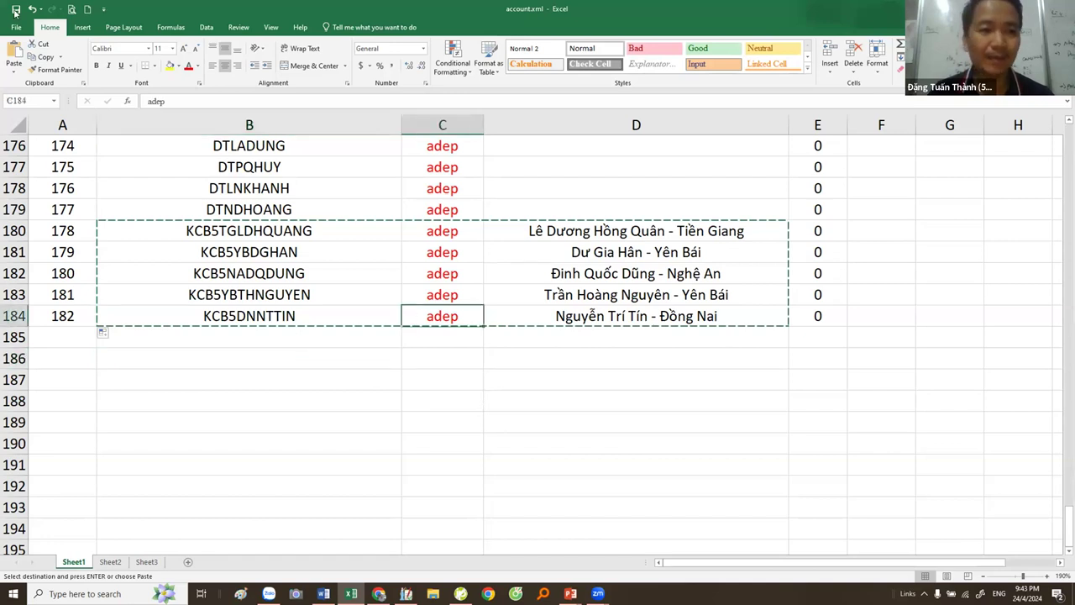
{"action": "left_click", "coordinate": [15, 9]}
{"action": "left_click", "coordinate": [488, 330]}
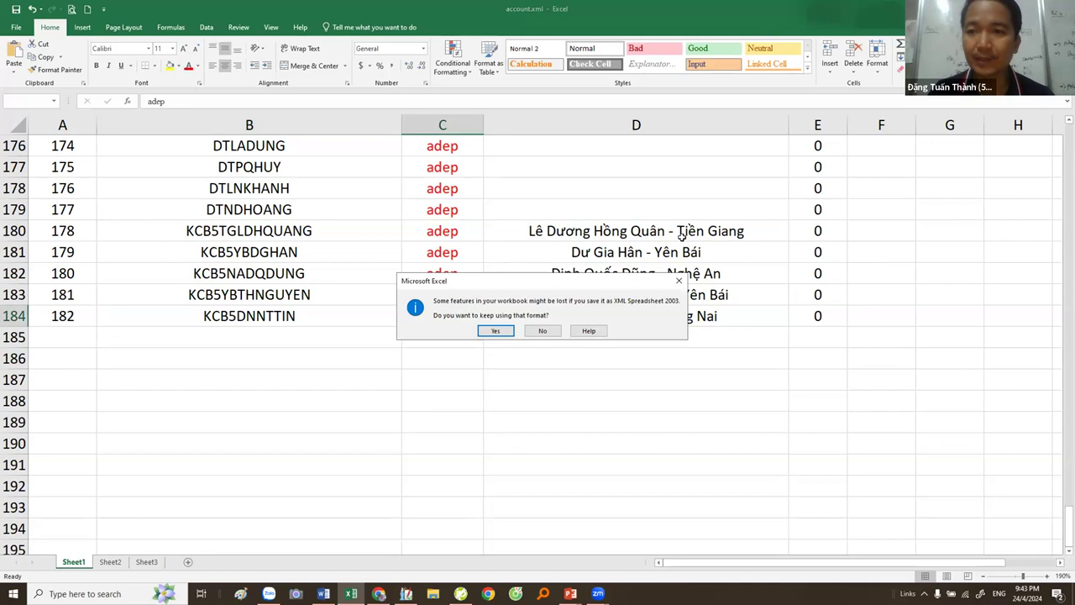
Step: Copy the C++ class group's invite link in Zalo and open the requesting student's private chat
{"action": "key", "text": "alt+Tab"}
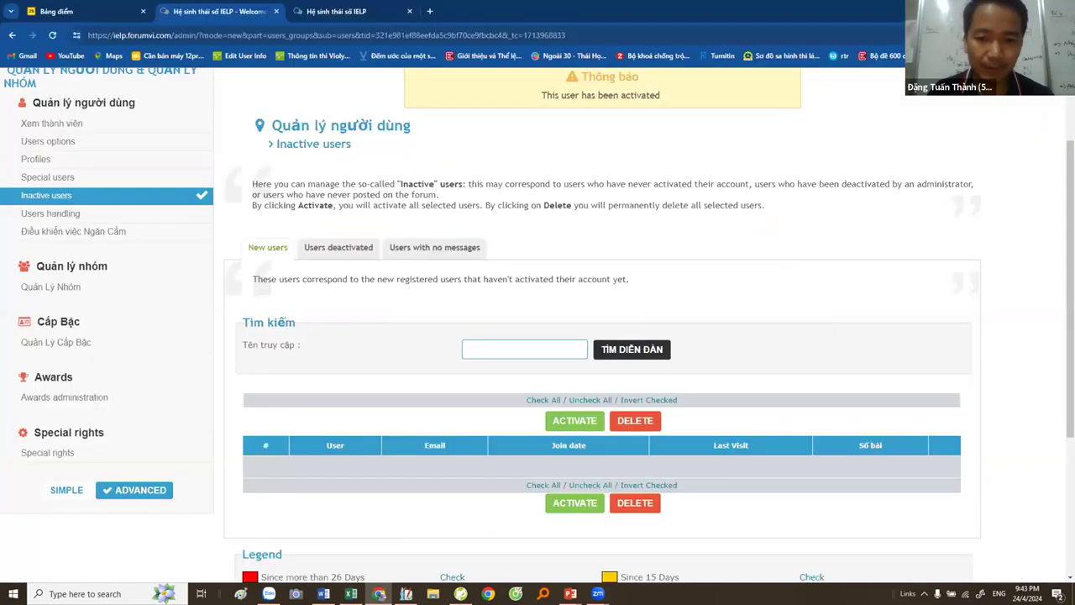
{"action": "key", "text": "alt+Tab"}
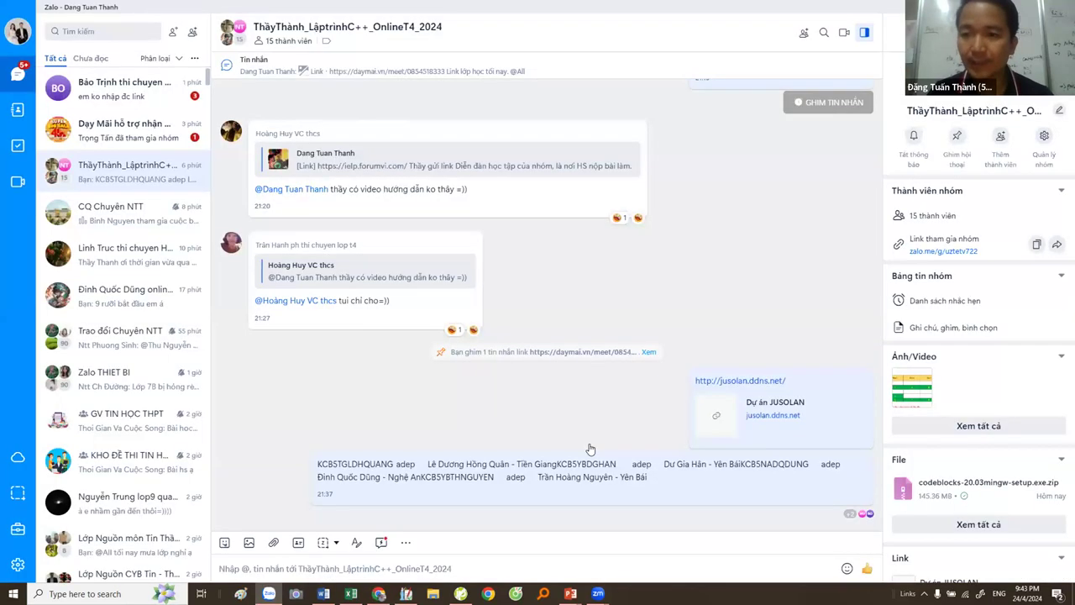
{"action": "left_click", "coordinate": [974, 259]}
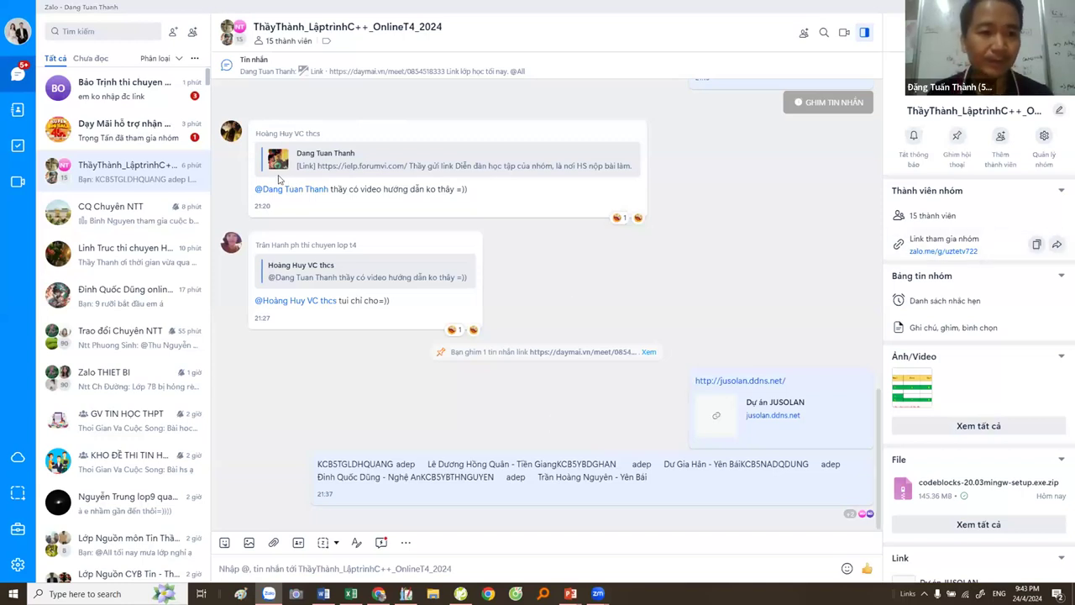
{"action": "left_click", "coordinate": [99, 87]}
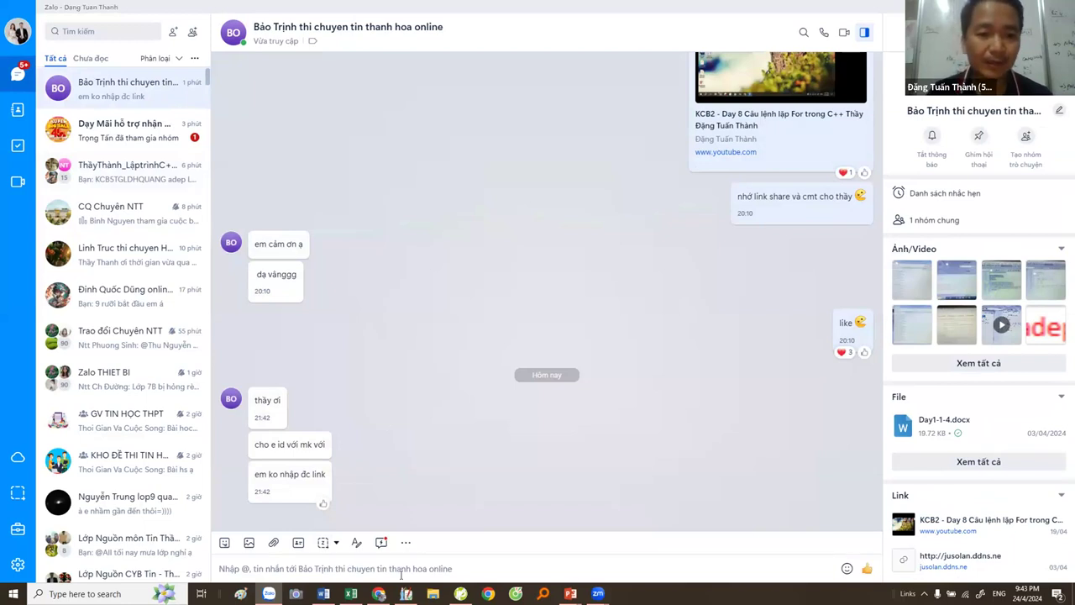
Step: Send the student the message 'ho tên em là ji ơi' asking for their full name
{"action": "left_click", "coordinate": [340, 567]}
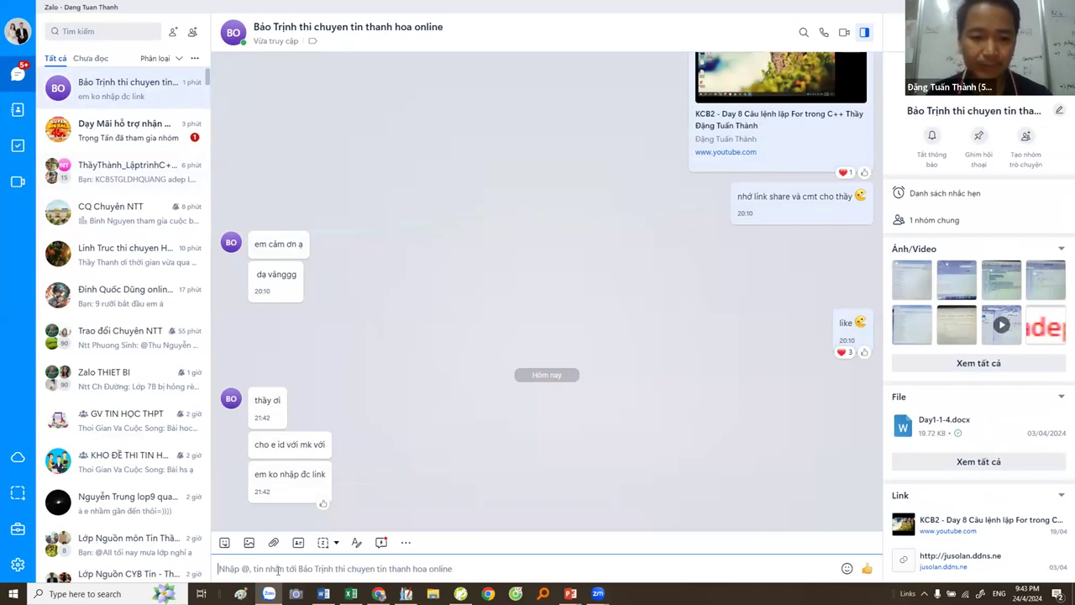
{"action": "type", "text": "ho tên em là ji ơ"}
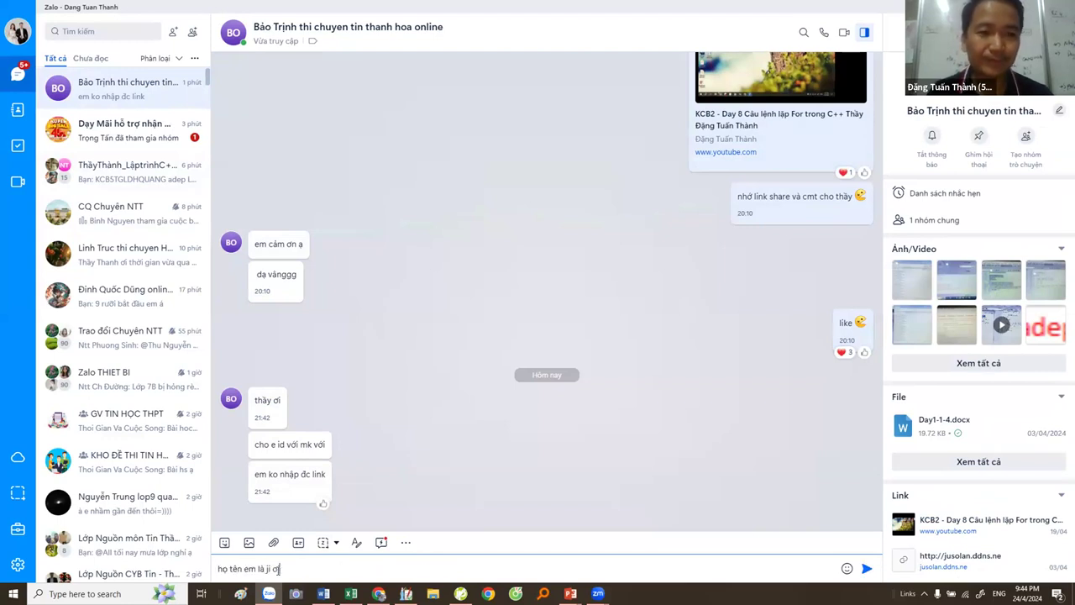
{"action": "type", "text": "i"}
{"action": "key", "text": "Return"}
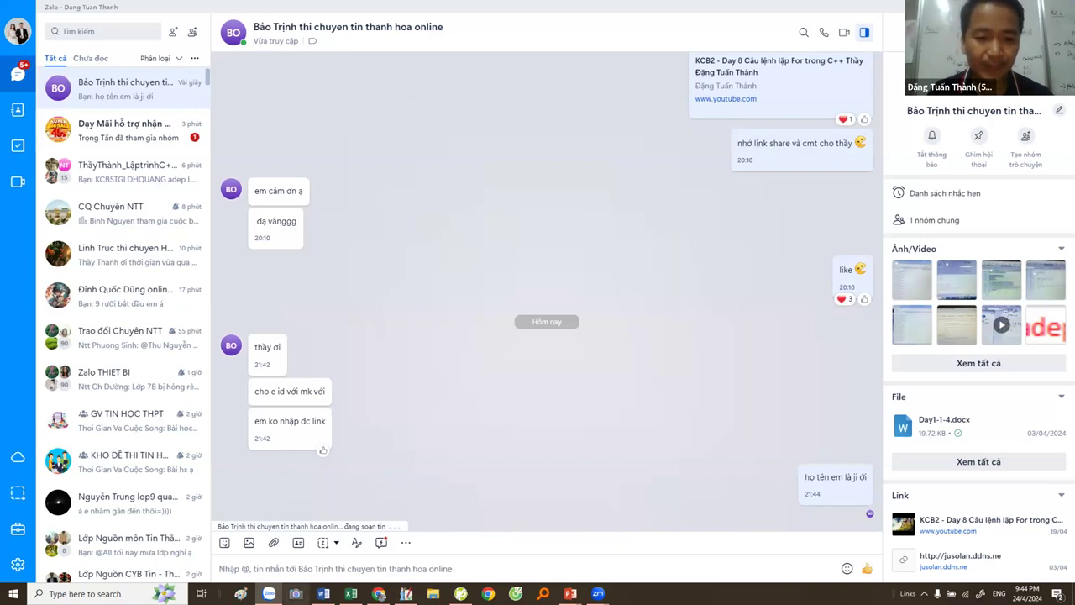
Step: Reload the forum admin page, confirm the resubmit, and recheck the empty Inactive users list
{"action": "key", "text": "alt+Tab"}
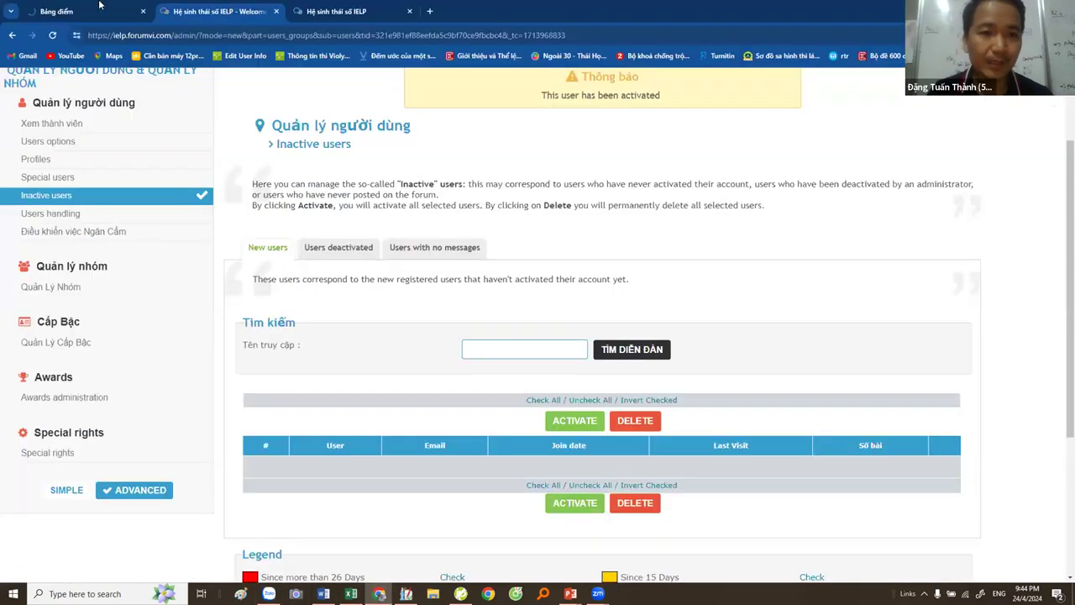
{"action": "left_click", "coordinate": [52, 34]}
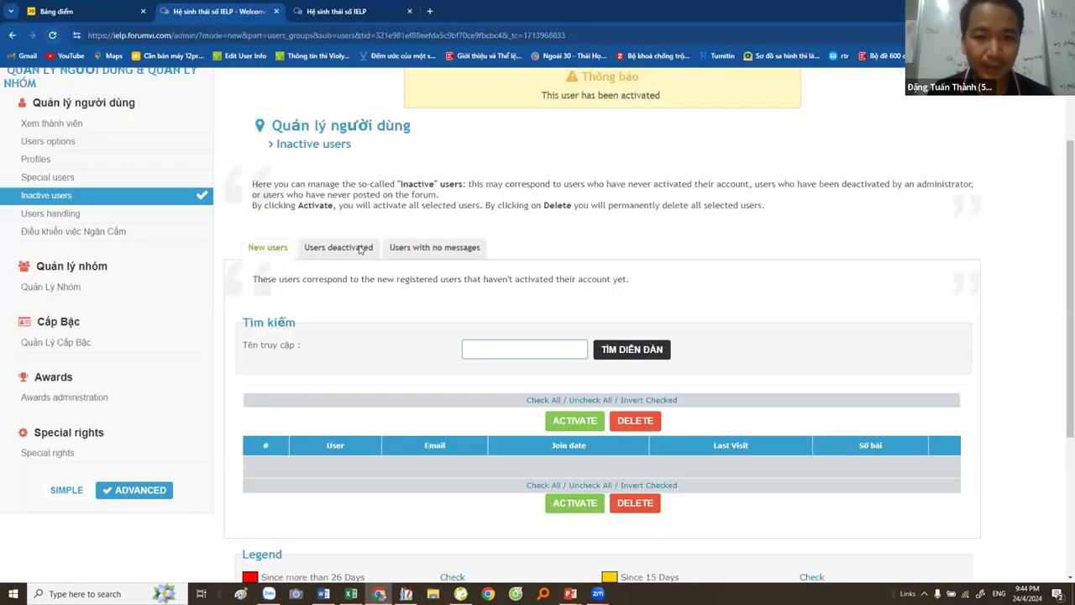
{"action": "left_click", "coordinate": [580, 129]}
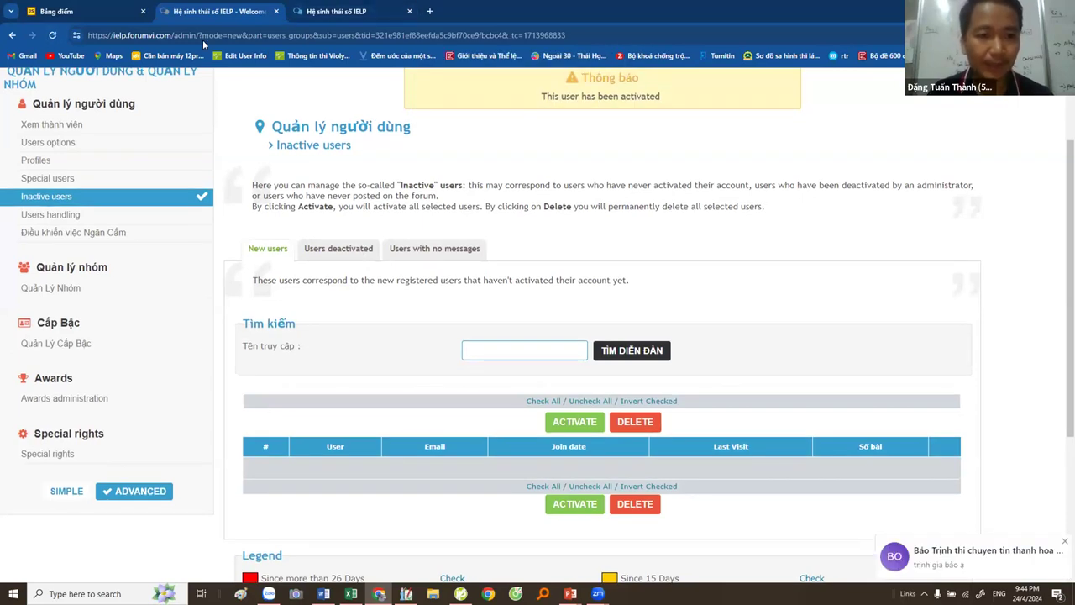
{"action": "left_click", "coordinate": [51, 200]}
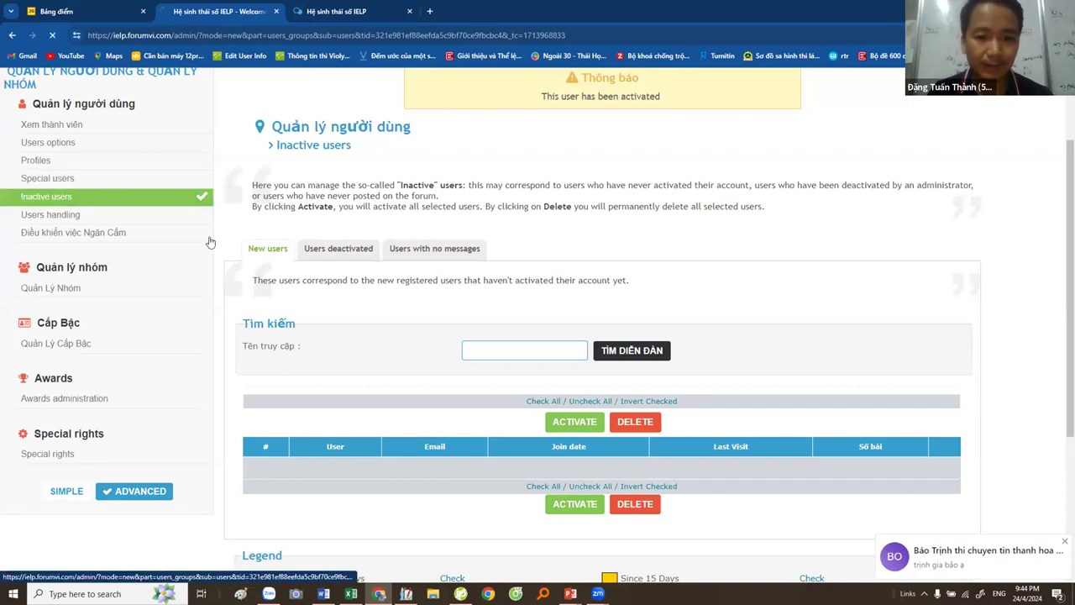
{"action": "scroll", "coordinate": [363, 299], "scroll_direction": "down", "scroll_amount": 1}
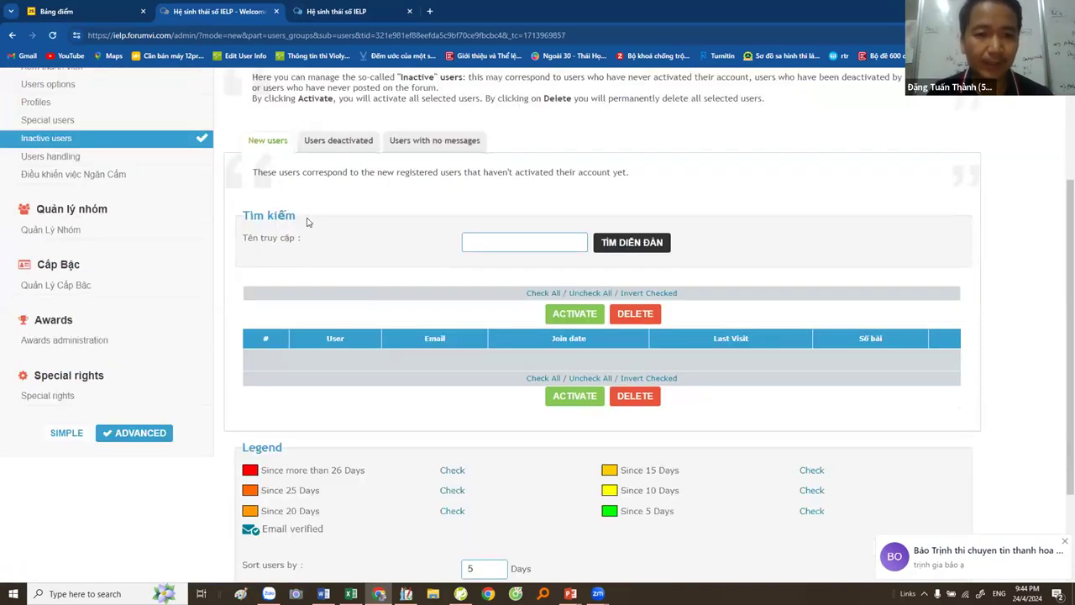
{"action": "scroll", "coordinate": [307, 221], "scroll_direction": "up", "scroll_amount": 2}
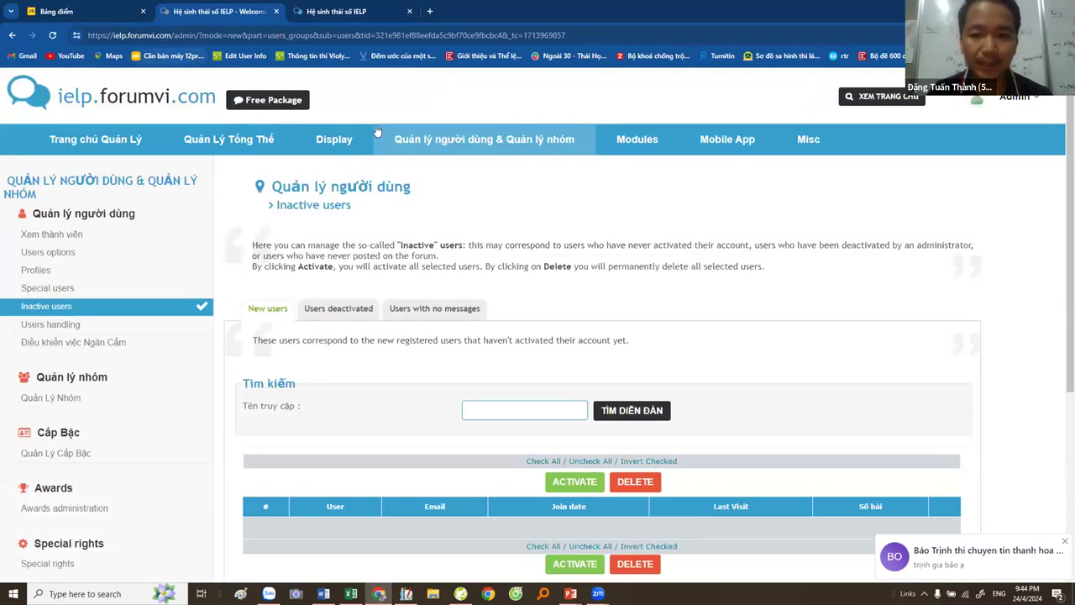
Step: Flip through the open forum tabs to the JUSOLAN ranking table
{"action": "key", "text": "ctrl+Tab"}
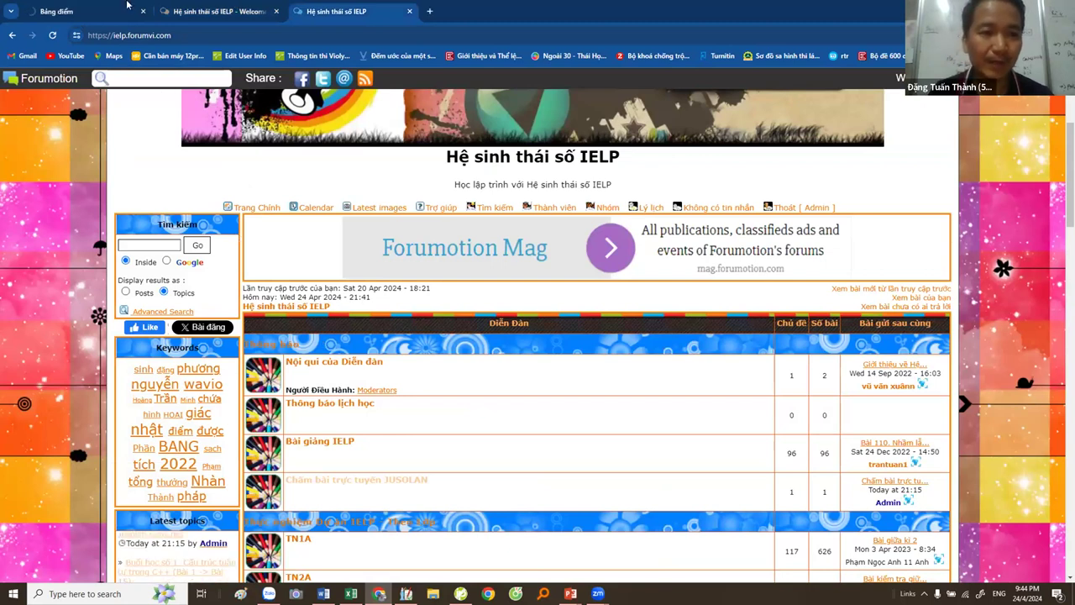
{"action": "left_click", "coordinate": [233, 8]}
{"action": "key", "text": "ctrl+1"}
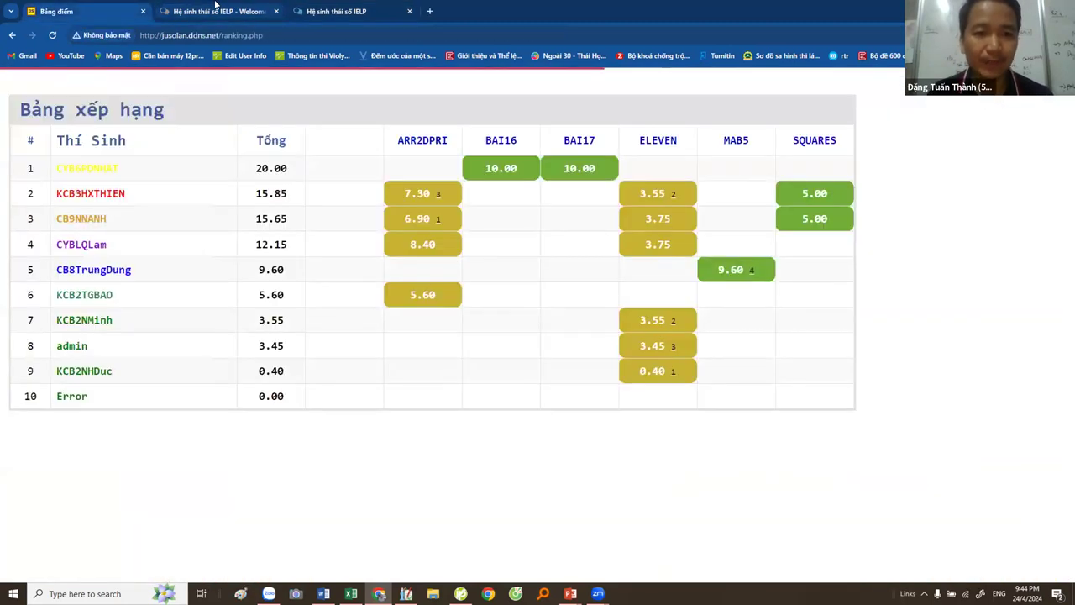
{"action": "key", "text": "ctrl+3"}
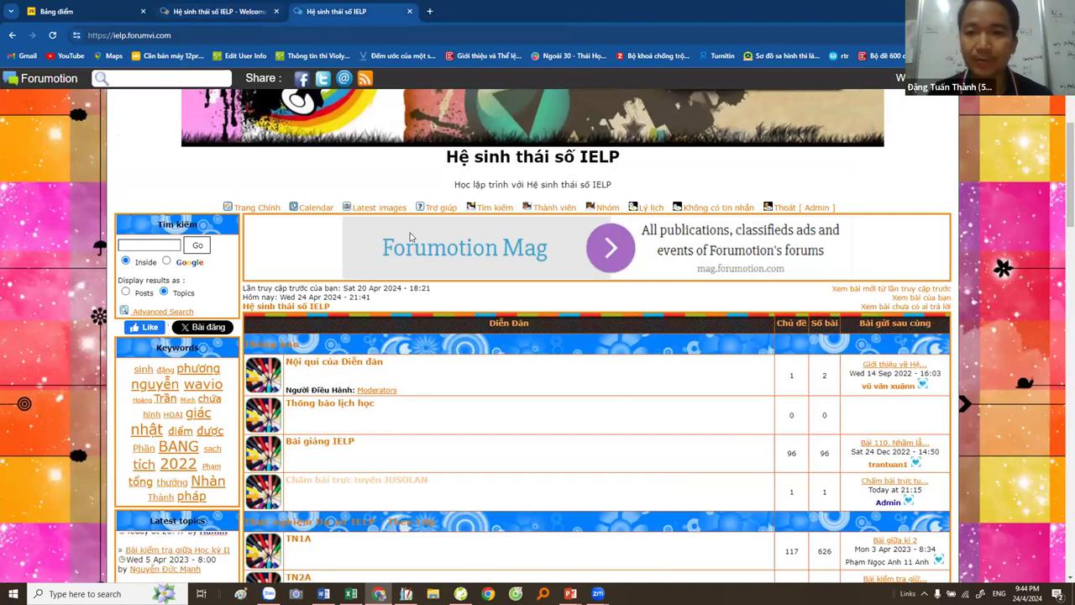
{"action": "key", "text": "ctrl+1"}
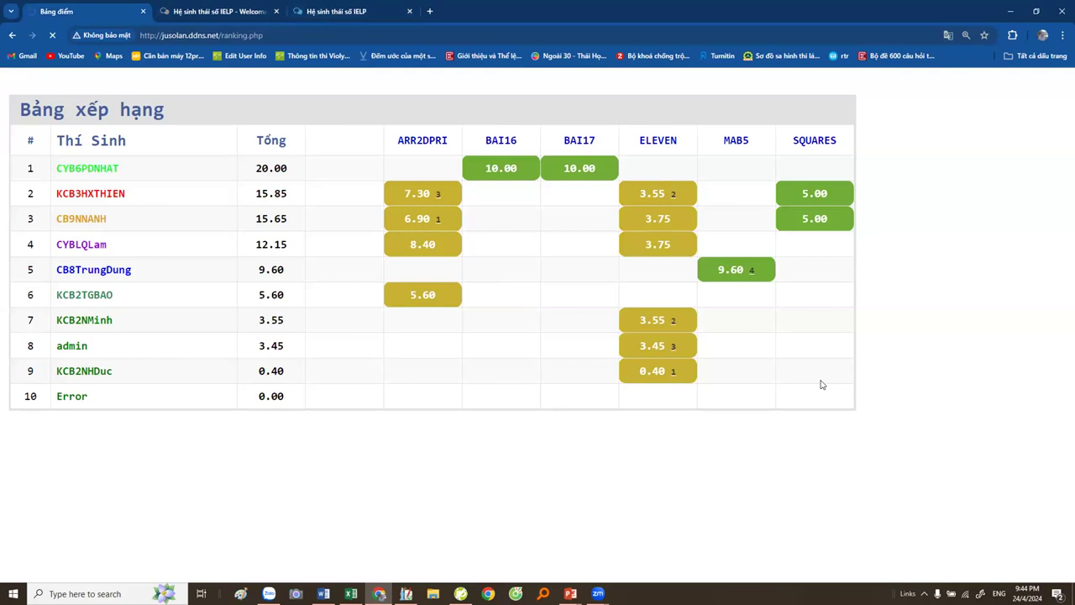
Step: Reopen the Inactive users list via the users and groups administration overview
{"action": "left_click", "coordinate": [231, 14]}
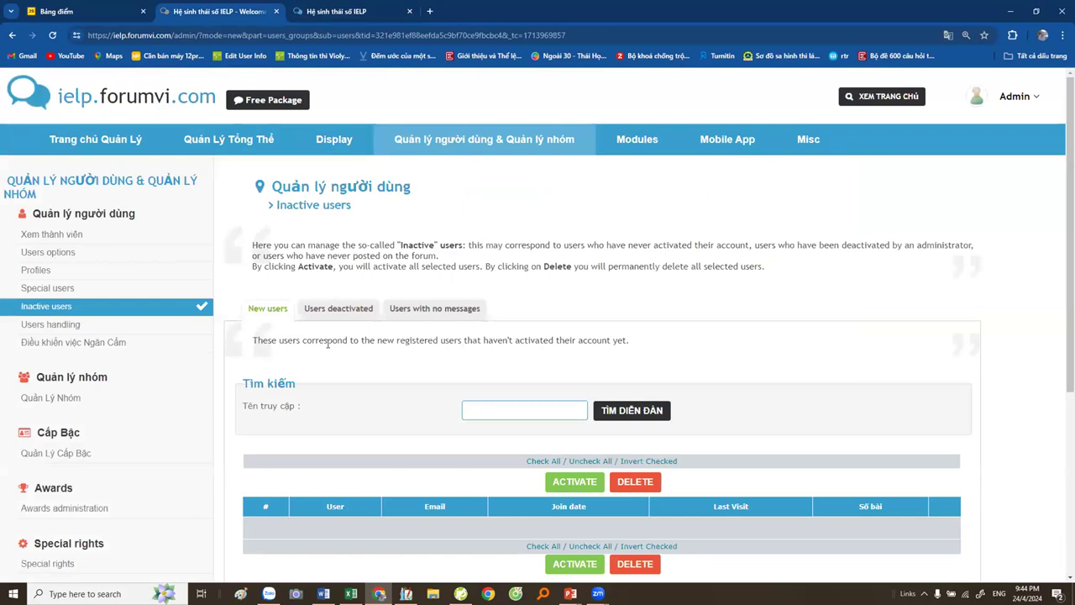
{"action": "left_click", "coordinate": [335, 11]}
{"action": "left_click", "coordinate": [201, 12]}
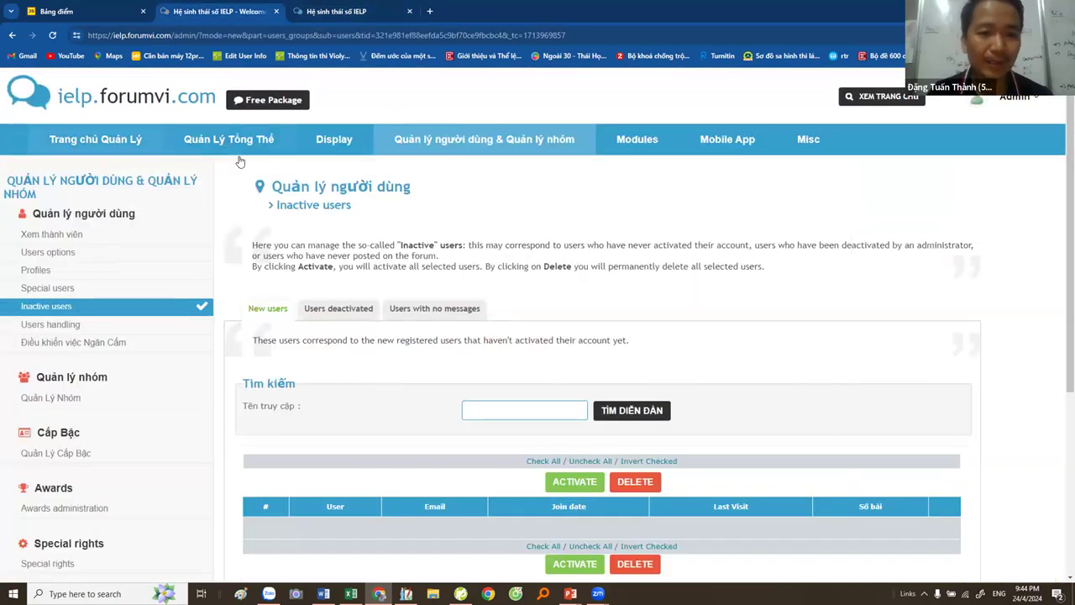
{"action": "left_click", "coordinate": [444, 150]}
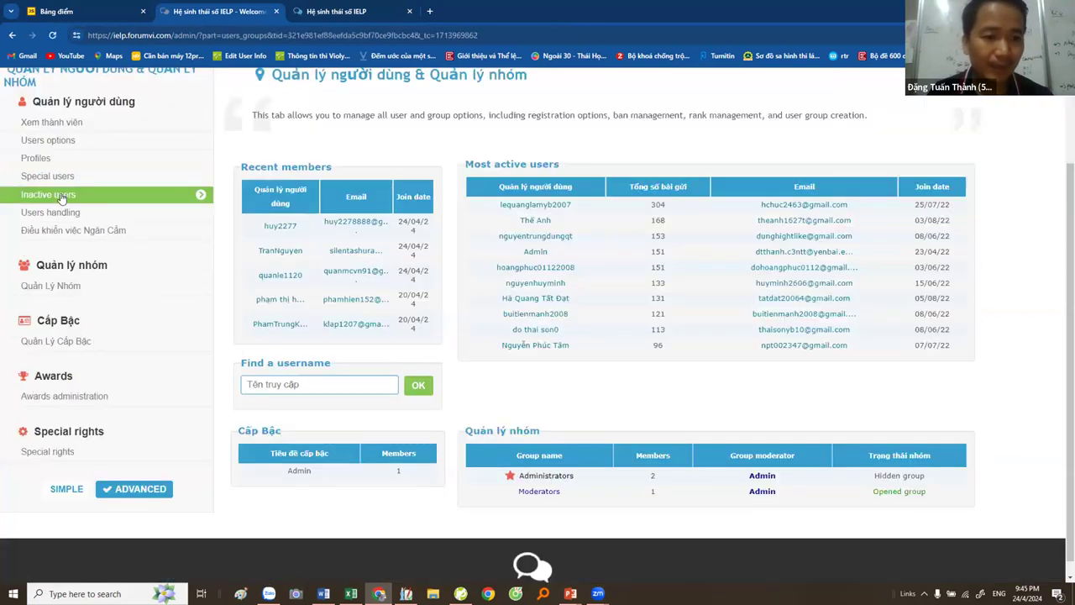
{"action": "left_click", "coordinate": [63, 195]}
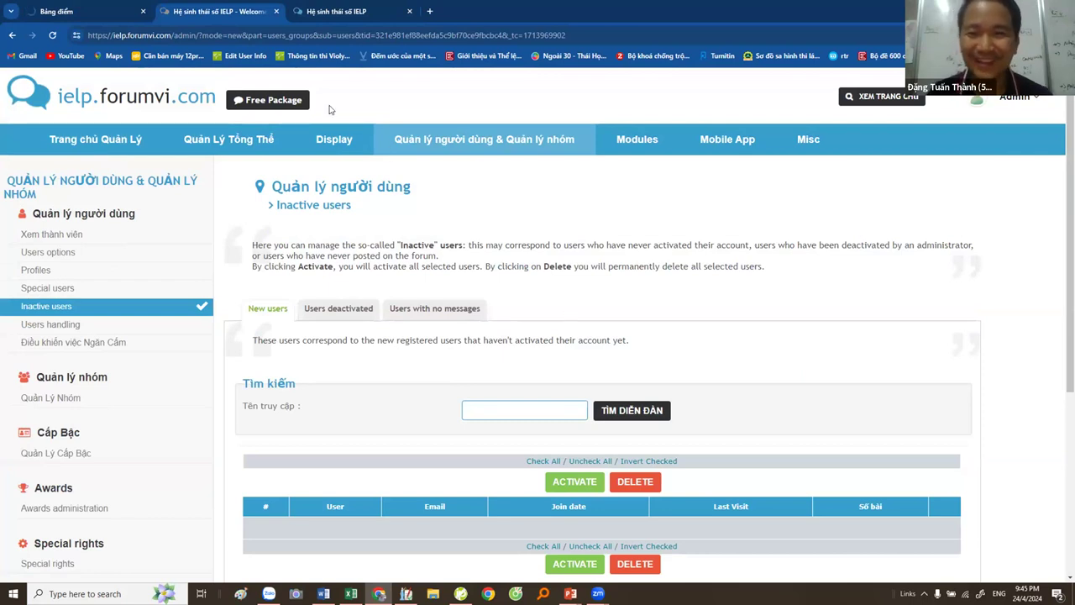
Step: Switch to the forum home page and scroll down to its list of boards
{"action": "key", "text": "ctrl+Tab"}
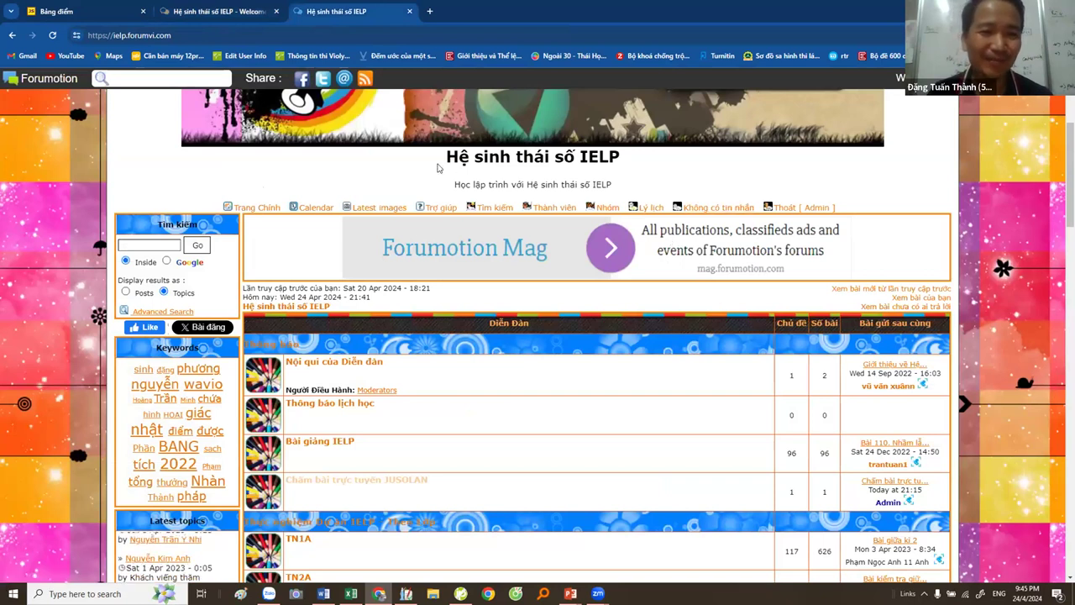
{"action": "left_click", "coordinate": [218, 11]}
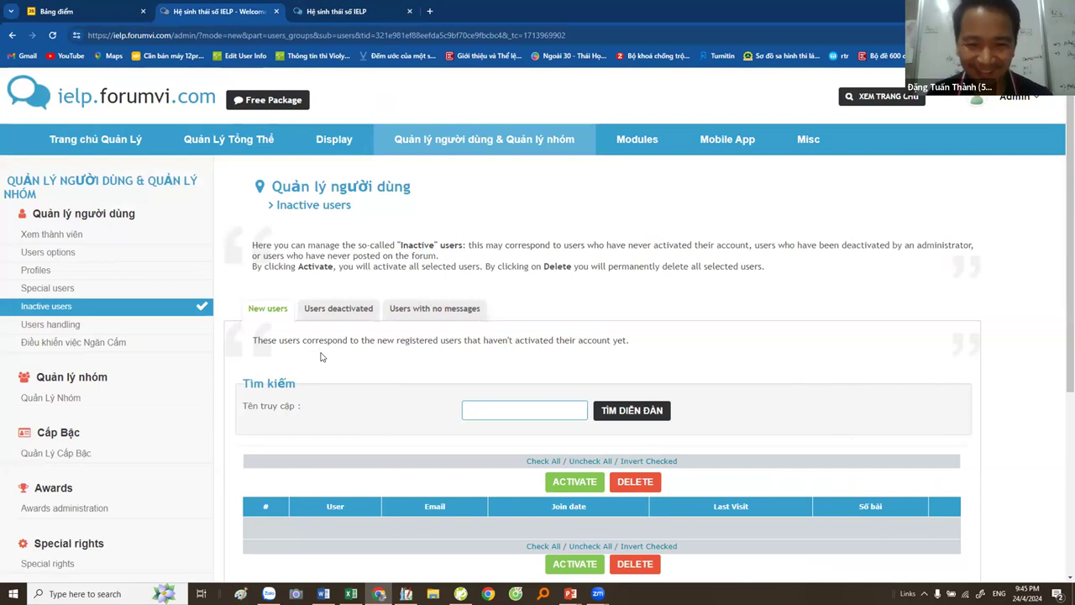
{"action": "scroll", "coordinate": [538, 336], "scroll_direction": "down", "scroll_amount": 3}
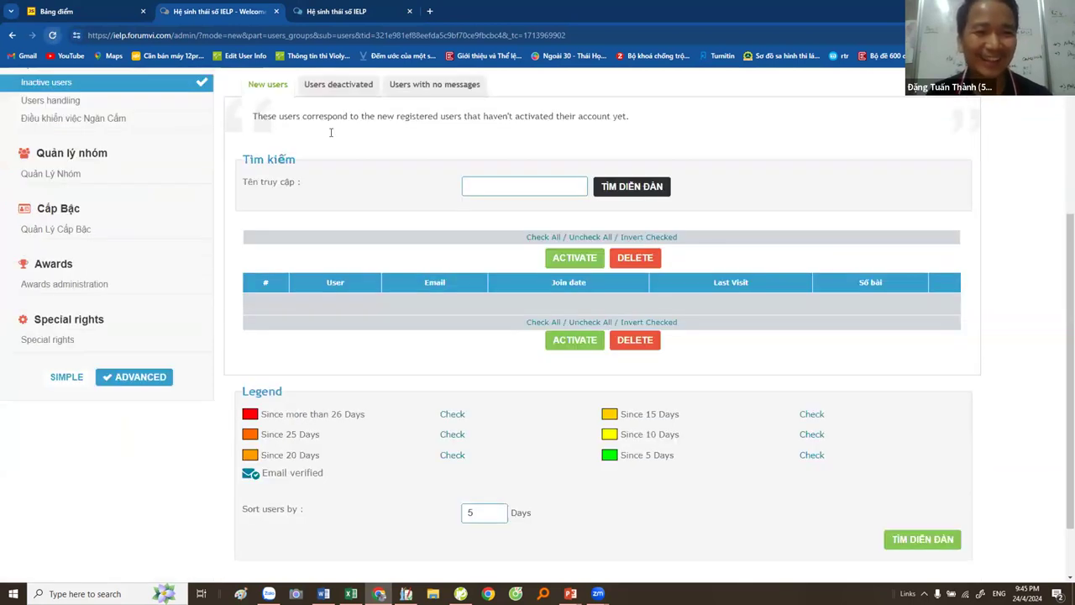
{"action": "scroll", "coordinate": [362, 168], "scroll_direction": "up", "scroll_amount": 1}
{"action": "scroll", "coordinate": [414, 321], "scroll_direction": "up", "scroll_amount": 2}
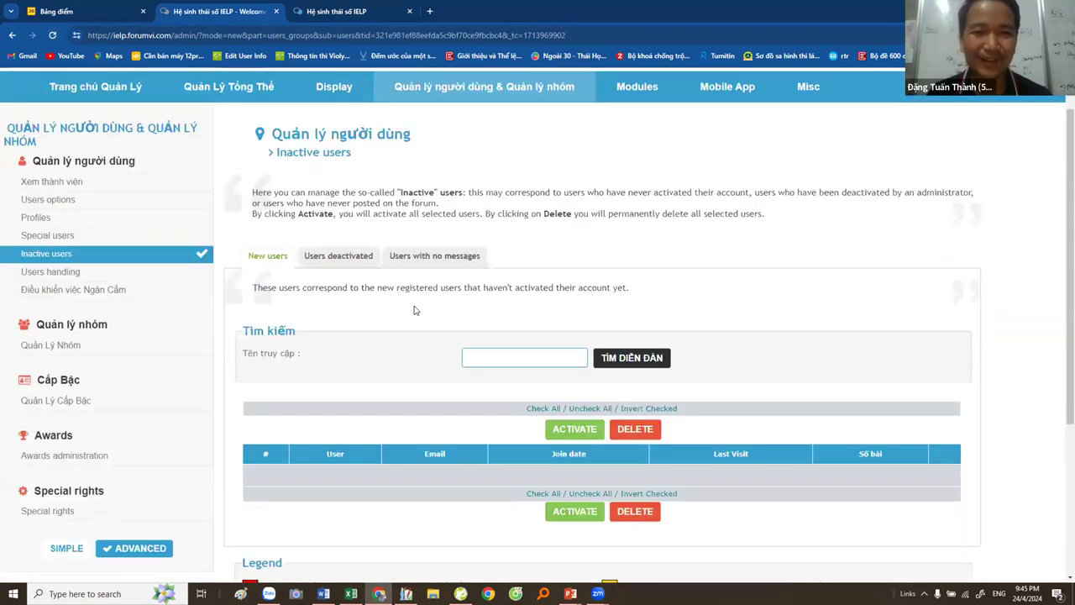
{"action": "left_click", "coordinate": [295, 12]}
{"action": "left_click", "coordinate": [233, 12]}
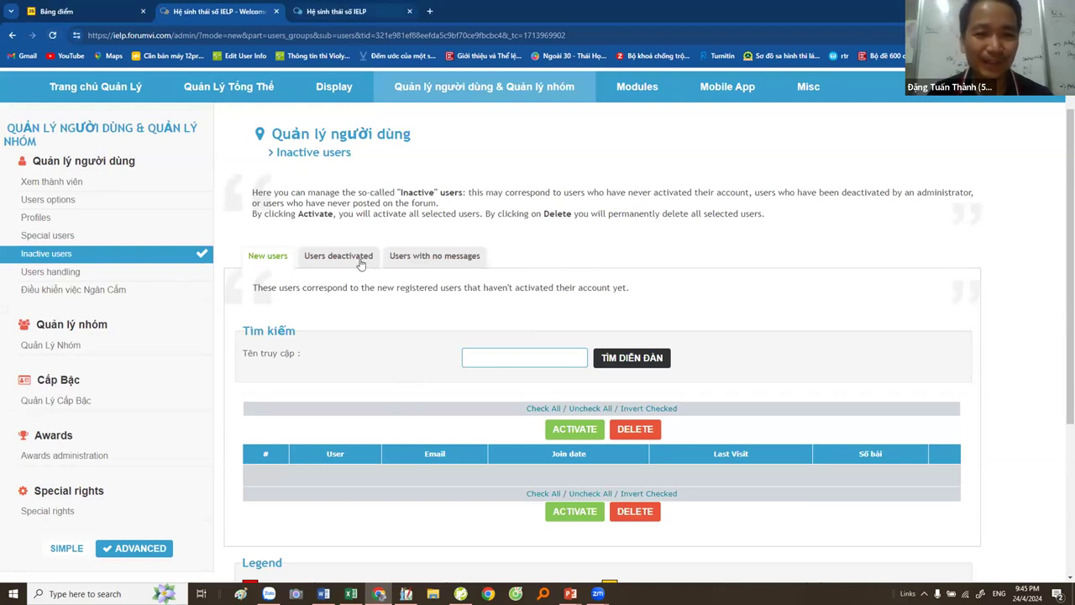
{"action": "key", "text": "ctrl+Tab"}
{"action": "scroll", "coordinate": [336, 261], "scroll_direction": "down", "scroll_amount": 3}
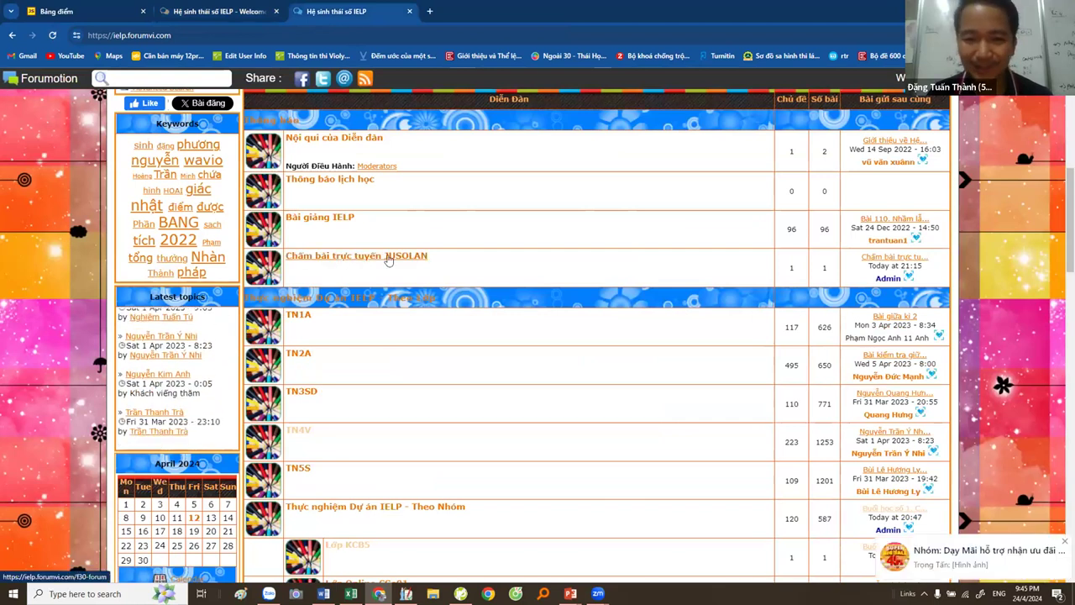
Step: Open the Chấm bài trực tuyến JUSOLAN board and its Jusolan.ddns.net grading topic
{"action": "left_click", "coordinate": [391, 257]}
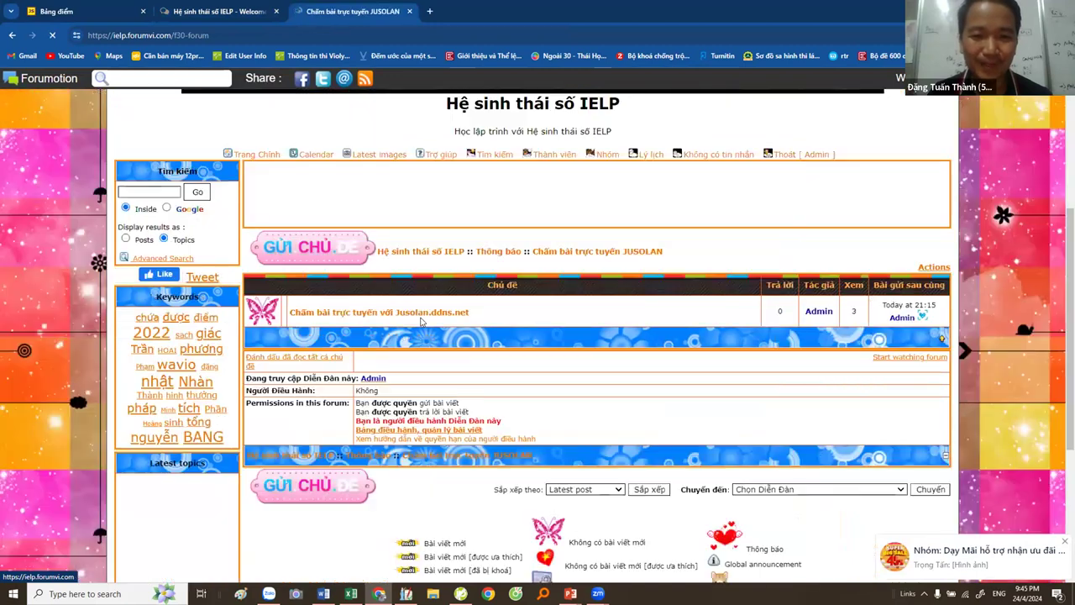
{"action": "scroll", "coordinate": [421, 306], "scroll_direction": "down", "scroll_amount": 2}
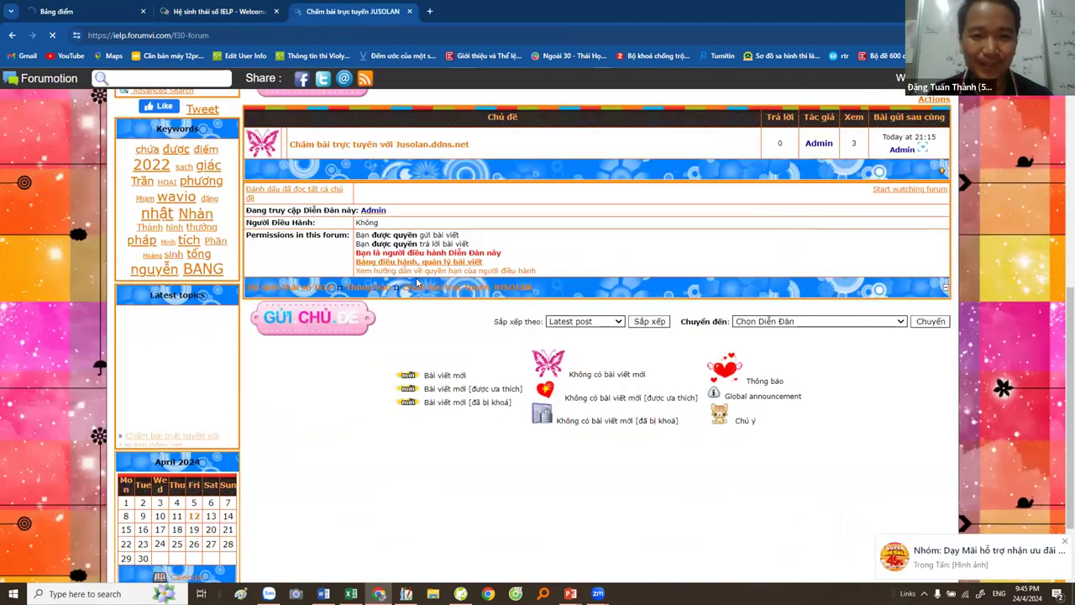
{"action": "left_click", "coordinate": [353, 156]}
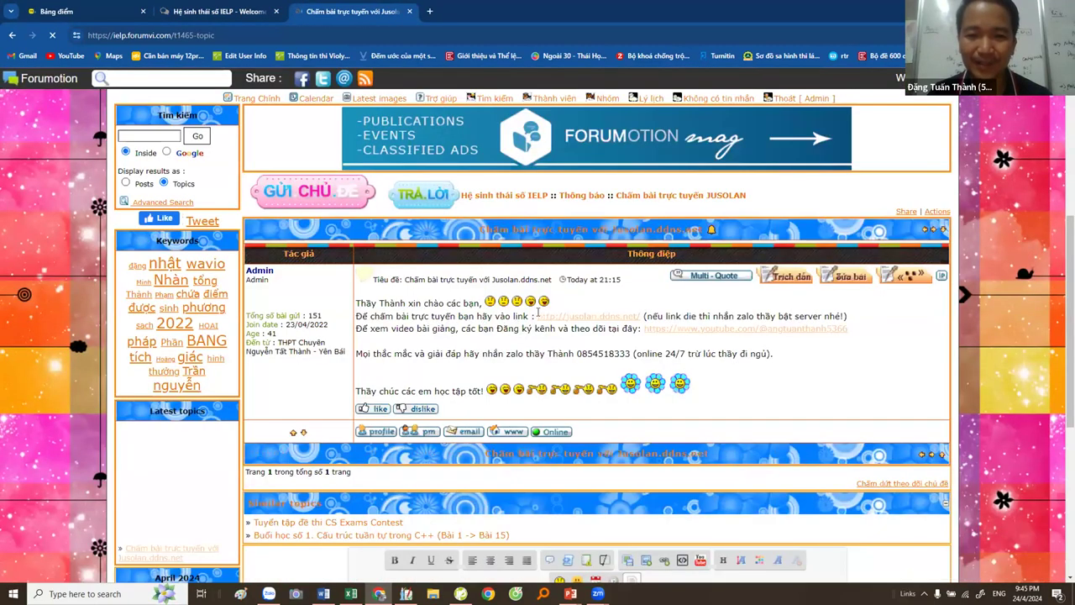
Step: Zoom out and highlight the post's jusolan.ddns.net link, lecture-video sentence and YouTube link
{"action": "left_click_drag", "start_coordinate": [537, 312], "coordinate": [645, 318]}
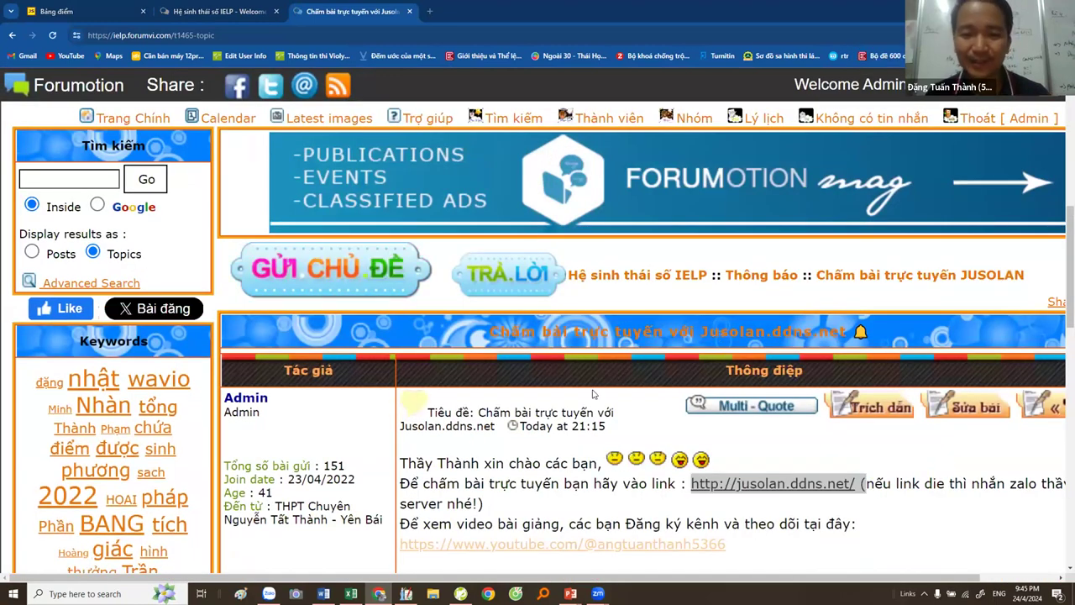
{"action": "scroll", "coordinate": [588, 382], "scroll_direction": "down", "scroll_amount": 2}
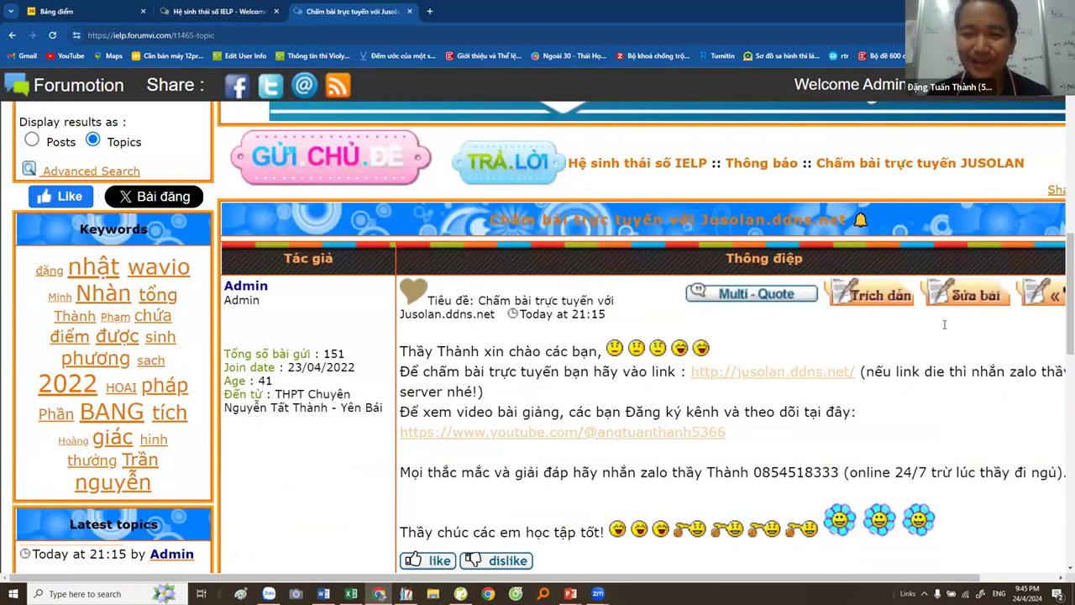
{"action": "key", "text": "ctrl+minus"}
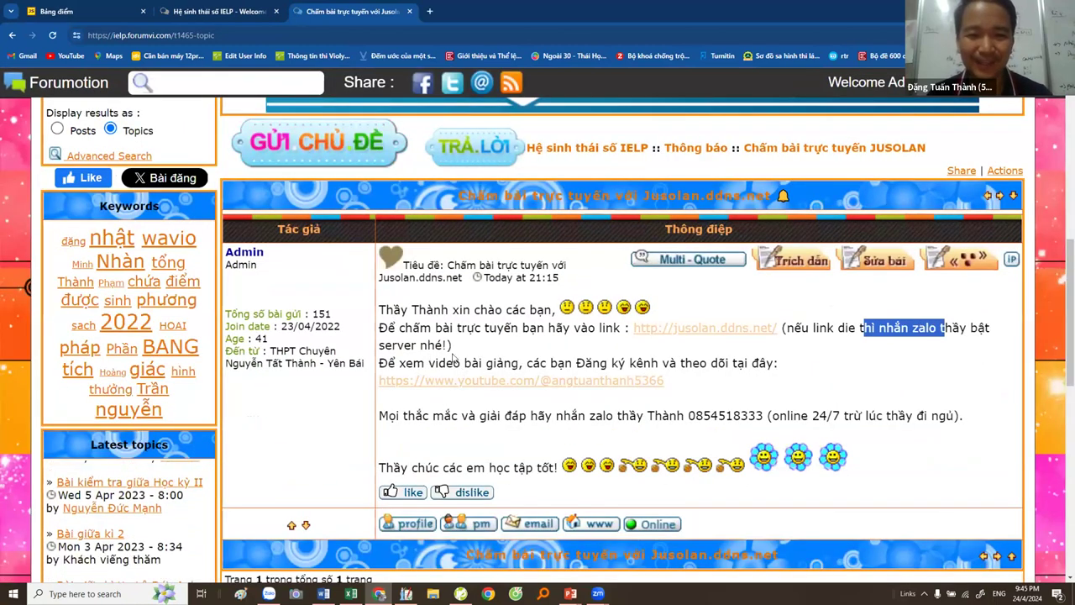
{"action": "left_click_drag", "start_coordinate": [420, 344], "coordinate": [382, 256]}
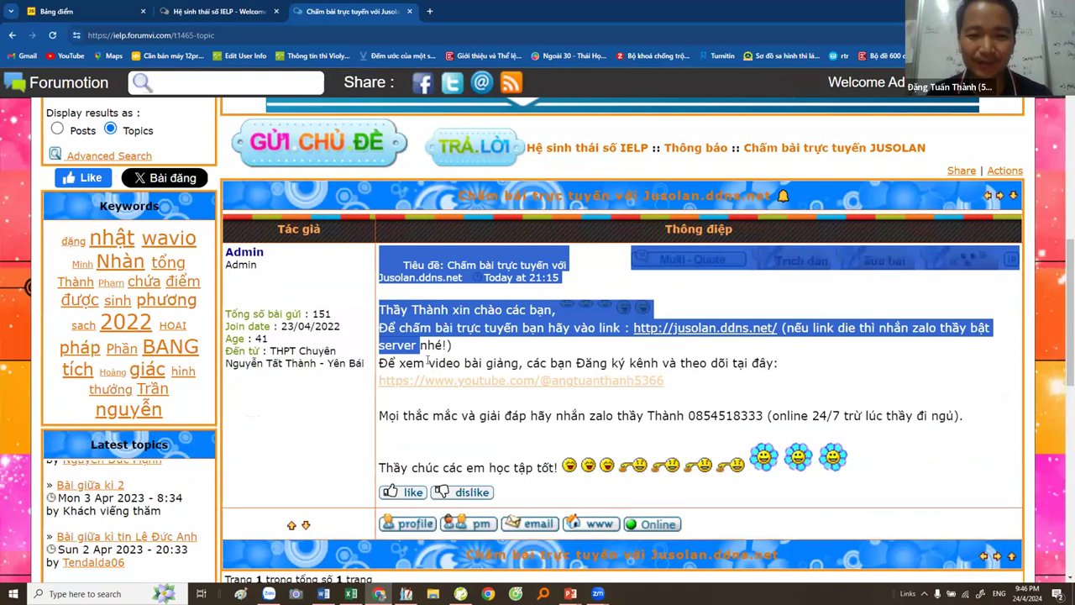
{"action": "left_click_drag", "start_coordinate": [428, 363], "coordinate": [709, 363]}
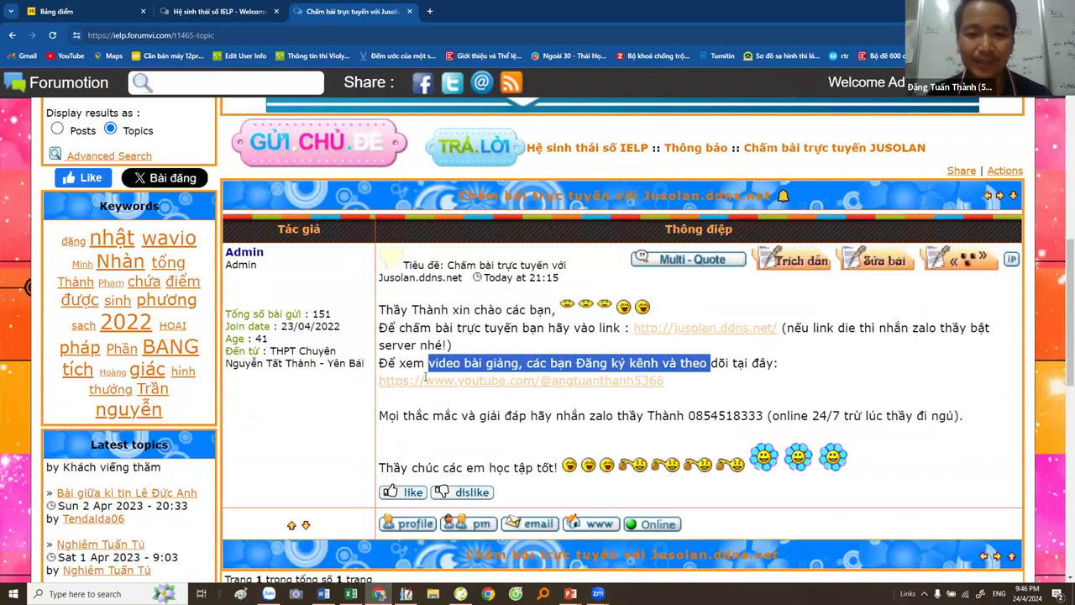
{"action": "left_click_drag", "start_coordinate": [380, 380], "coordinate": [665, 381]}
{"action": "key", "text": "ctrl+t"}
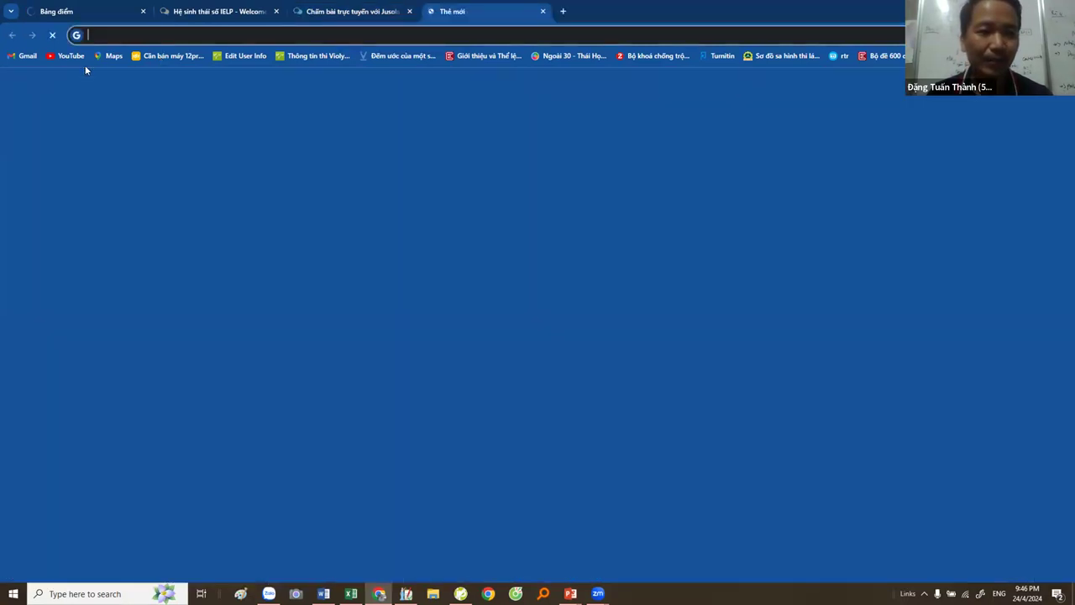
Step: Search YouTube for the teacher's channel and open its Playlists page
{"action": "left_click", "coordinate": [70, 56]}
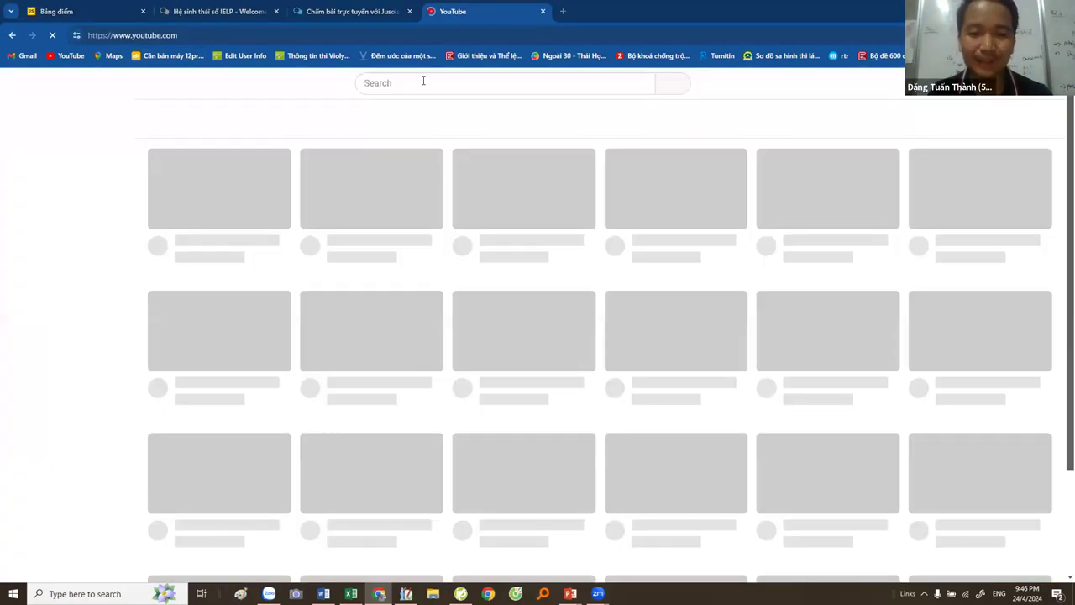
{"action": "left_click", "coordinate": [424, 81]}
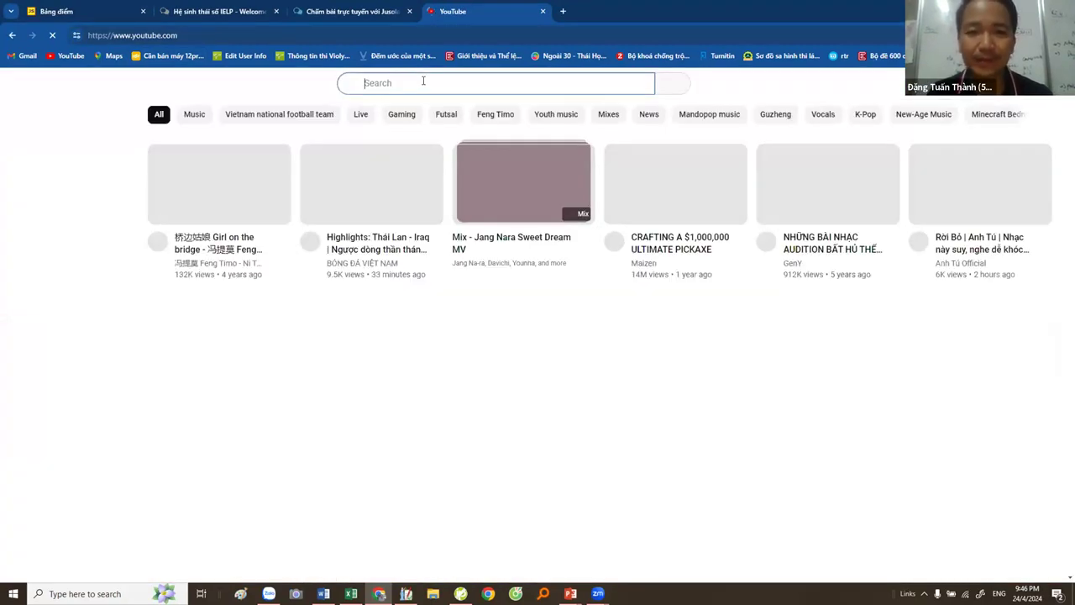
{"action": "type", "text": "dang tuan thanh"}
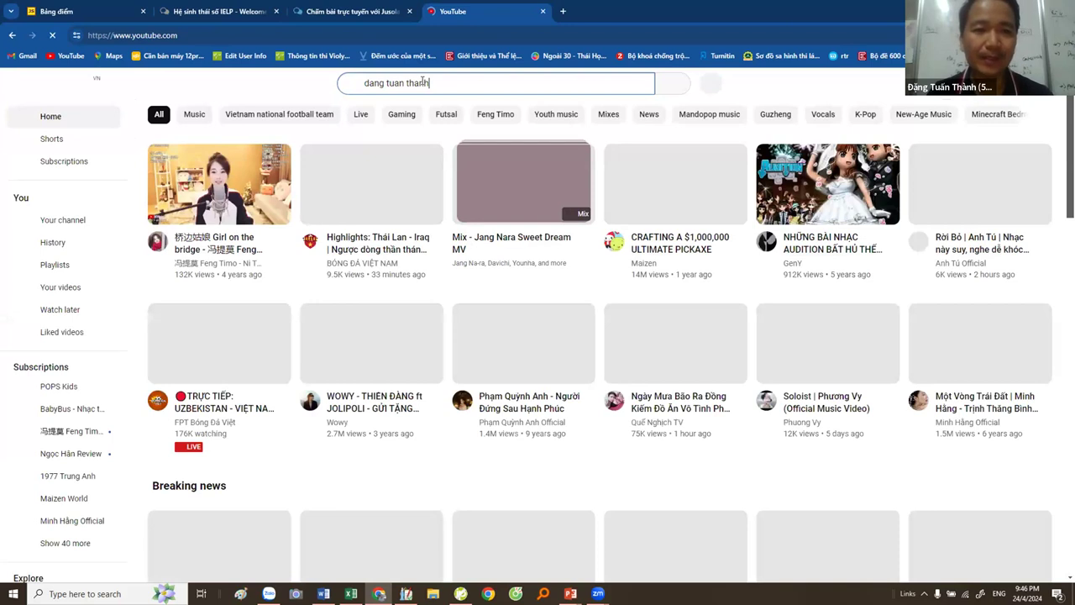
{"action": "key", "text": "Return"}
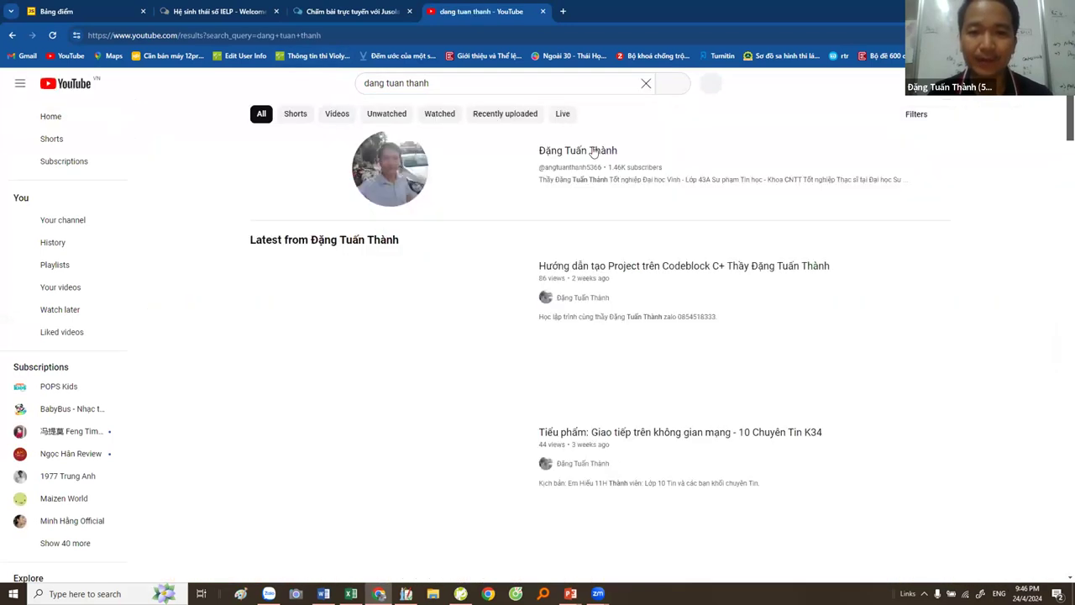
{"action": "left_click", "coordinate": [588, 147]}
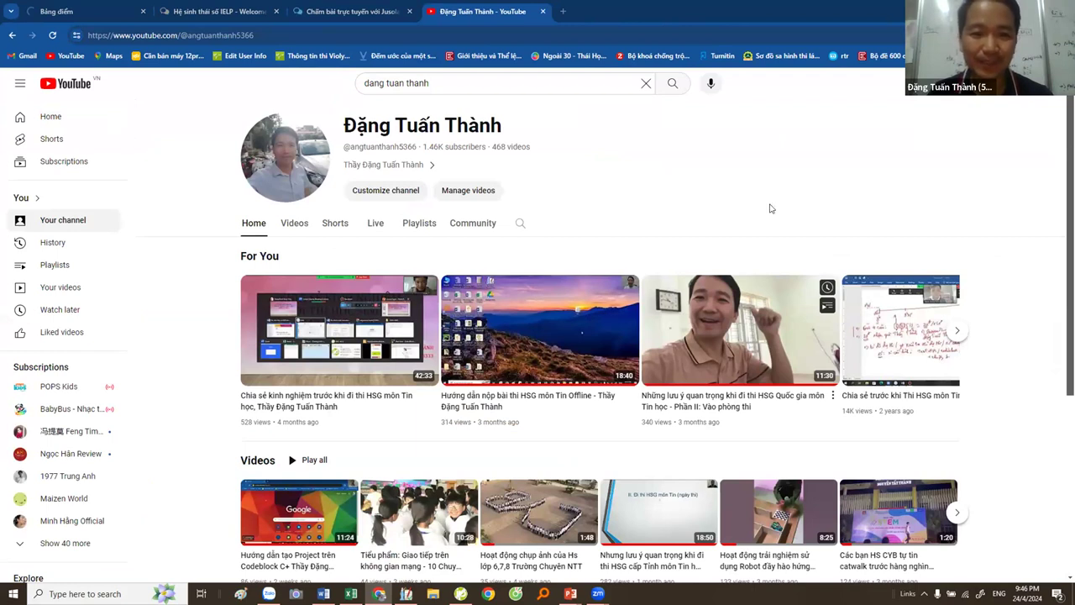
{"action": "left_click", "coordinate": [419, 223]}
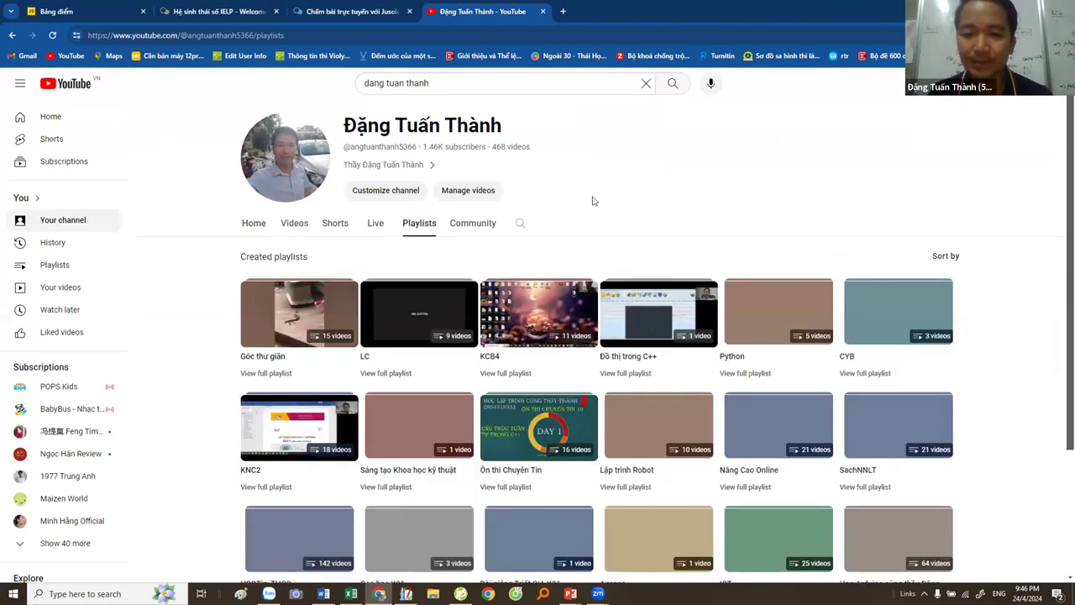
{"action": "scroll", "coordinate": [567, 210], "scroll_direction": "down", "scroll_amount": 2}
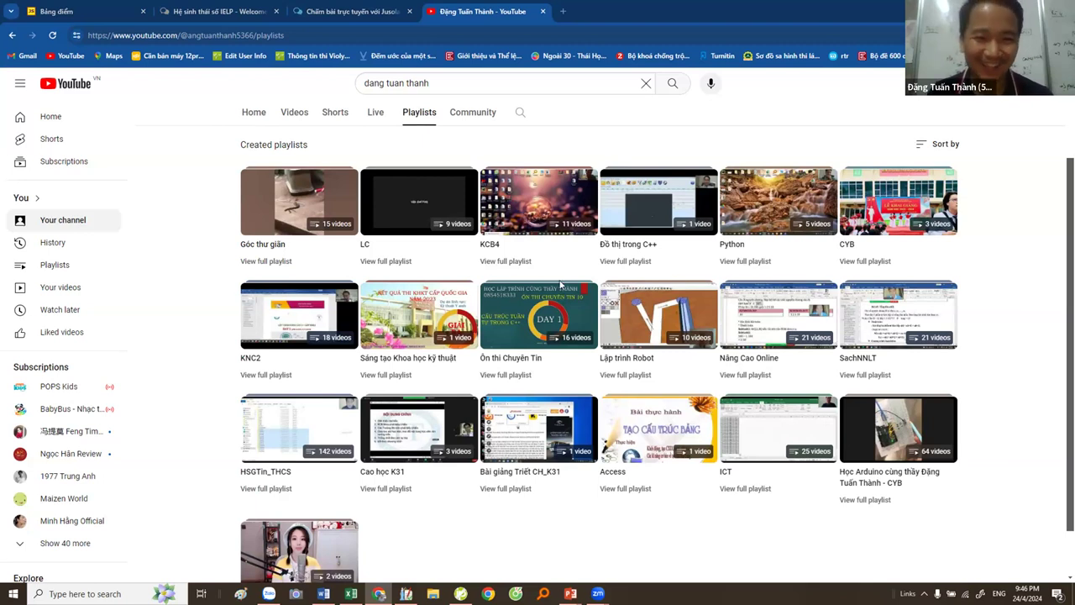
{"action": "key", "text": "alt+Tab"}
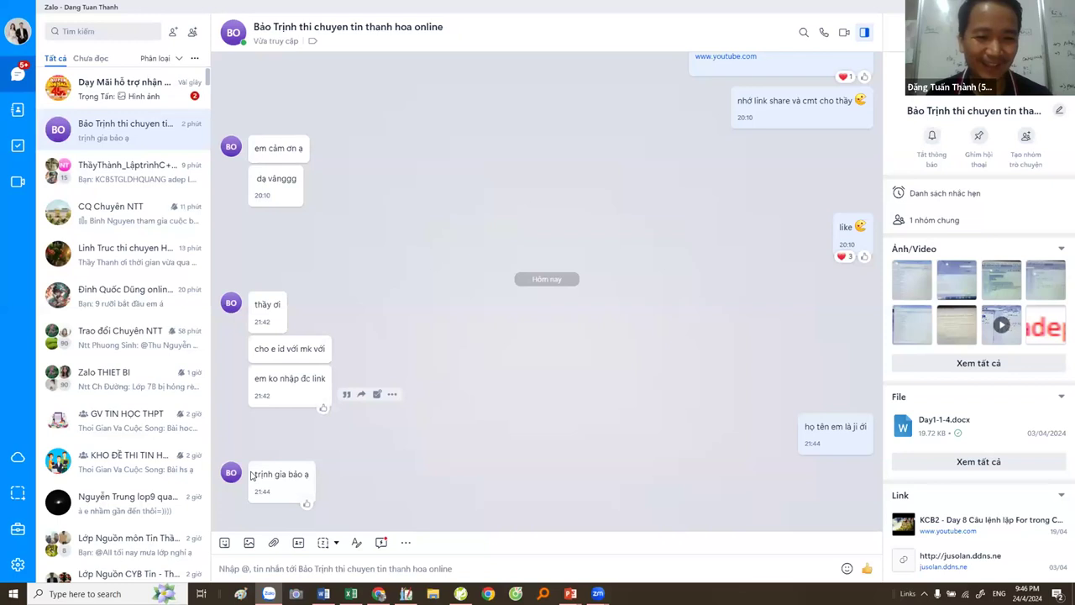
Step: Copy the student's name from their latest Zalo message, then bring up the Themis grading window
{"action": "left_click_drag", "start_coordinate": [251, 474], "coordinate": [304, 475]}
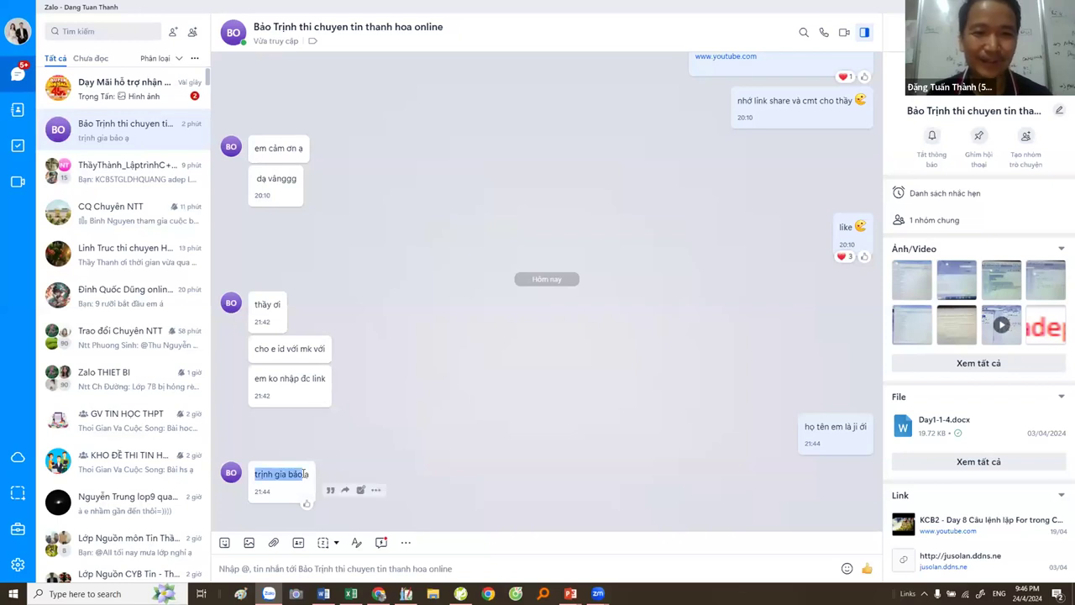
{"action": "right_click", "coordinate": [311, 287]}
{"action": "key", "text": "Escape"}
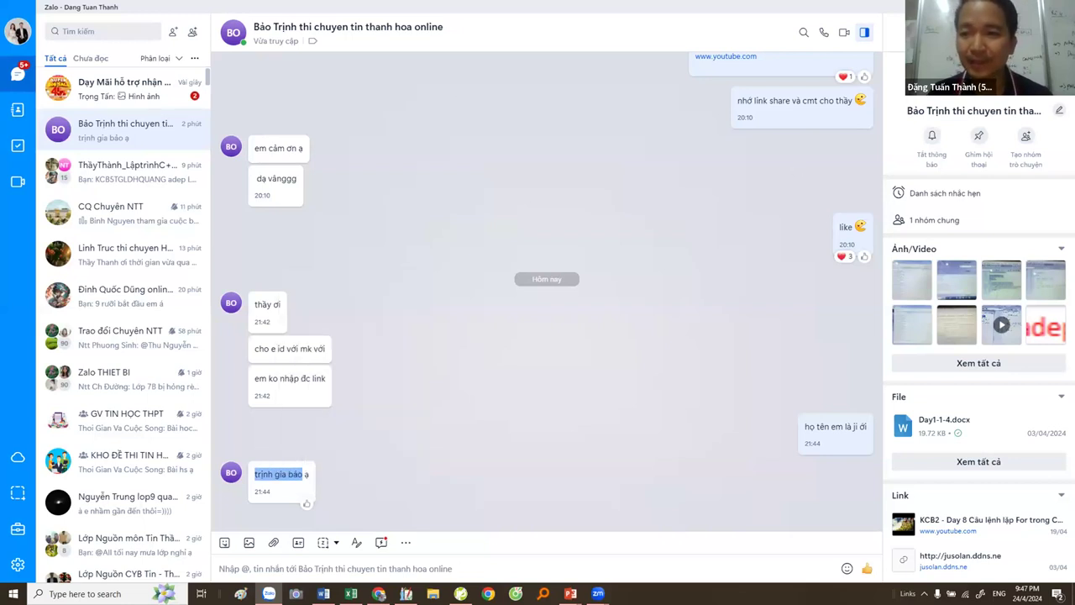
{"action": "key", "text": "alt+Tab"}
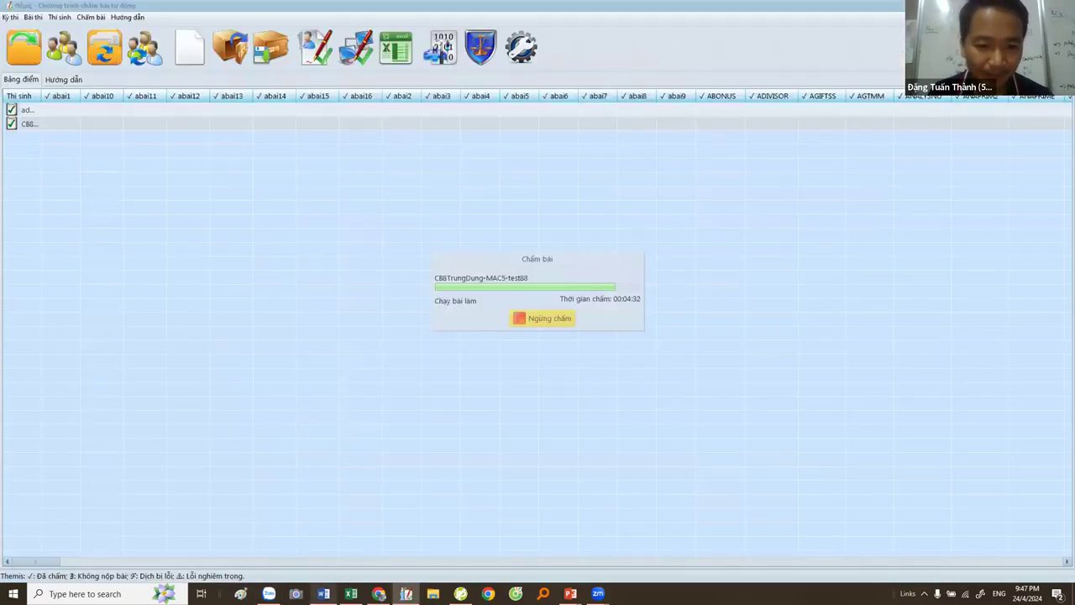
Step: Enter the student's full name, properly capitalised, in cell D185 of account.xml
{"action": "key", "text": "alt+Tab"}
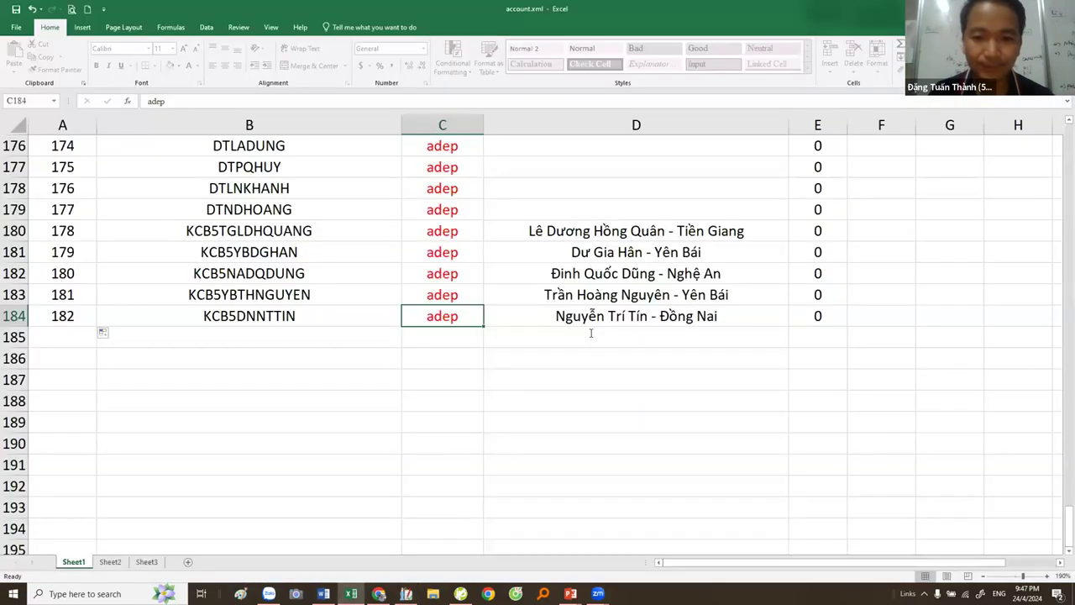
{"action": "left_click", "coordinate": [591, 332]}
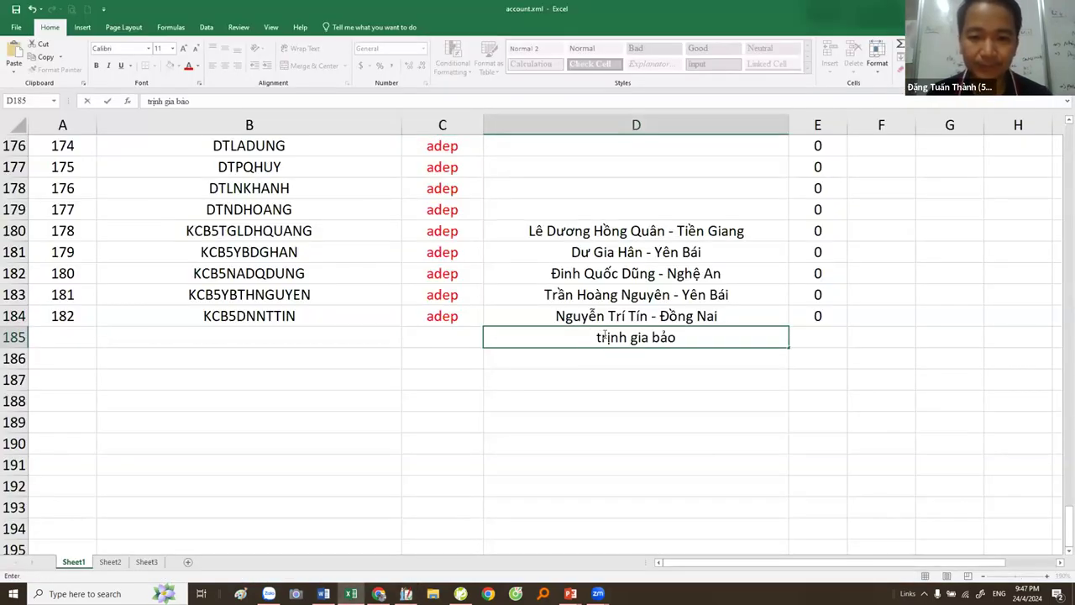
{"action": "left_click", "coordinate": [600, 337]}
{"action": "key", "text": "BackSpace"}
{"action": "type", "text": "T"}
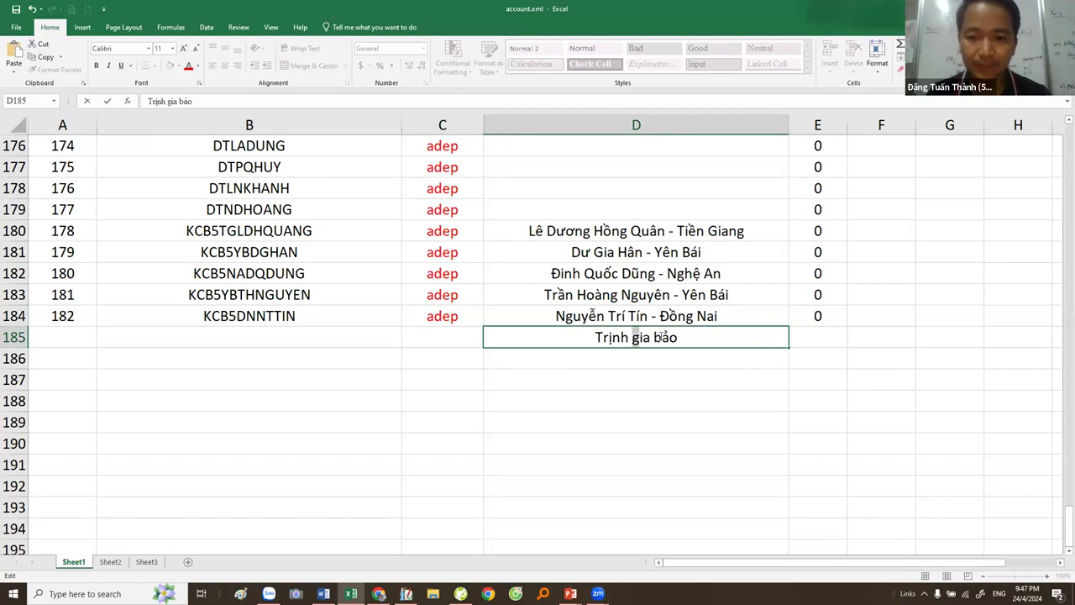
{"action": "left_click", "coordinate": [835, 330]}
Step: Fill the 0 down into E185 and the shared password down into C185
{"action": "left_click_drag", "start_coordinate": [842, 324], "coordinate": [842, 336]}
{"action": "key", "text": "ctrl+d"}
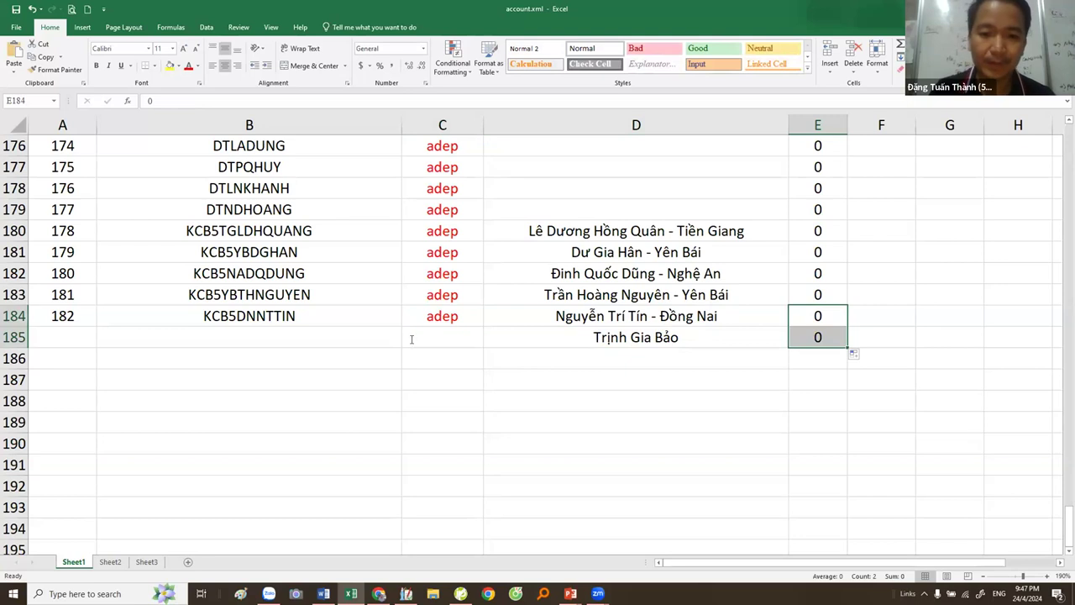
{"action": "left_click", "coordinate": [412, 339]}
{"action": "key", "text": "ctrl+d"}
{"action": "key", "text": "Return"}
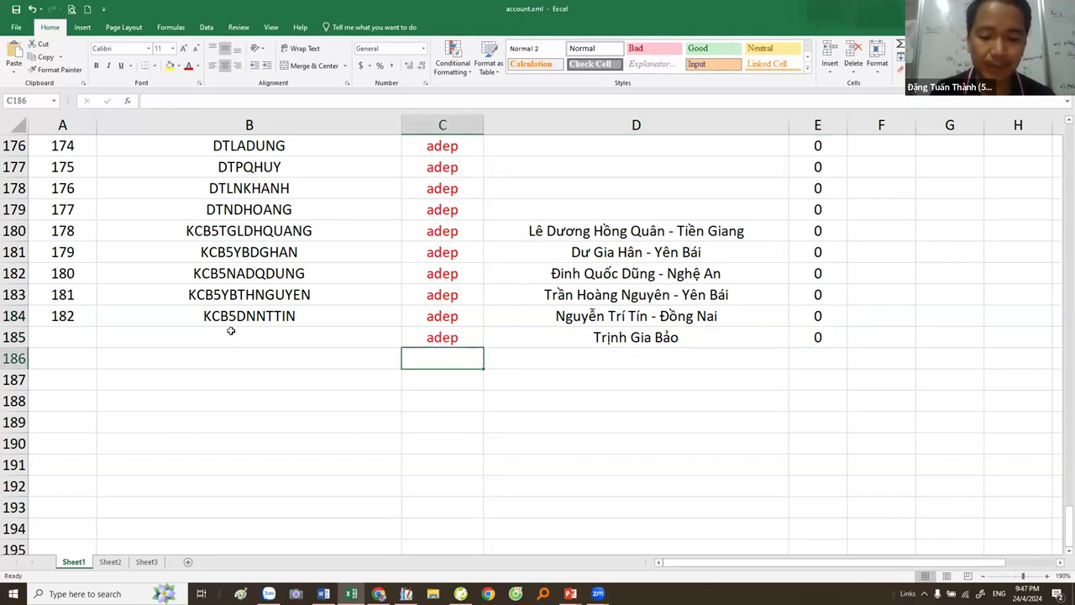
Step: Type the KCB5-prefixed account id in B185 and append '- Thanh Hóa' to the name
{"action": "left_click", "coordinate": [232, 332]}
{"action": "type", "text": "KCB"}
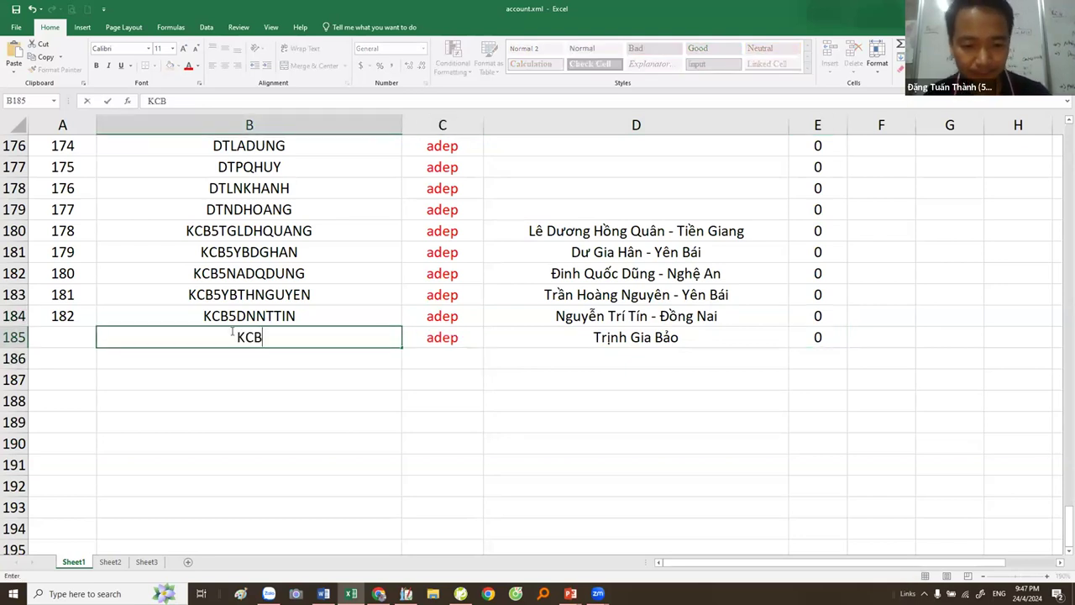
{"action": "type", "text": "5"}
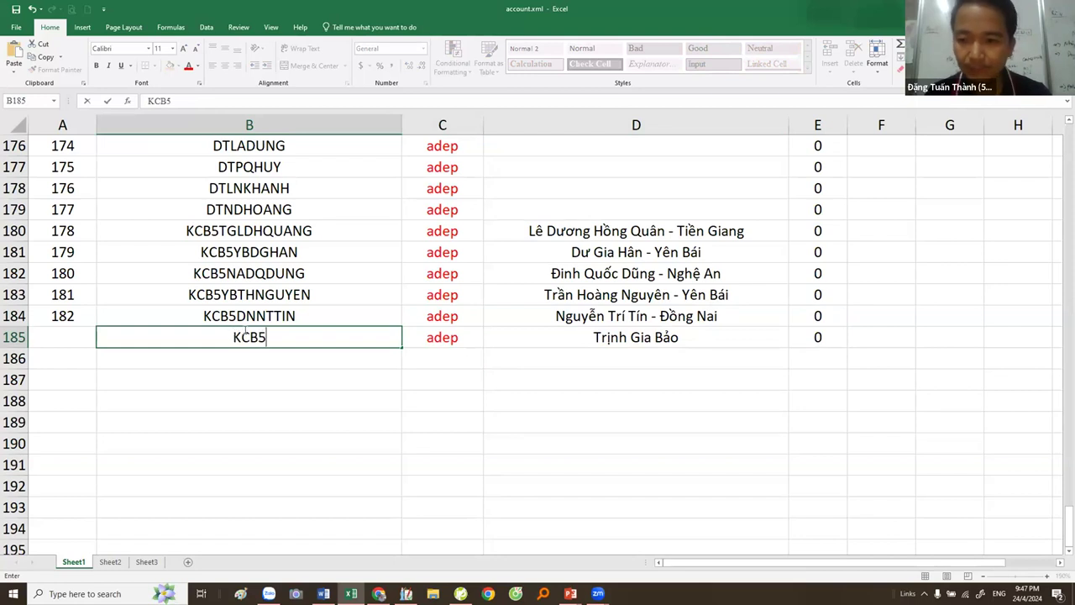
{"action": "double_click", "coordinate": [706, 333]}
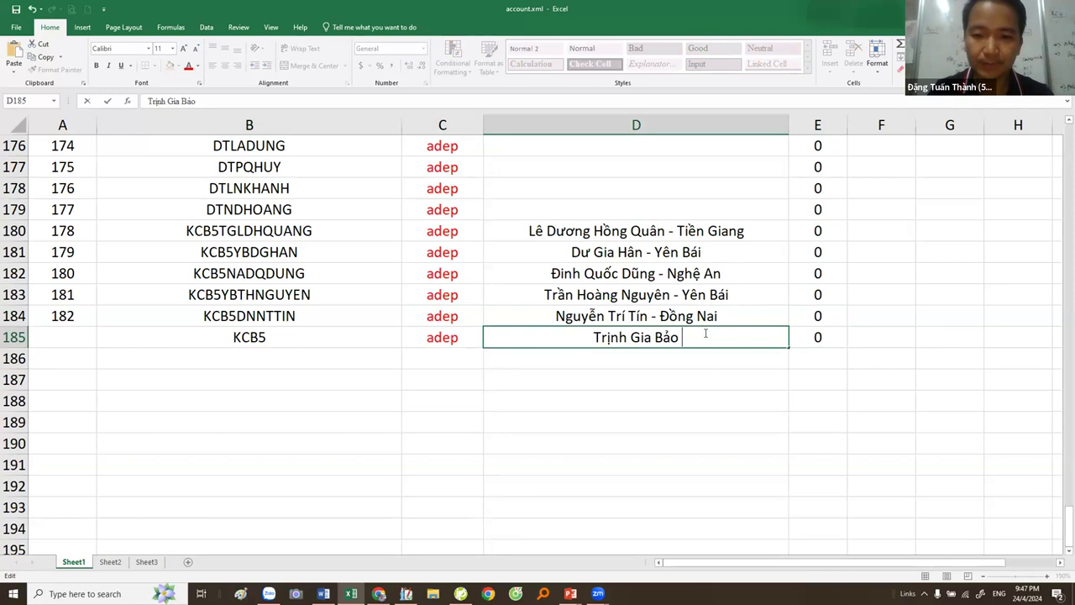
{"action": "type", "text": "- Thanh Hóa"}
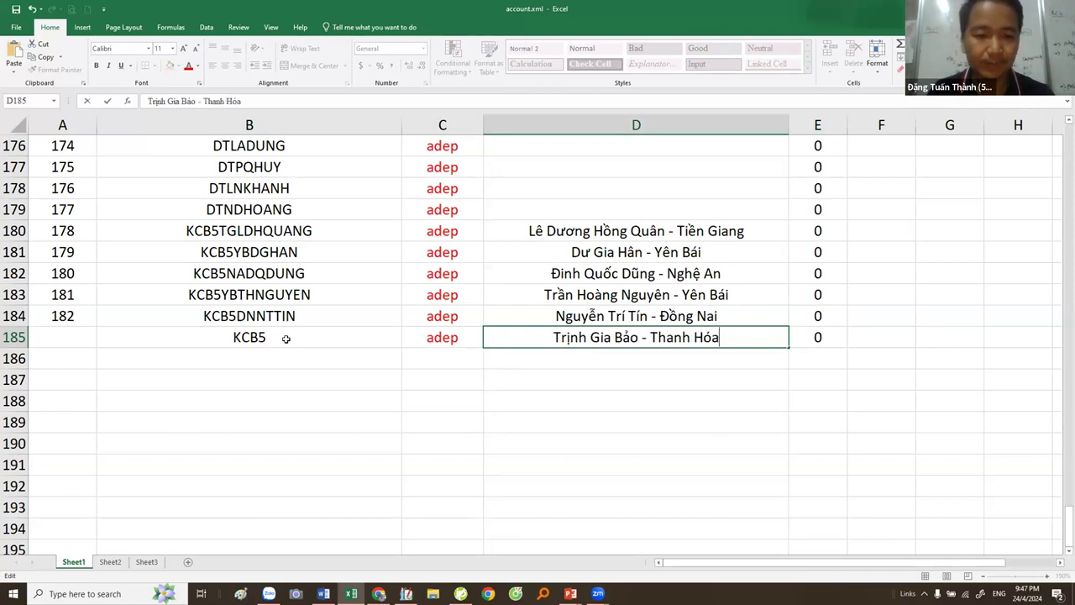
{"action": "left_click", "coordinate": [298, 338]}
{"action": "double_click", "coordinate": [298, 337]}
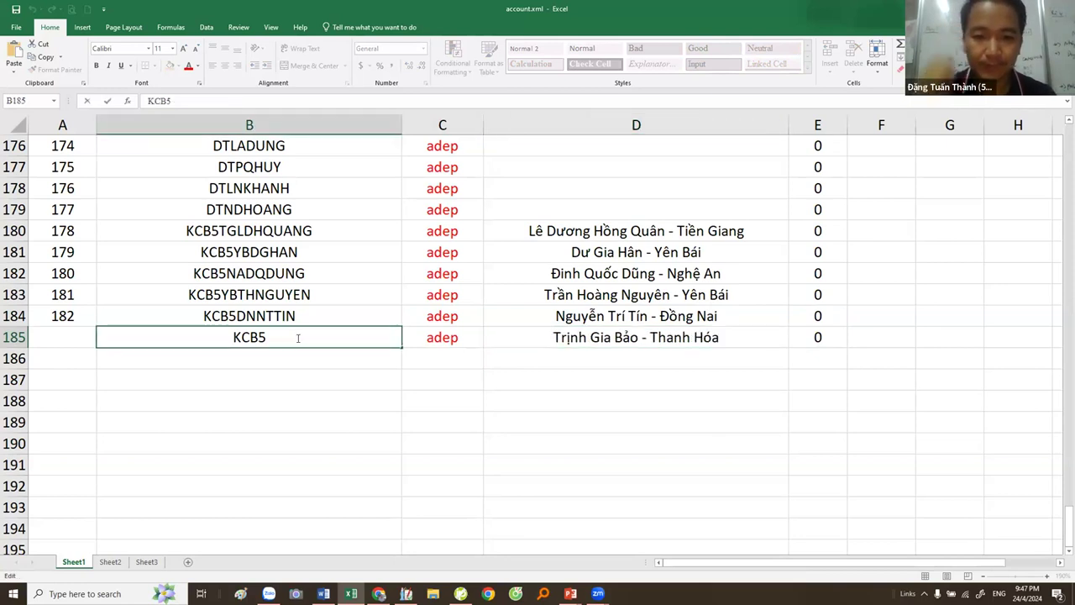
{"action": "type", "text": "t"}
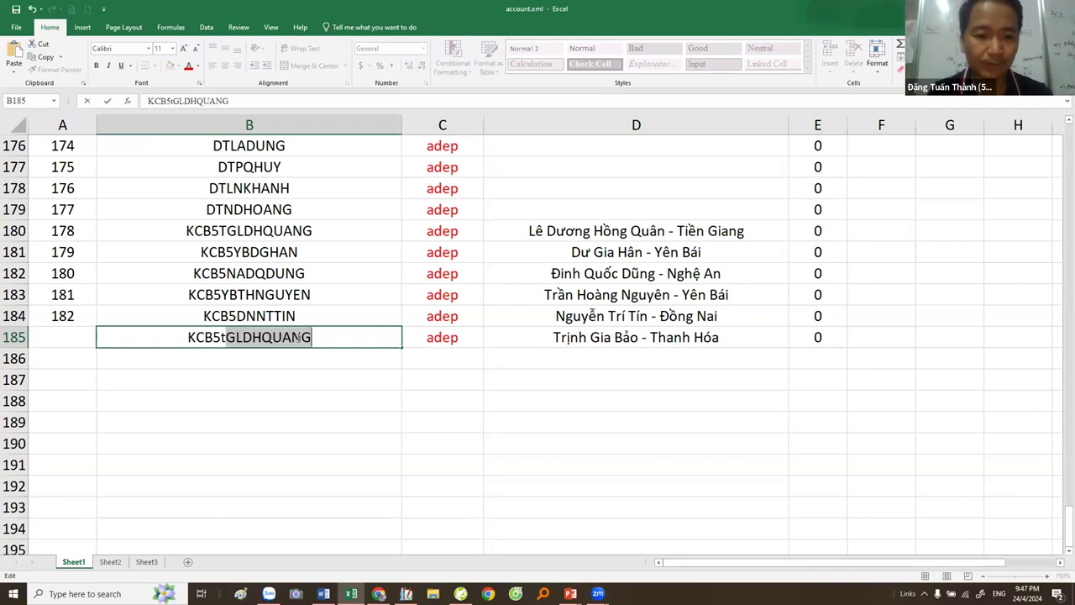
{"action": "key", "text": "BackSpace"}
{"action": "key", "text": "BackSpace"}
{"action": "type", "text": "TG"}
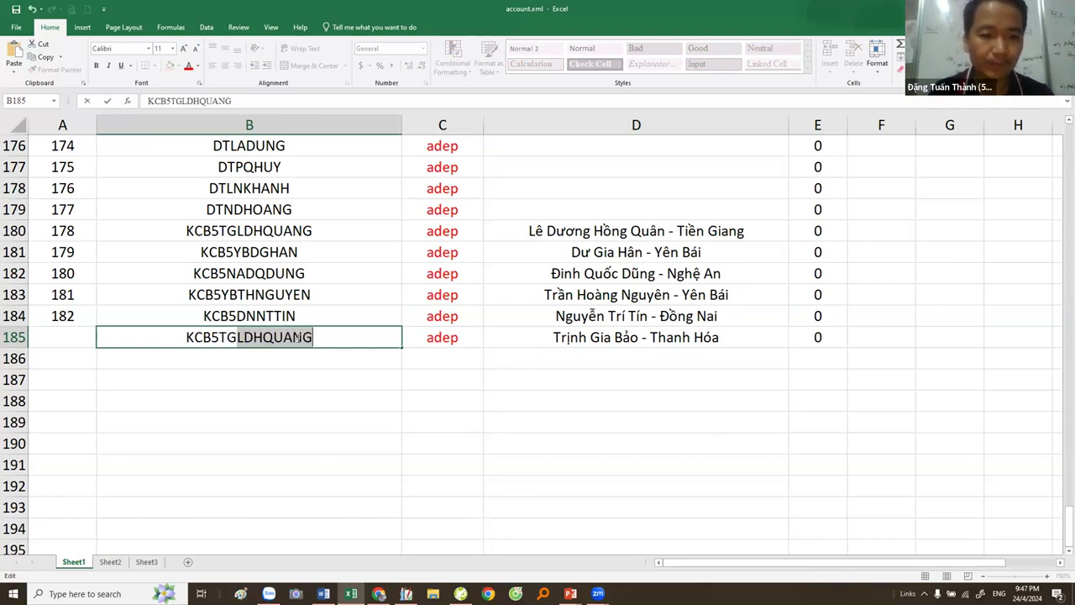
{"action": "key", "text": "BackSpace"}
{"action": "key", "text": "BackSpace"}
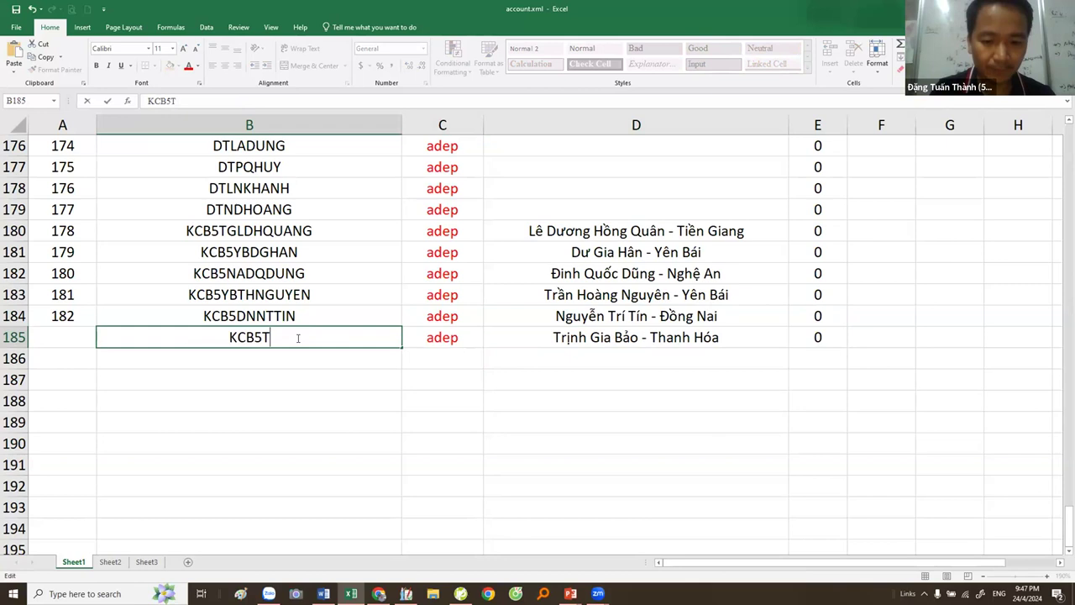
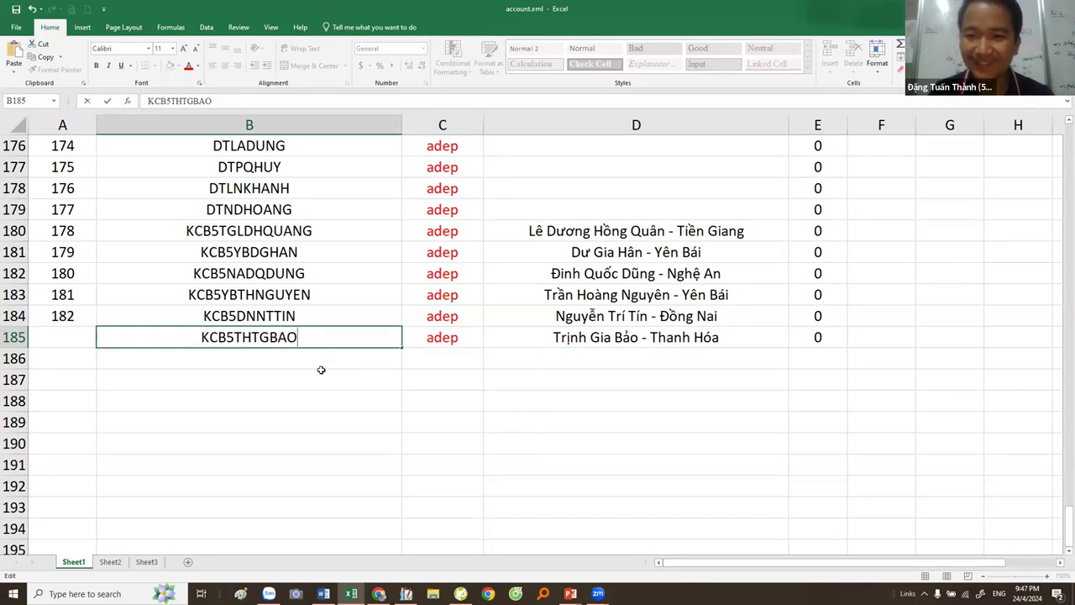
{"action": "key", "text": "Return"}
Step: Number the new row 183 and copy its account id and password cells B185:C185
{"action": "key", "text": "Up"}
{"action": "left_click_drag", "start_coordinate": [63, 294], "coordinate": [92, 343]}
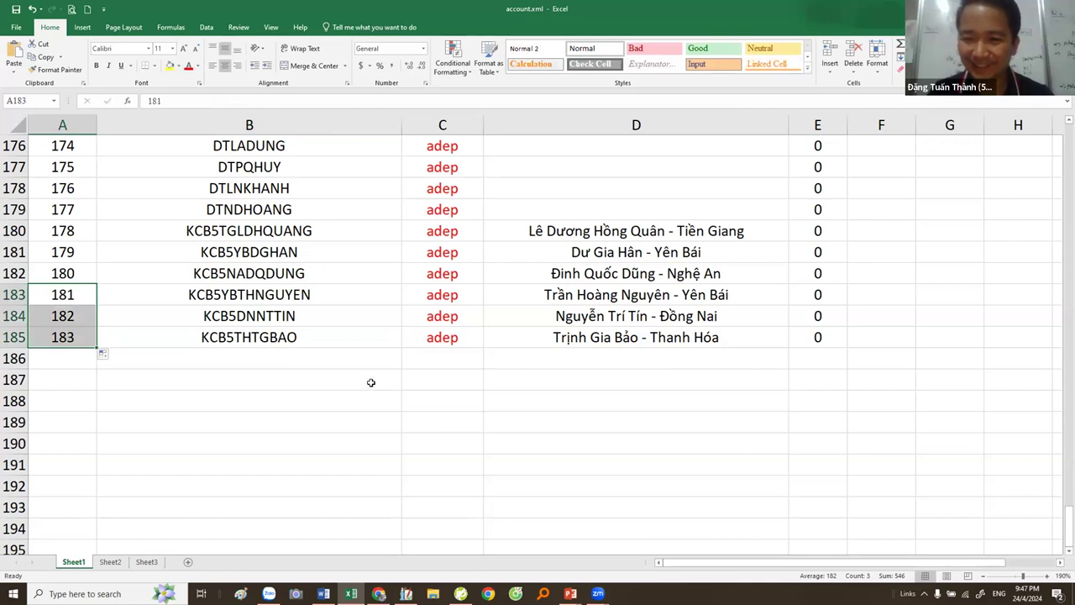
{"action": "left_click", "coordinate": [372, 379]}
{"action": "left_click_drag", "start_coordinate": [252, 338], "coordinate": [513, 339]}
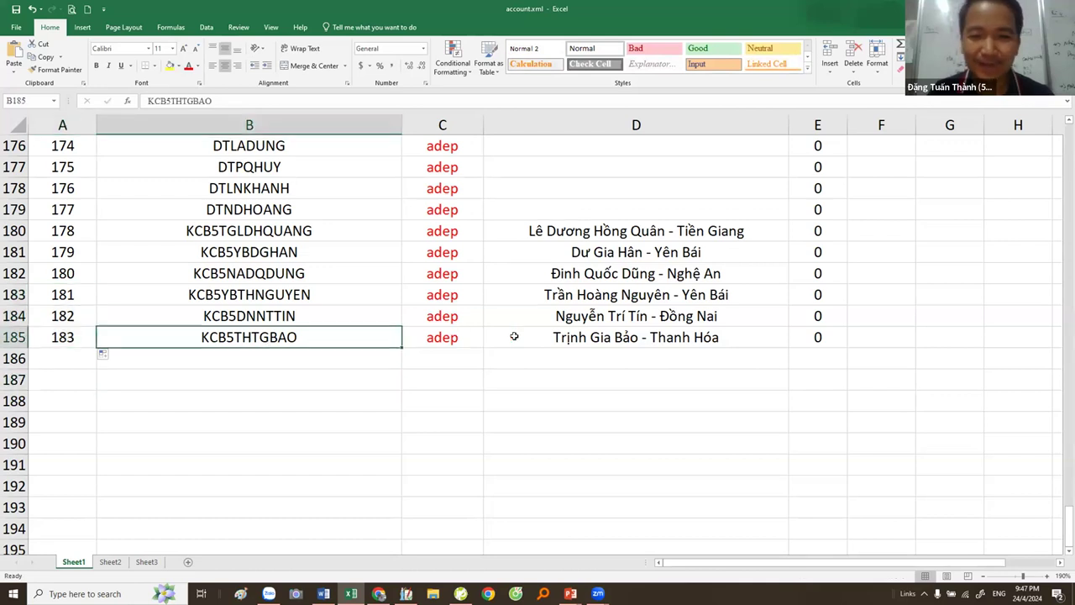
{"action": "left_click", "coordinate": [574, 375]}
{"action": "left_click_drag", "start_coordinate": [252, 337], "coordinate": [424, 339]}
{"action": "key", "text": "ctrl+c"}
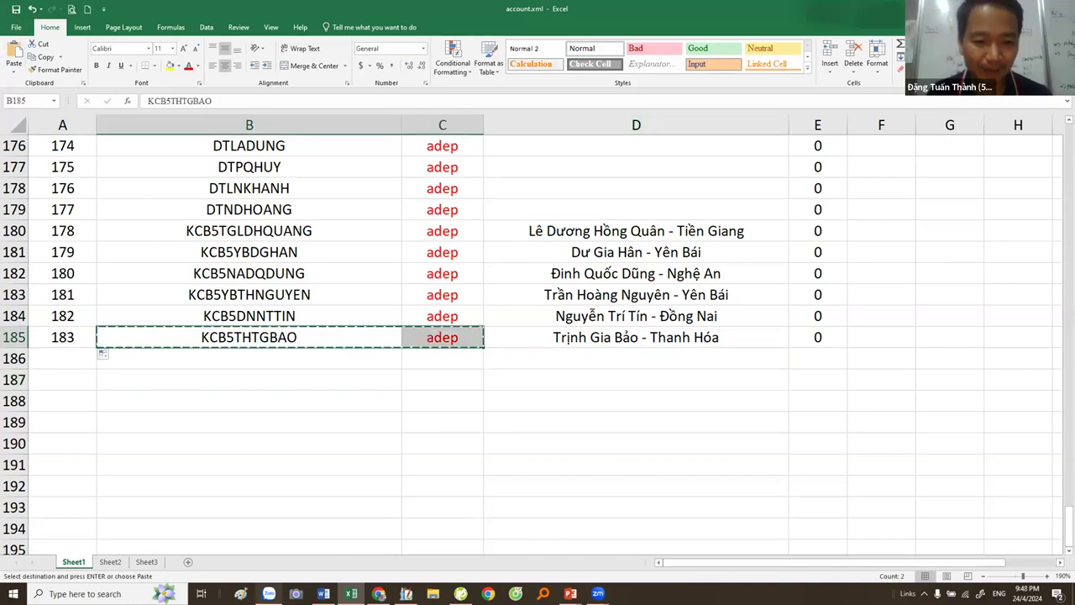
Step: Paste the new account login and password into the student's Zalo chat and send them as text
{"action": "left_click", "coordinate": [269, 593]}
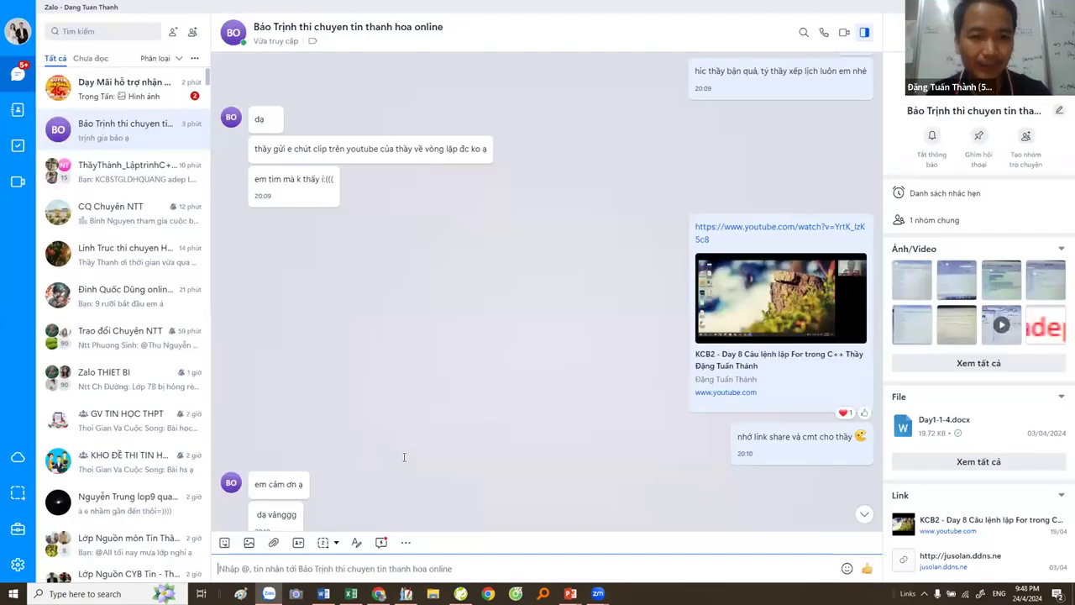
{"action": "left_click", "coordinate": [281, 569]}
{"action": "key", "text": "ctrl+v"}
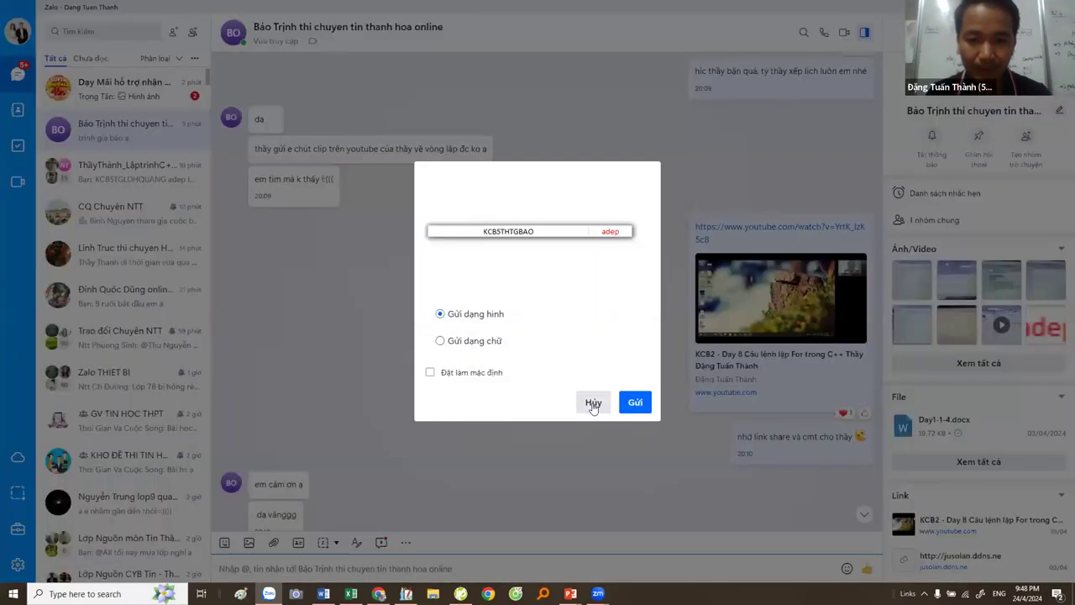
{"action": "left_click", "coordinate": [476, 341]}
{"action": "left_click", "coordinate": [631, 403]}
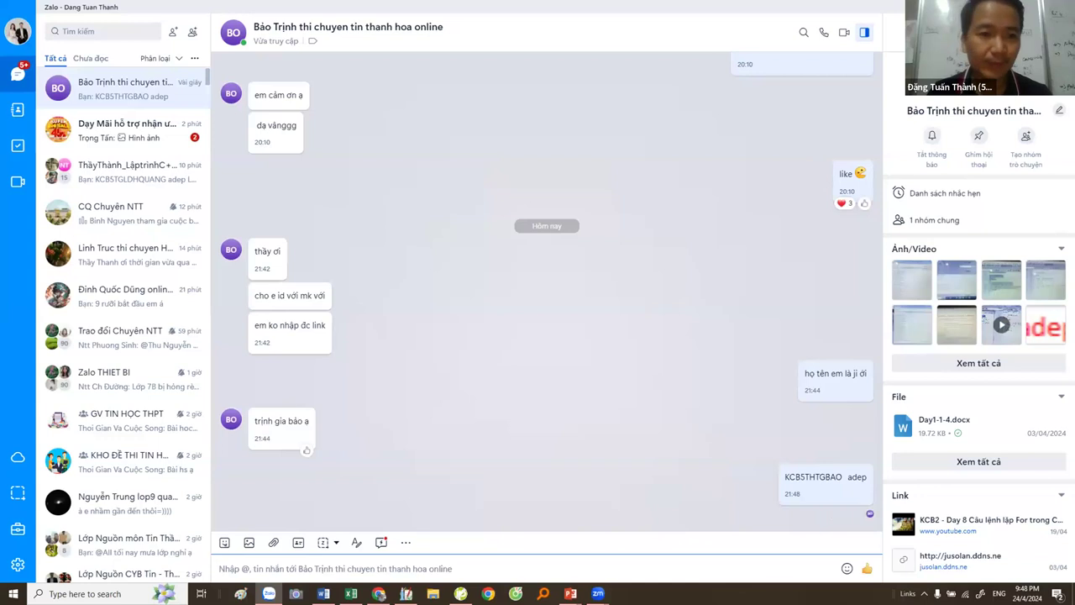
{"action": "key", "text": "alt+Tab"}
{"action": "left_click", "coordinate": [260, 420]}
Step: Save account.xml in XML Spreadsheet 2003 format and switch to the Themis grading program
{"action": "left_click", "coordinate": [417, 406]}
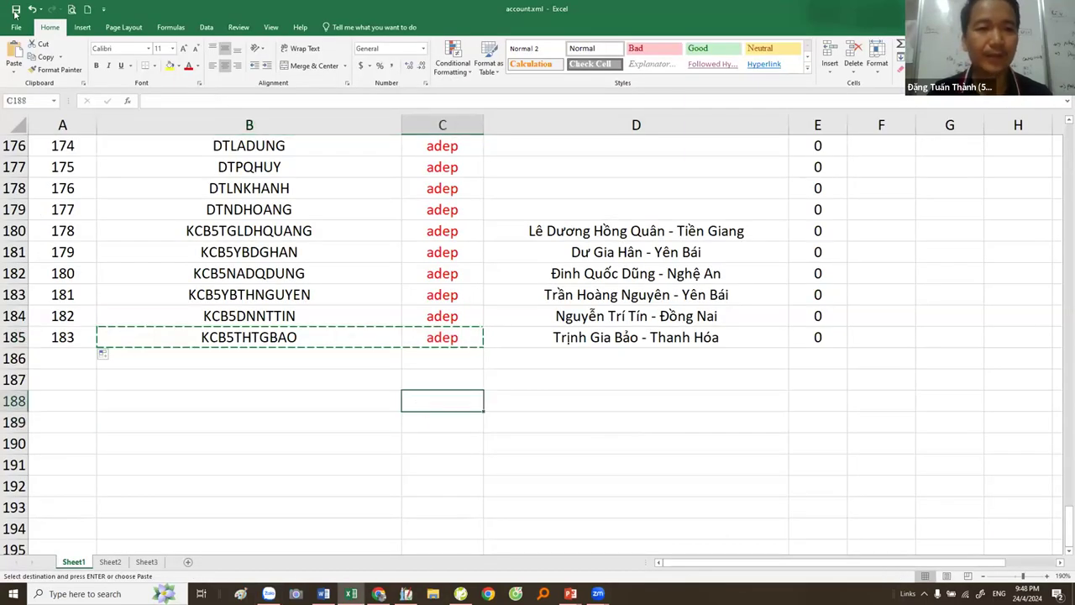
{"action": "key", "text": "ctrl+s"}
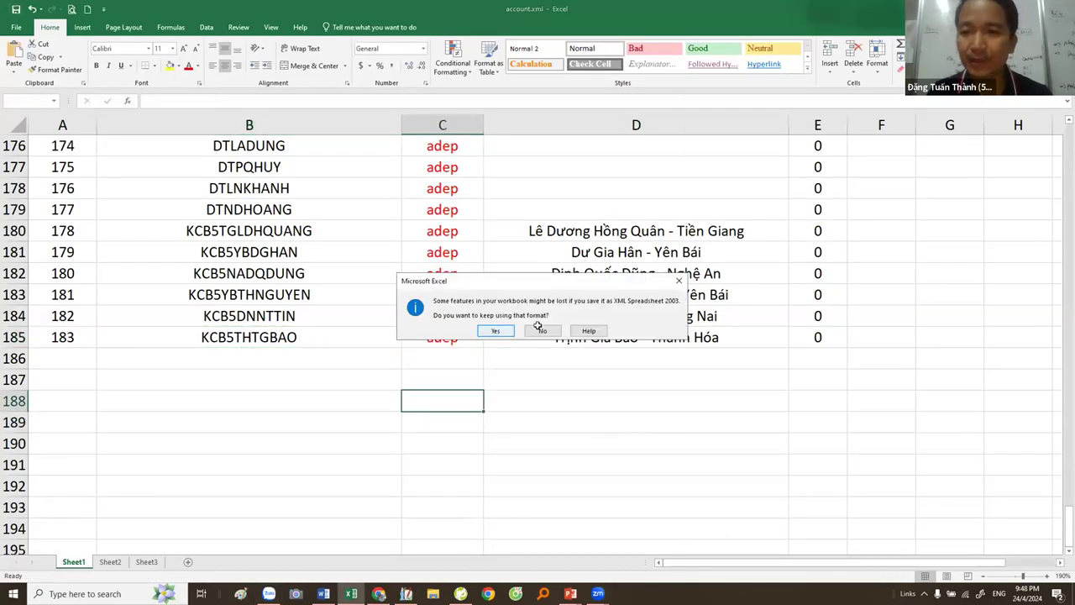
{"action": "left_click", "coordinate": [537, 326]}
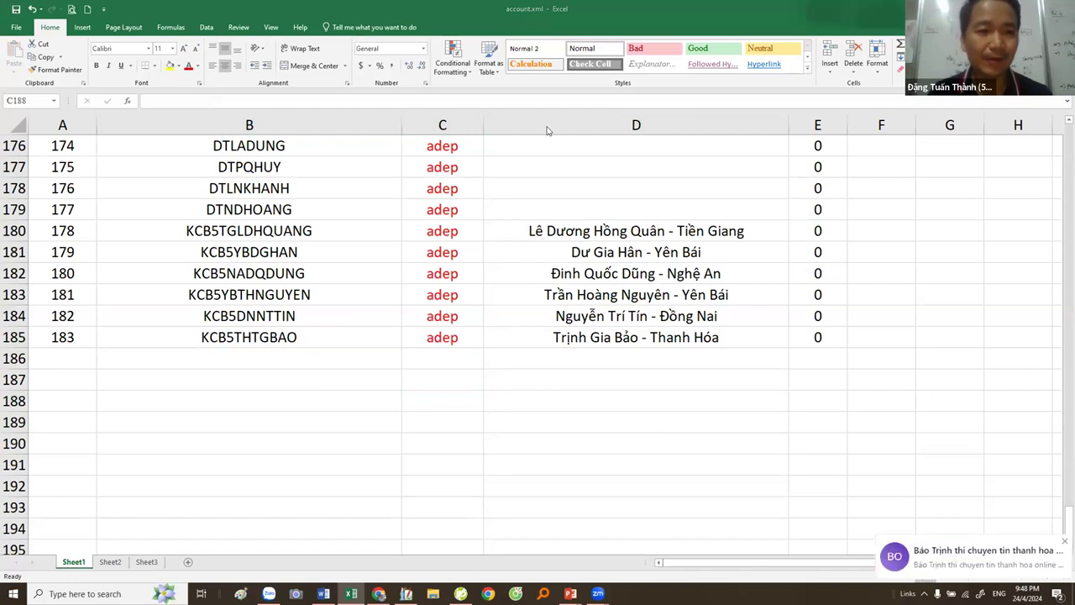
{"action": "key", "text": "ctrl+s"}
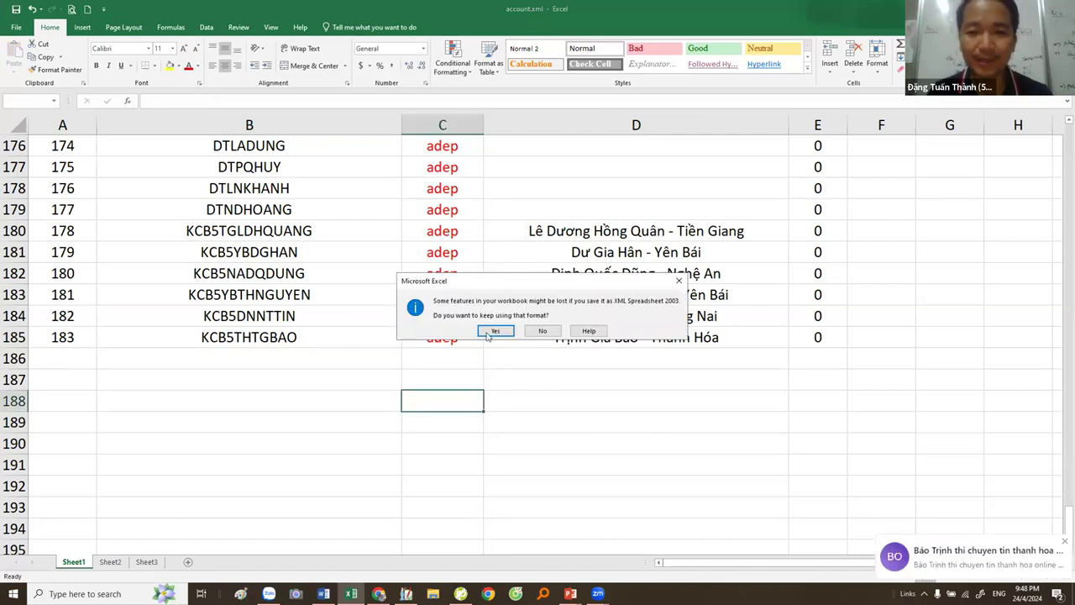
{"action": "left_click", "coordinate": [495, 331]}
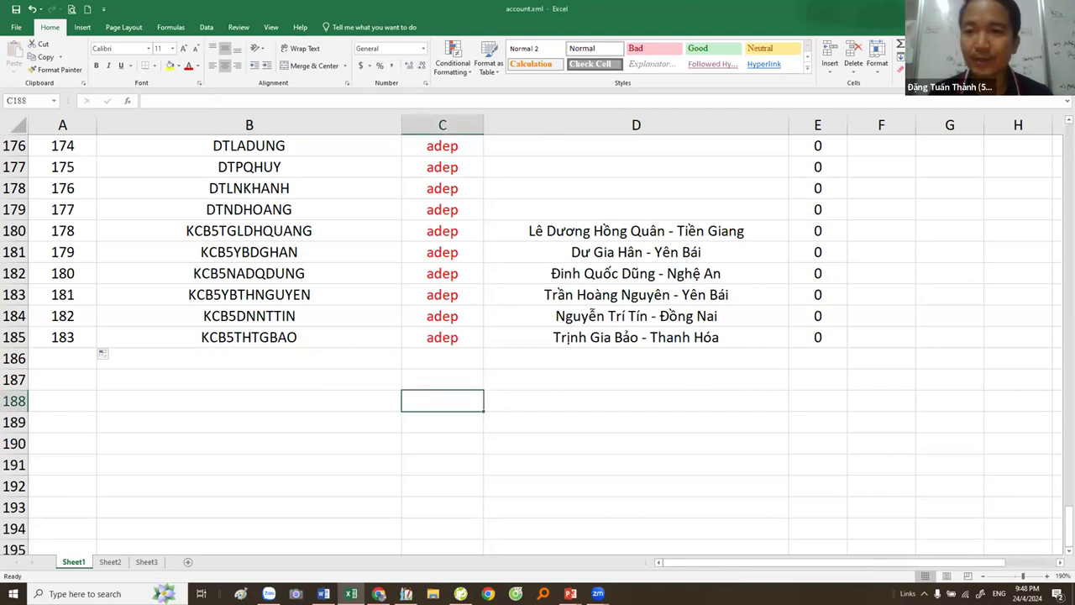
{"action": "key", "text": "alt+Tab"}
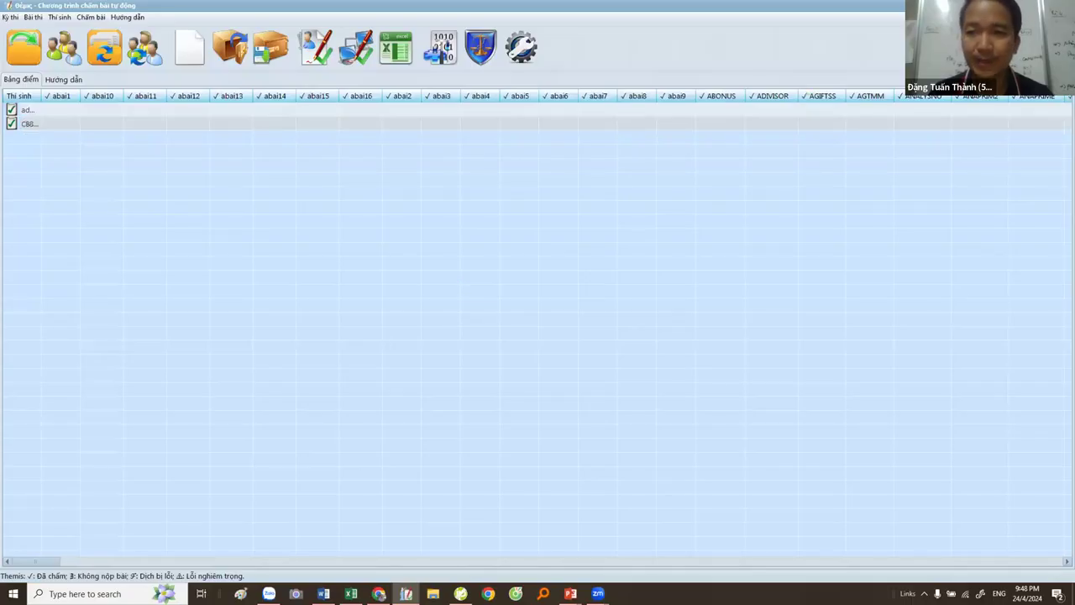
Step: Move from Themis past the PowerPoint title slide to Chrome's forum admin tab
{"action": "key", "text": "alt+Tab"}
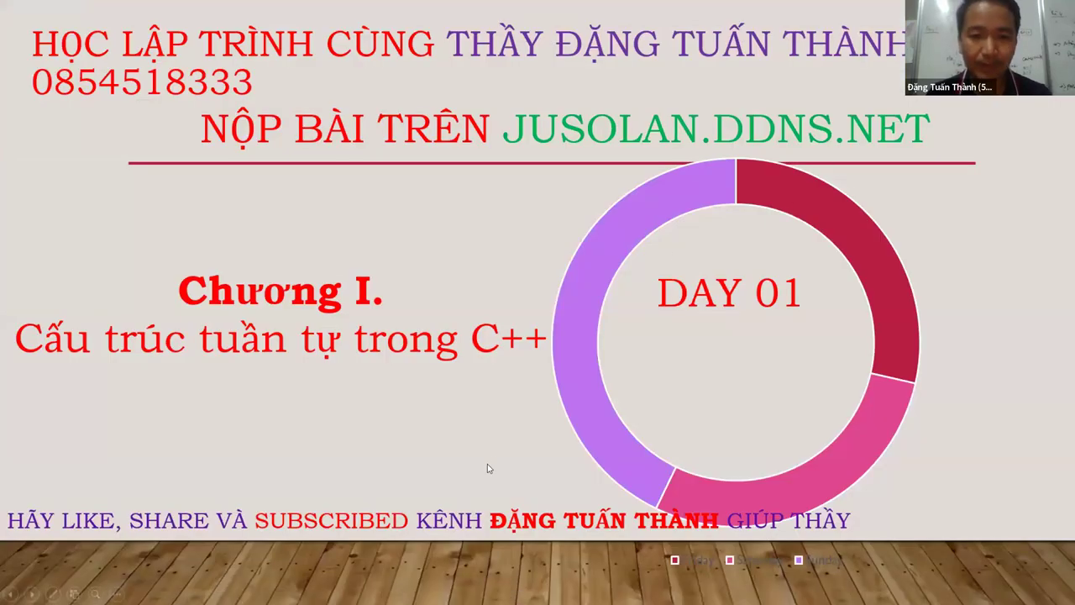
{"action": "key", "text": "alt+Tab"}
{"action": "key", "text": "alt+Tab"}
{"action": "key", "text": "alt+Tab"}
{"action": "key", "text": "alt+Tab"}
{"action": "key", "text": "alt+Tab"}
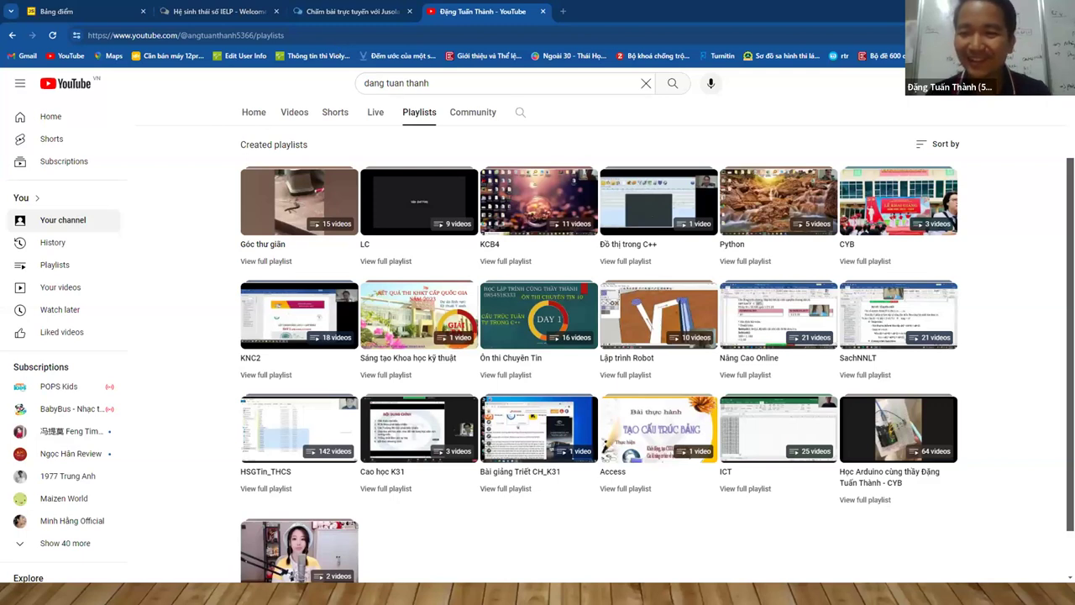
{"action": "left_click", "coordinate": [282, 10]}
Step: Zoom in, open the admin Inactive users page, and reload it twice to check new registrations
{"action": "key", "text": "ctrl+plus"}
{"action": "key", "text": "ctrl+plus"}
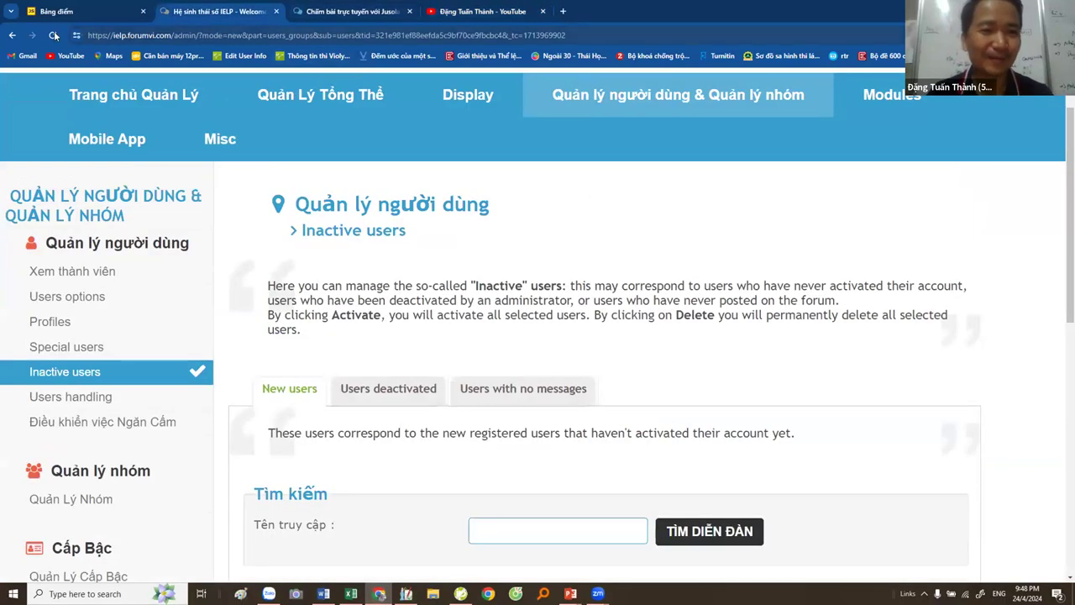
{"action": "left_click", "coordinate": [52, 35]}
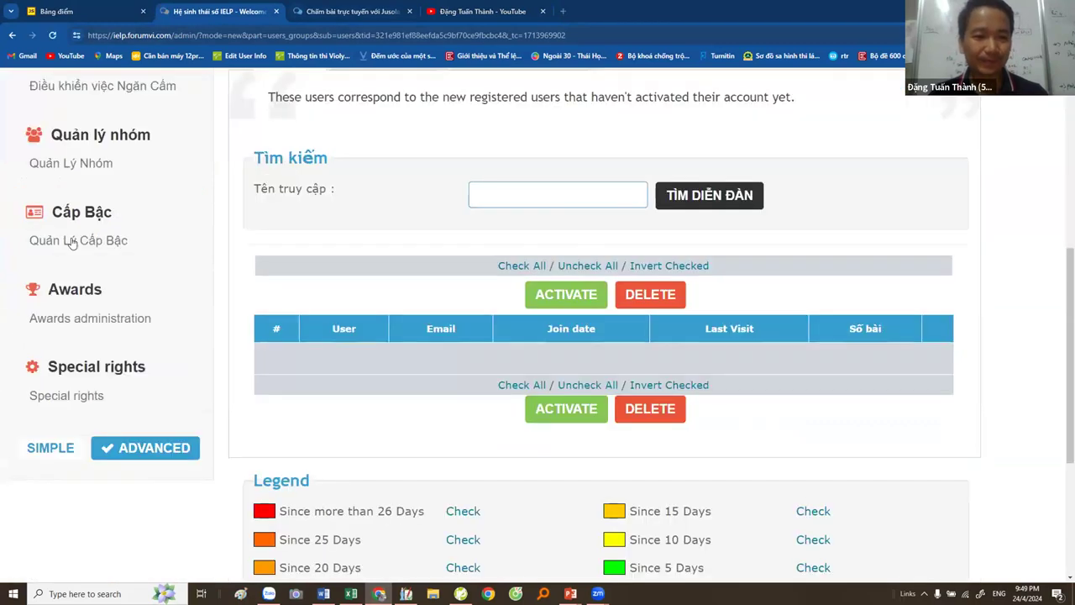
{"action": "scroll", "coordinate": [72, 252], "scroll_direction": "up", "scroll_amount": 3}
{"action": "left_click", "coordinate": [67, 262]}
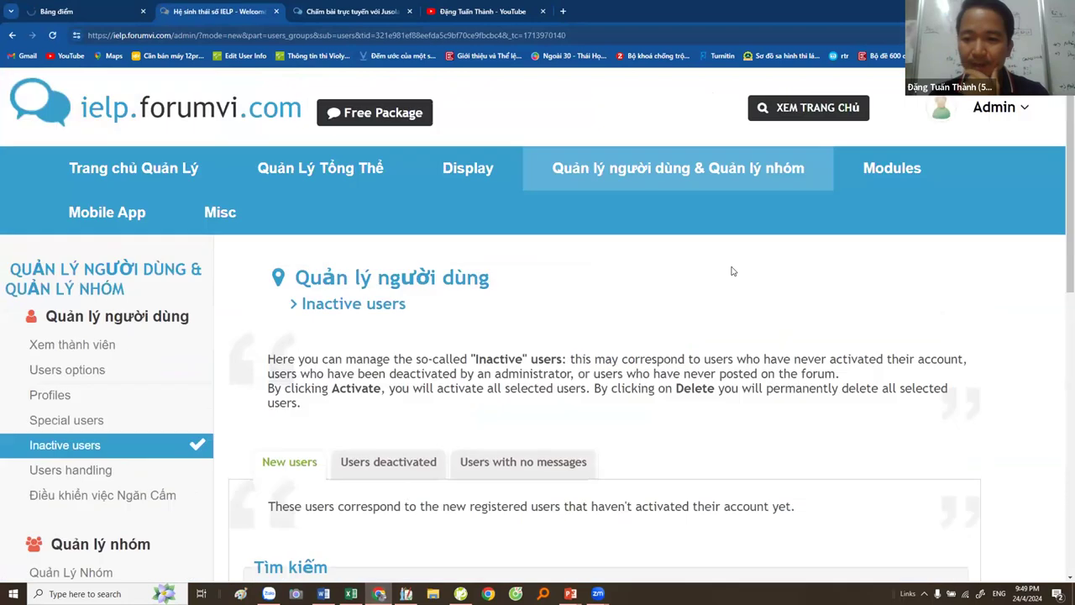
{"action": "scroll", "coordinate": [579, 320], "scroll_direction": "down", "scroll_amount": 1}
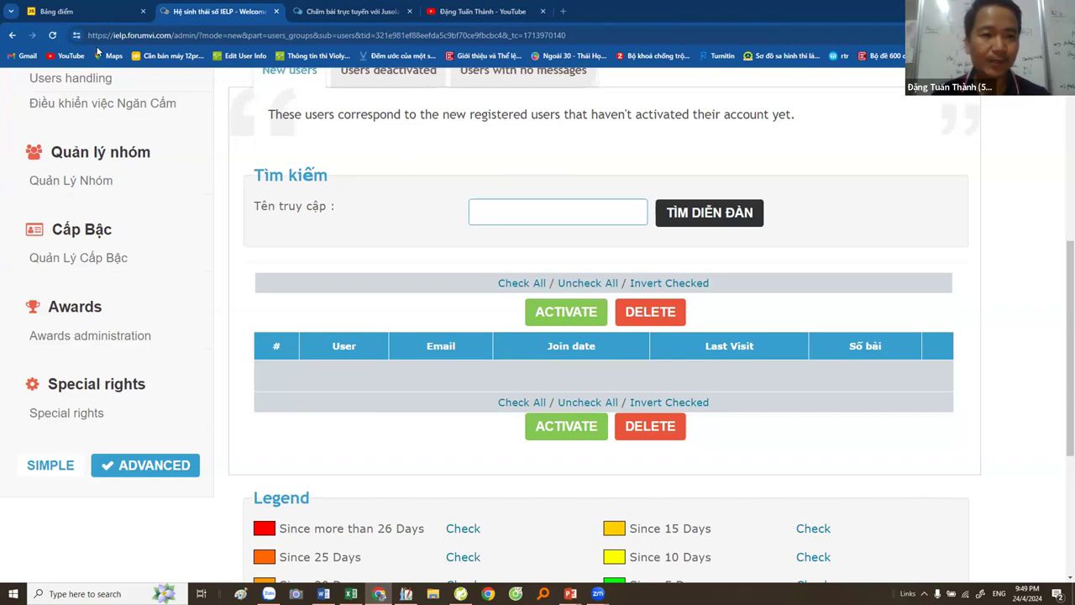
{"action": "left_click", "coordinate": [50, 38]}
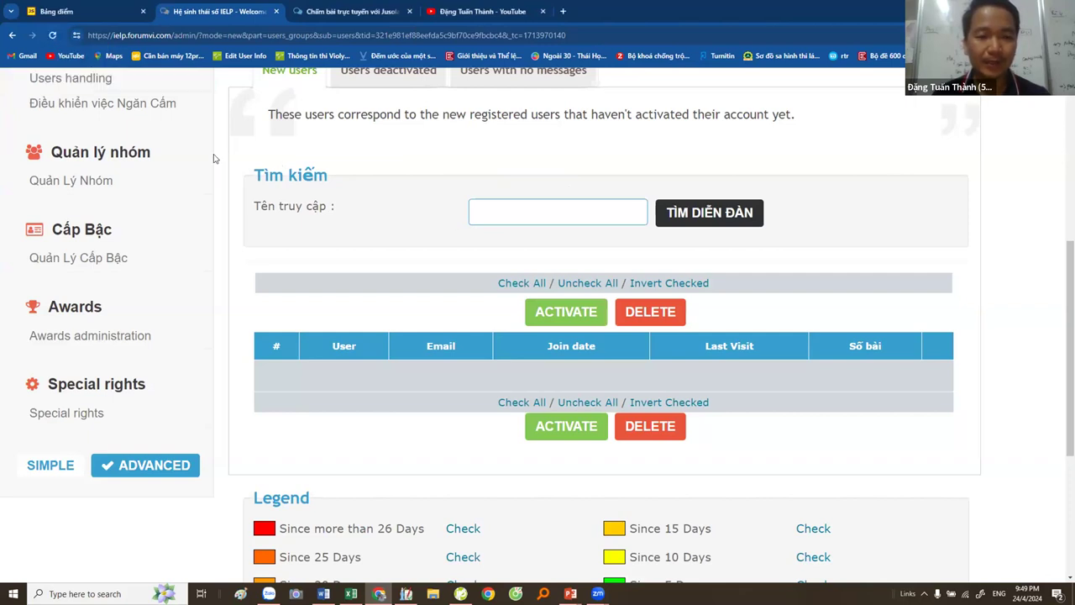
{"action": "scroll", "coordinate": [268, 221], "scroll_direction": "up", "scroll_amount": 3}
{"action": "left_click", "coordinate": [71, 336]}
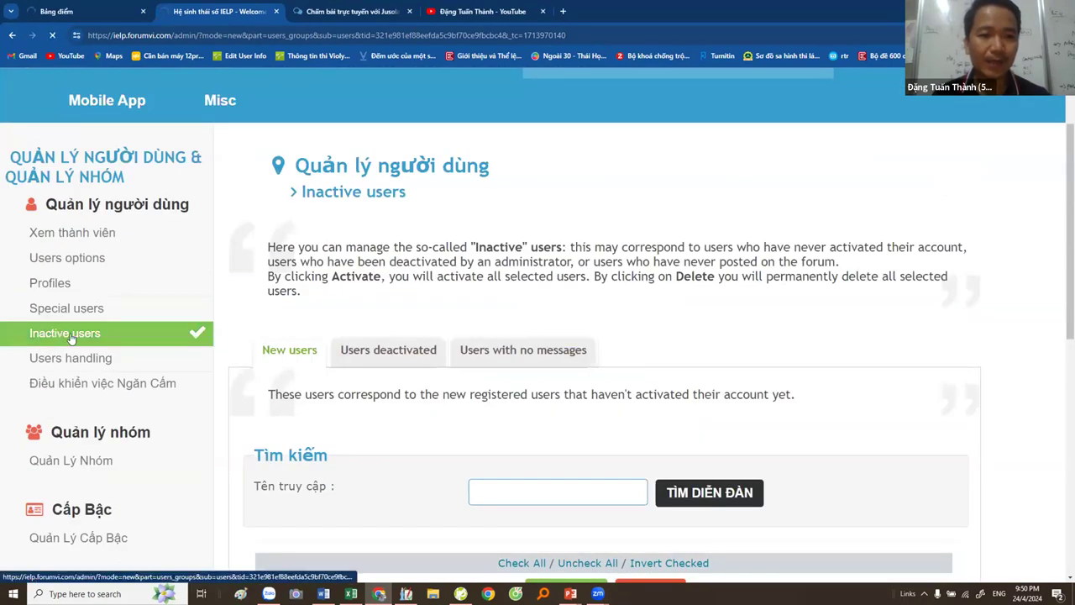
{"action": "scroll", "coordinate": [453, 332], "scroll_direction": "down", "scroll_amount": 4}
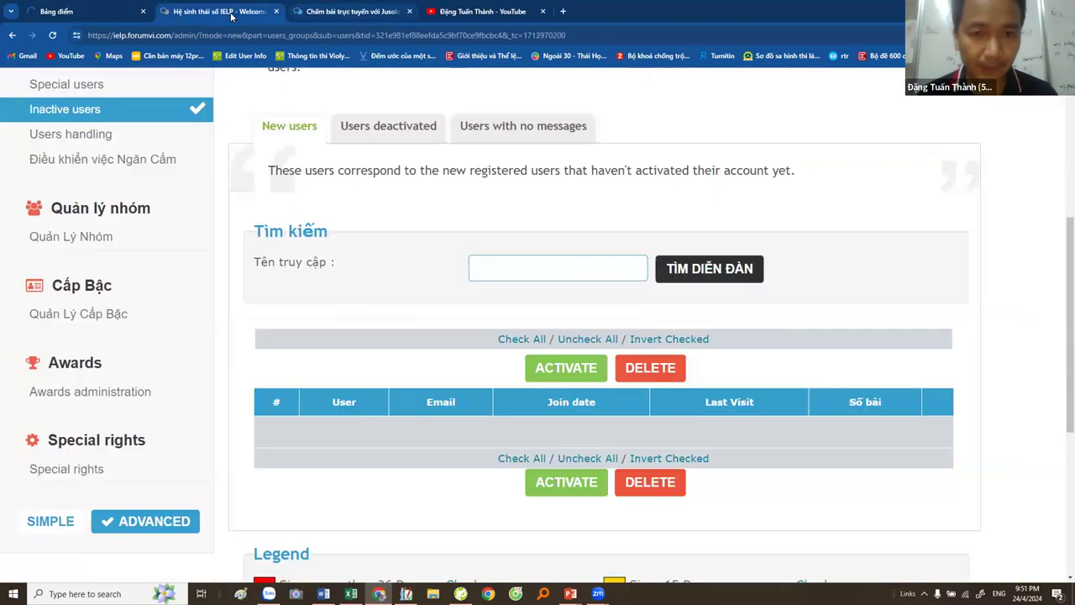
Step: From the Jusolan tab, go to the forum index, enter Lớp KCB5 and open Buổi học số 1
{"action": "left_click", "coordinate": [351, 10]}
{"action": "left_click", "coordinate": [407, 320]}
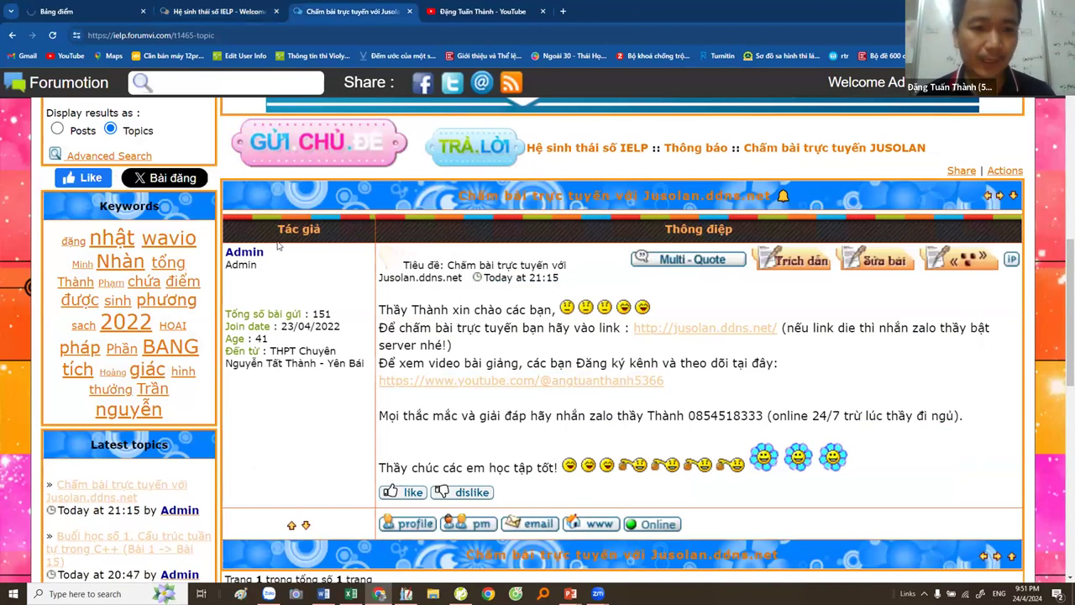
{"action": "scroll", "coordinate": [240, 206], "scroll_direction": "up", "scroll_amount": 2}
{"action": "scroll", "coordinate": [240, 205], "scroll_direction": "up", "scroll_amount": 1}
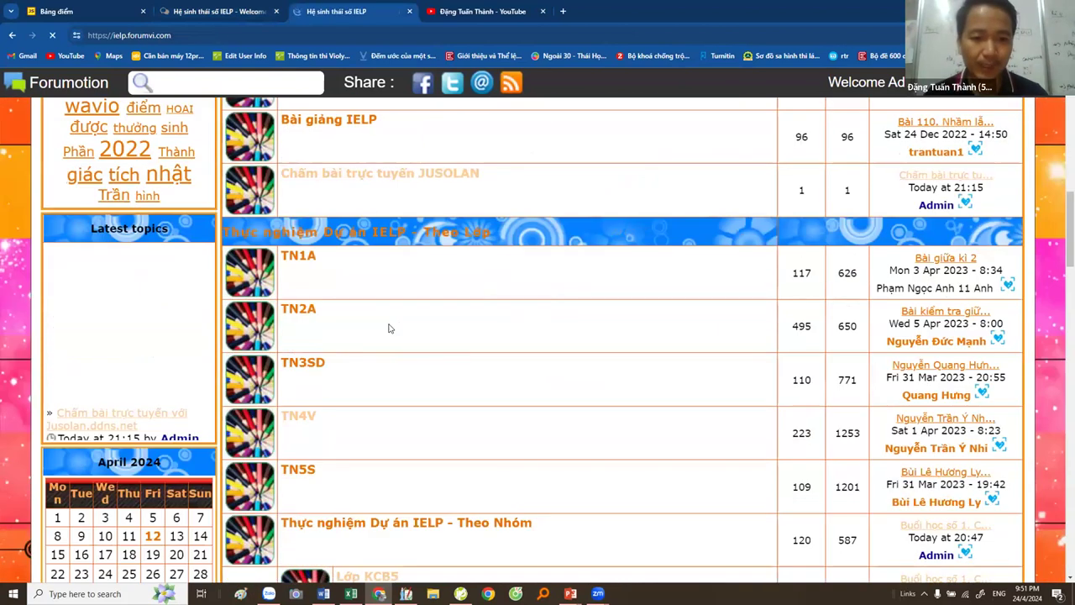
{"action": "scroll", "coordinate": [389, 327], "scroll_direction": "down", "scroll_amount": 4}
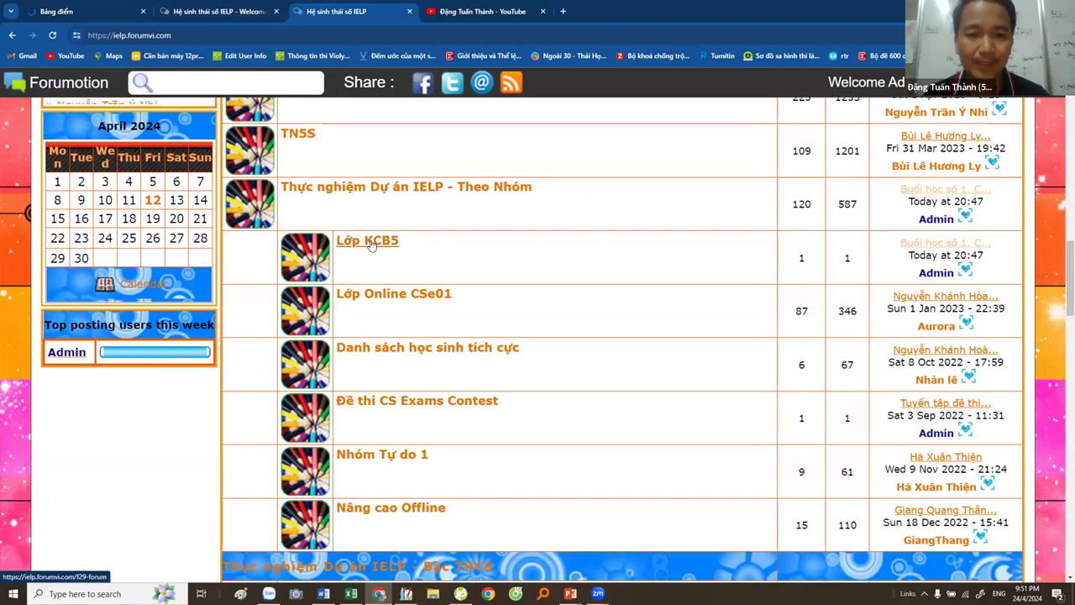
{"action": "left_click", "coordinate": [479, 245]}
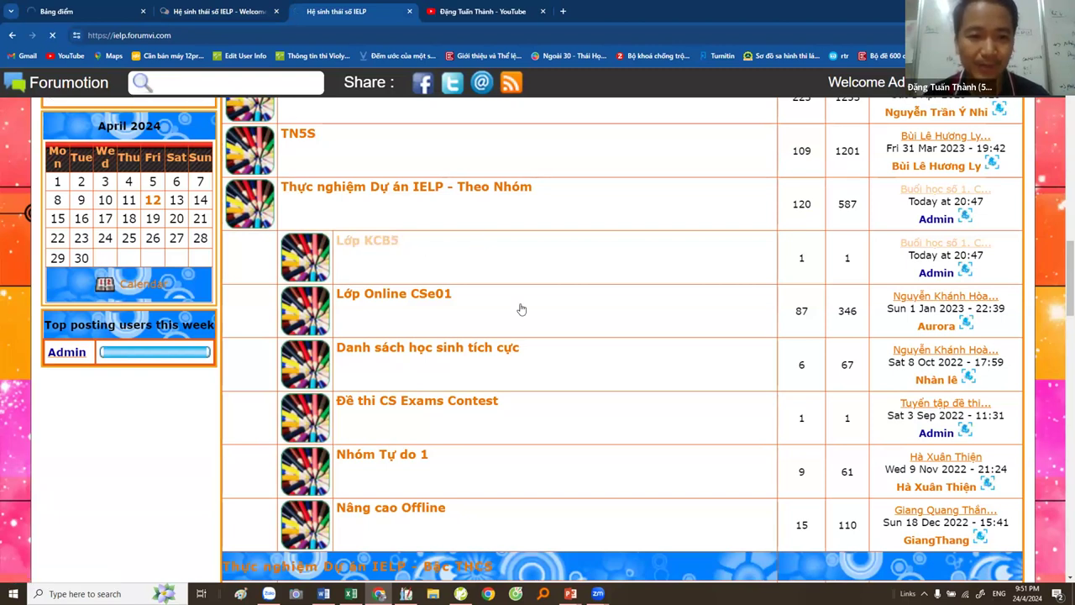
{"action": "scroll", "coordinate": [437, 327], "scroll_direction": "down", "scroll_amount": 2}
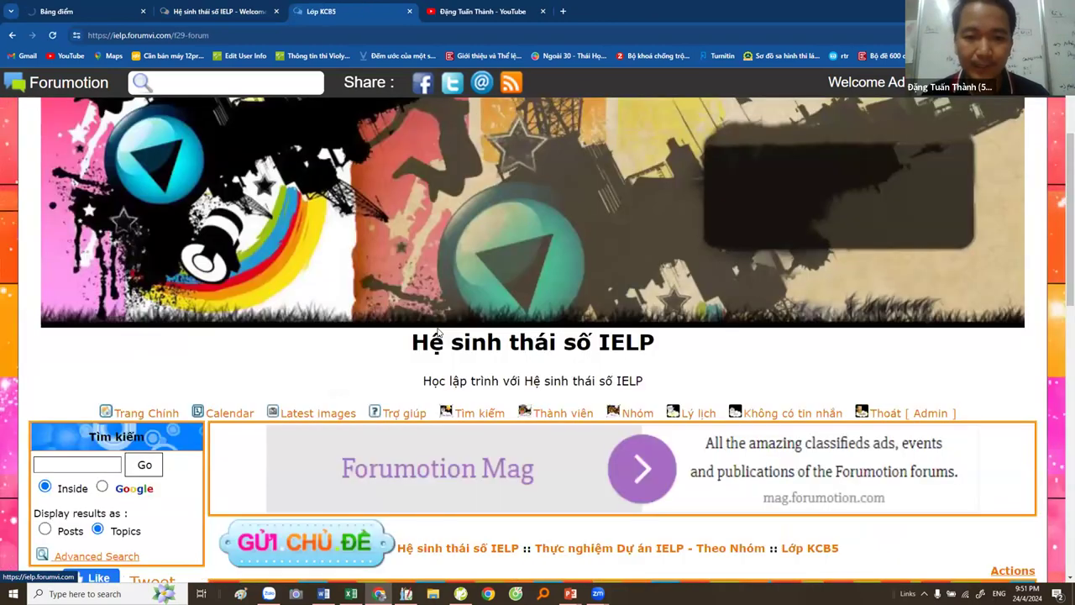
{"action": "scroll", "coordinate": [441, 332], "scroll_direction": "down", "scroll_amount": 5}
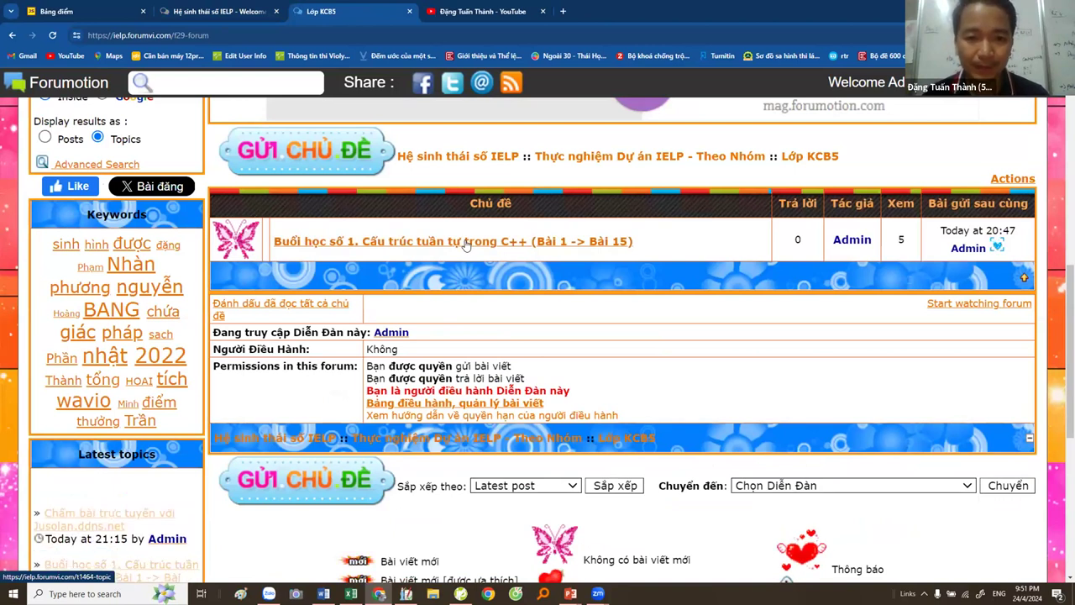
{"action": "left_click", "coordinate": [369, 248]}
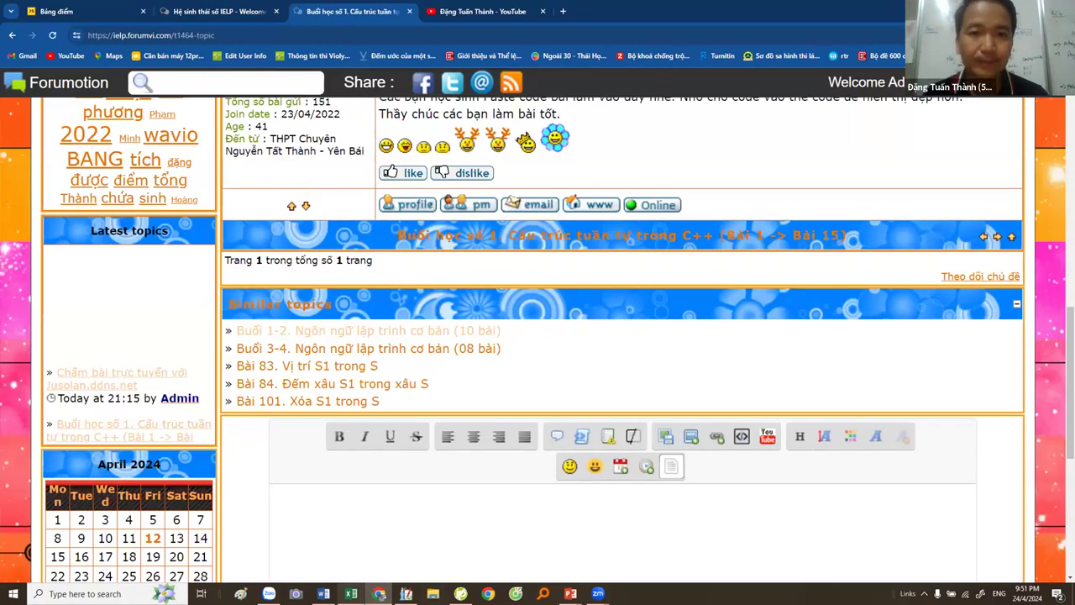
Step: Strip ranking.php from the address to load the jusolan.ddns.net home page
{"action": "left_click", "coordinate": [72, 12]}
{"action": "left_click_drag", "start_coordinate": [279, 34], "coordinate": [220, 36]}
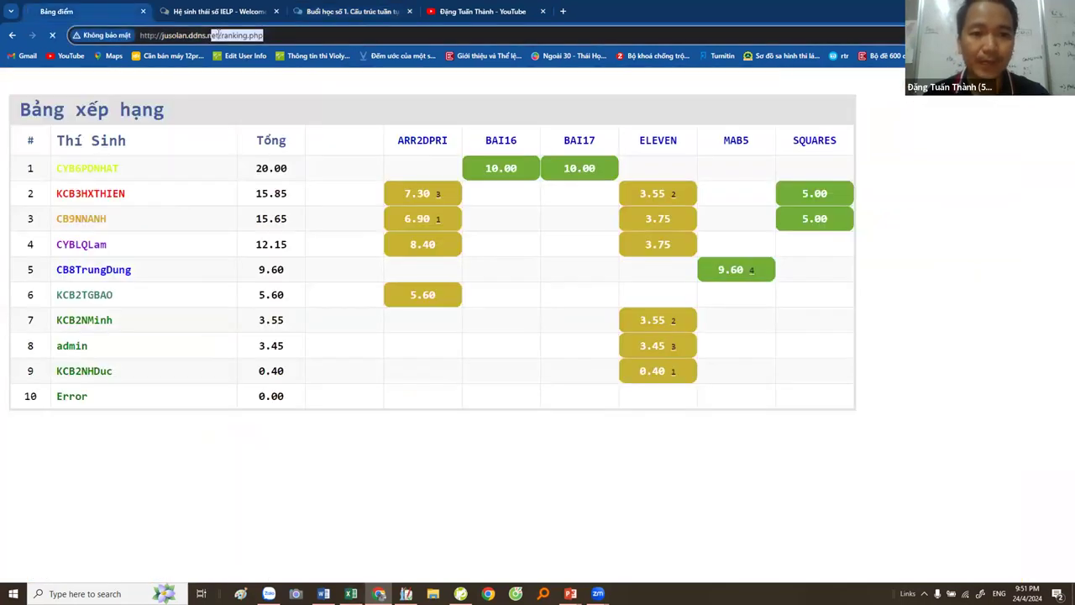
{"action": "key", "text": "BackSpace"}
{"action": "key", "text": "Return"}
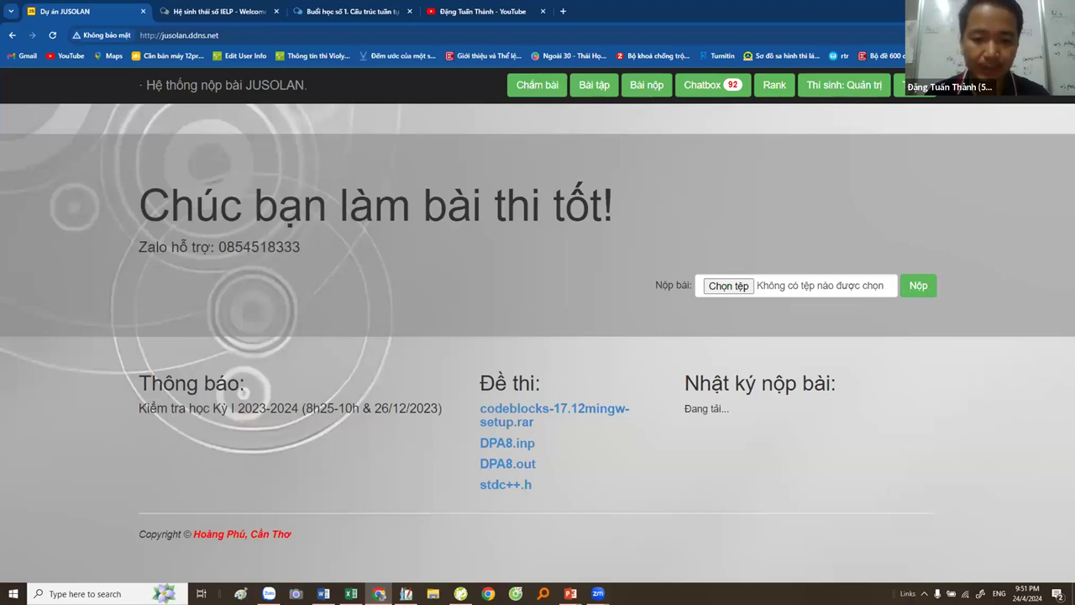
Step: Find bai1.cpp in Everything, select all of abai1.cpp's code, then close Notepad and Everything
{"action": "key", "text": "alt+Tab"}
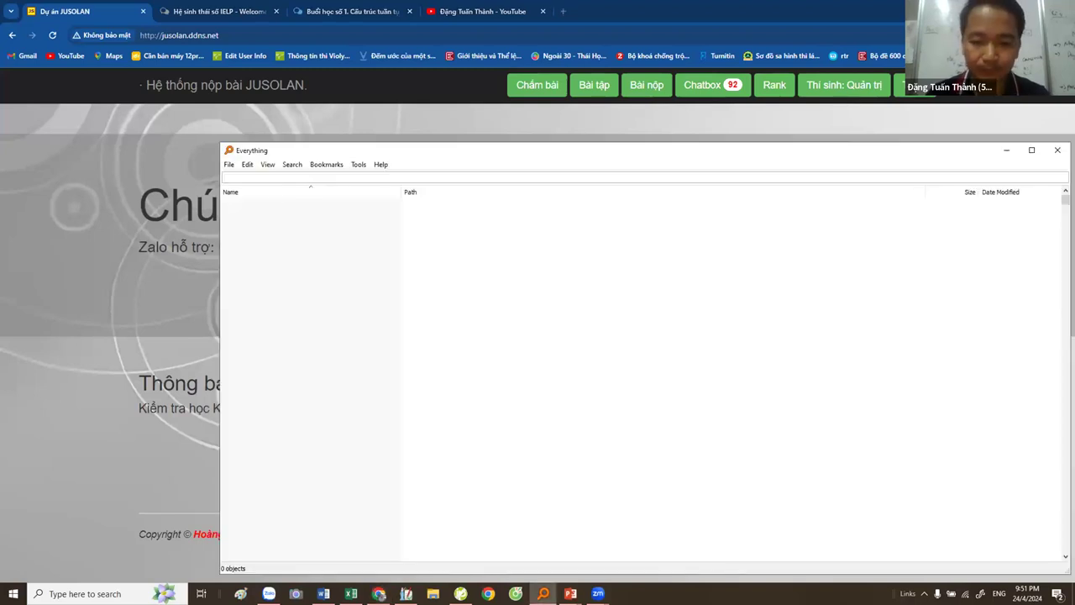
{"action": "type", "text": "bai1.cpp"}
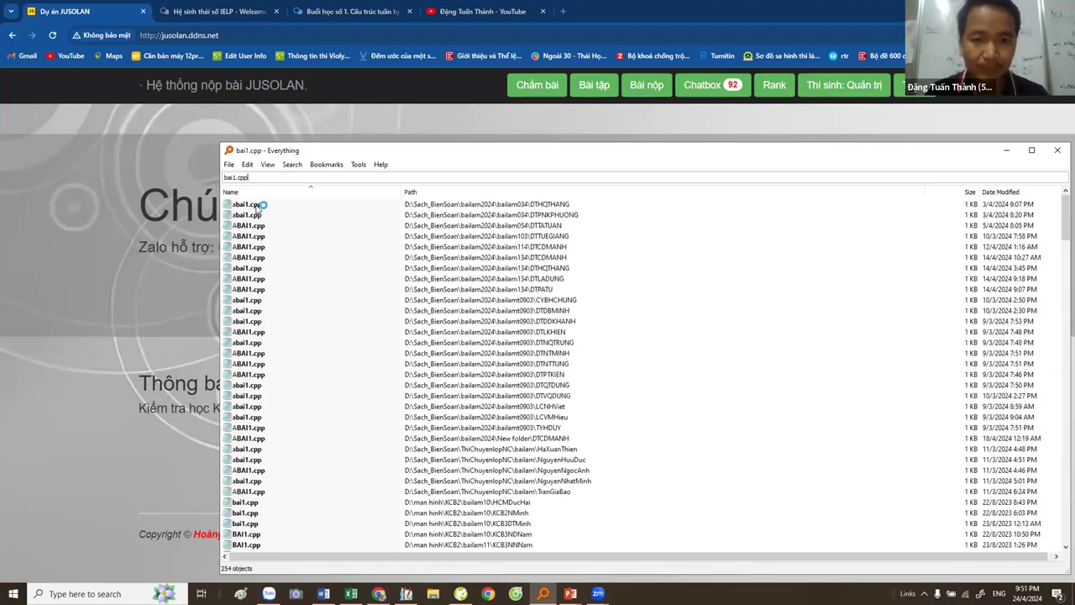
{"action": "double_click", "coordinate": [348, 206]}
{"action": "key", "text": "ctrl+a"}
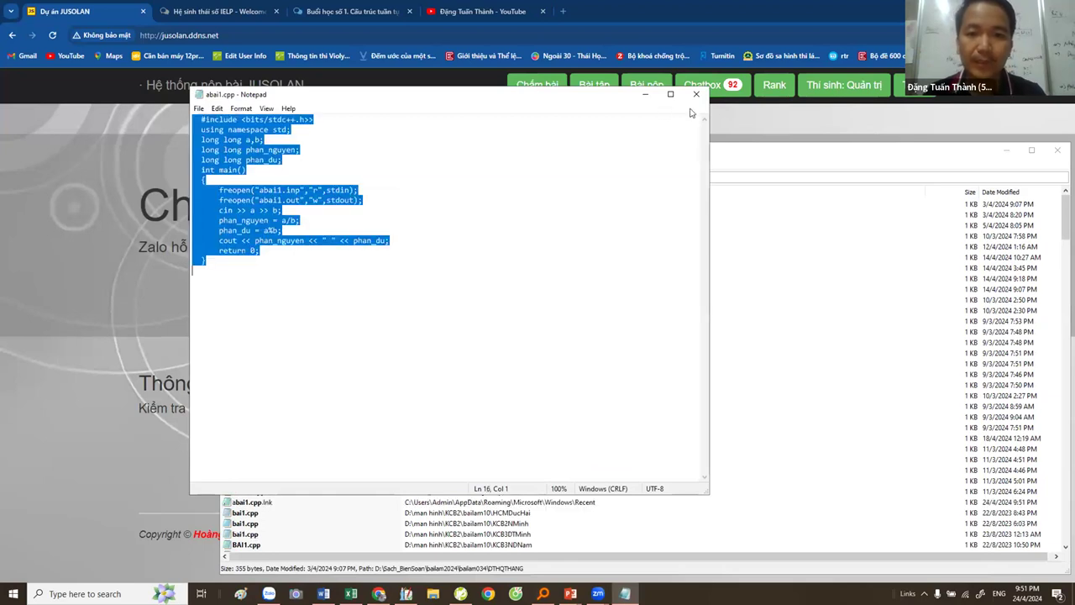
{"action": "key", "text": "alt+F4"}
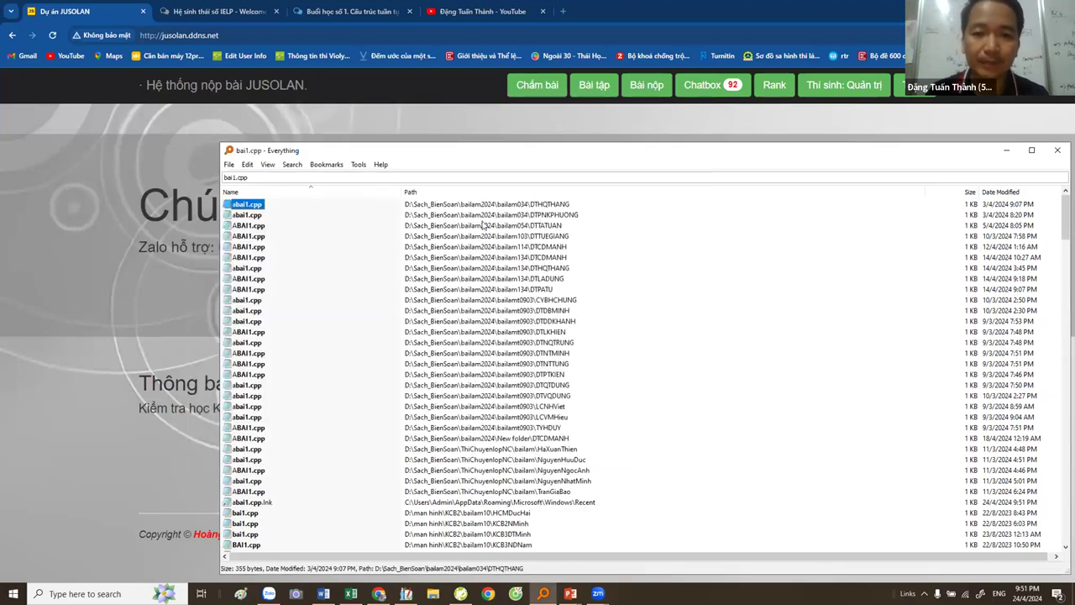
{"action": "key", "text": "alt+space"}
{"action": "key", "text": "Return"}
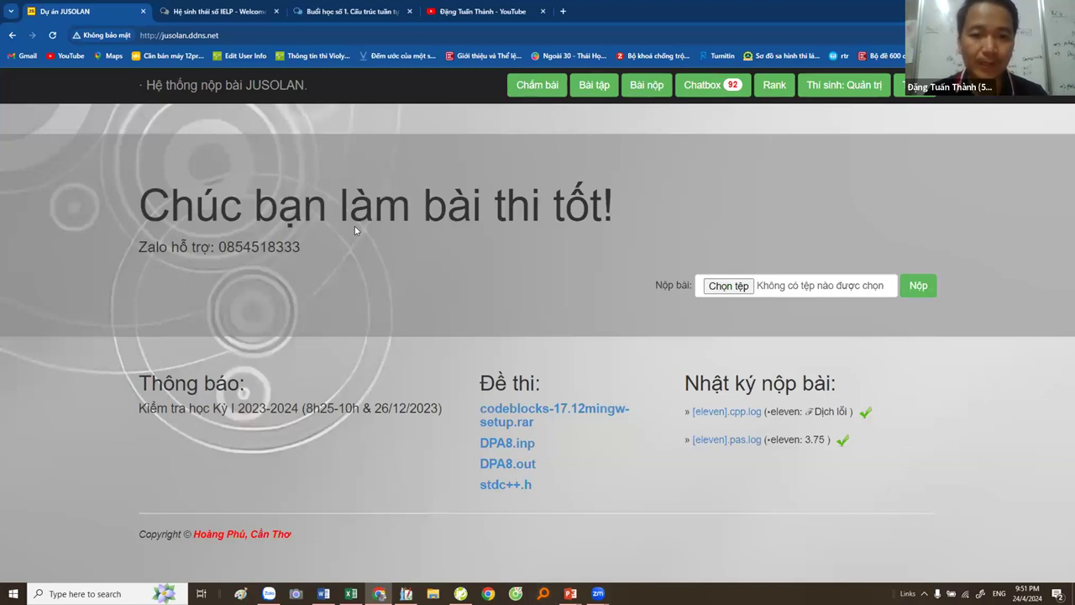
{"action": "key", "text": "ctrl+3"}
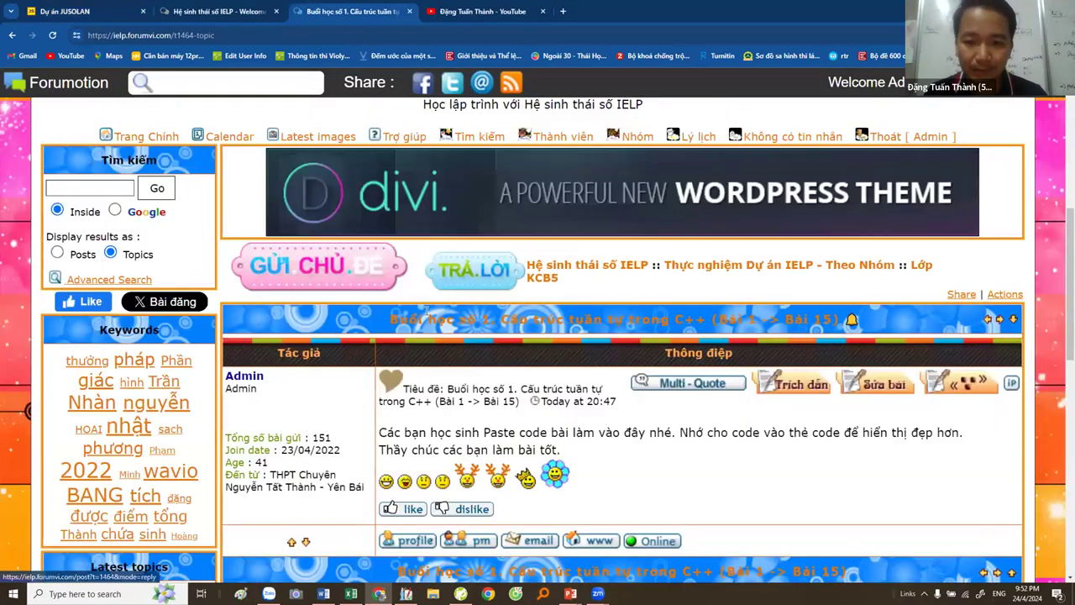
Step: Highlight the Lớp KCB5 breadcrumb and the paste-your-code instruction in the lesson 1 post
{"action": "left_click_drag", "start_coordinate": [650, 293], "coordinate": [547, 263]}
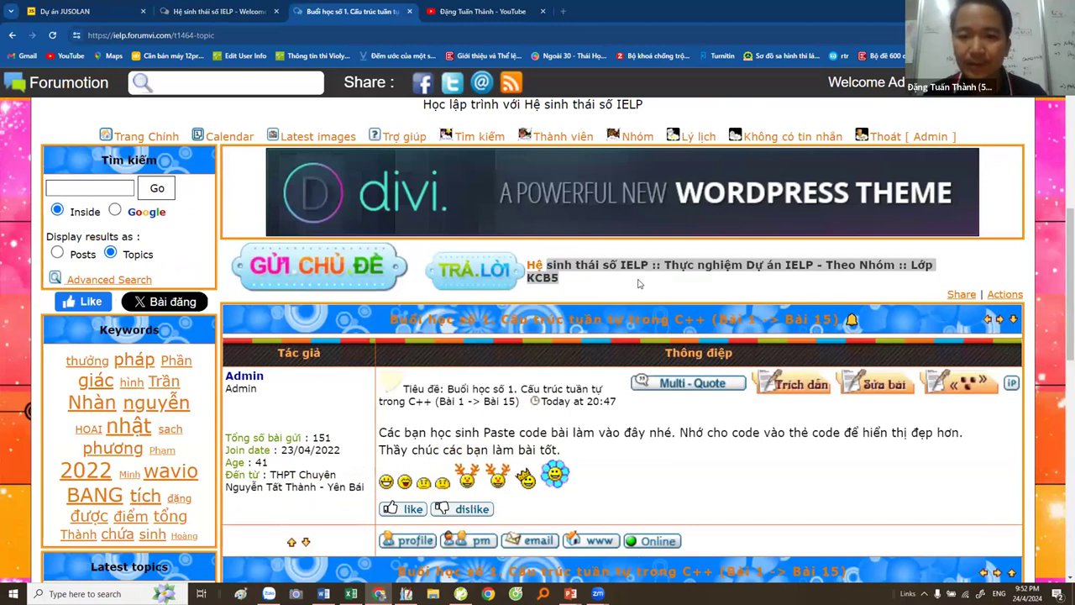
{"action": "left_click", "coordinate": [796, 277]}
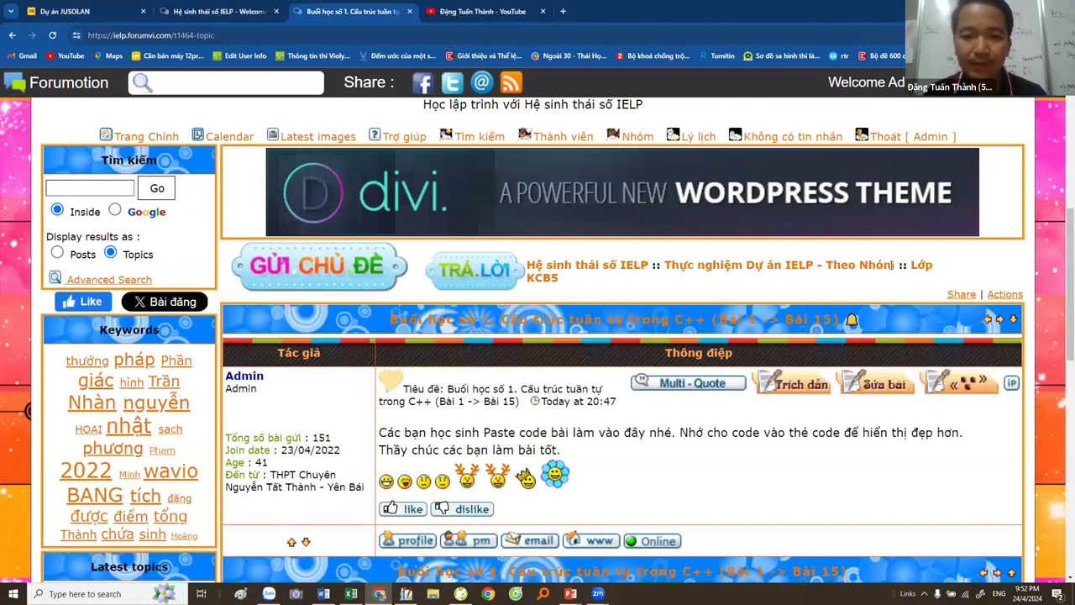
{"action": "scroll", "coordinate": [504, 252], "scroll_direction": "down", "scroll_amount": 3}
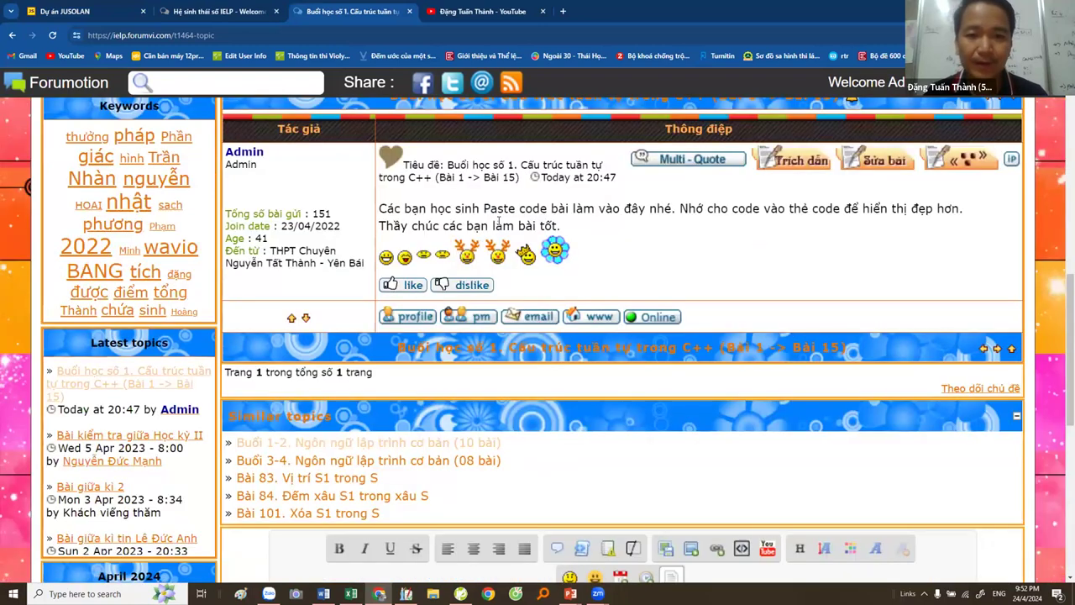
{"action": "scroll", "coordinate": [512, 176], "scroll_direction": "up", "scroll_amount": 1}
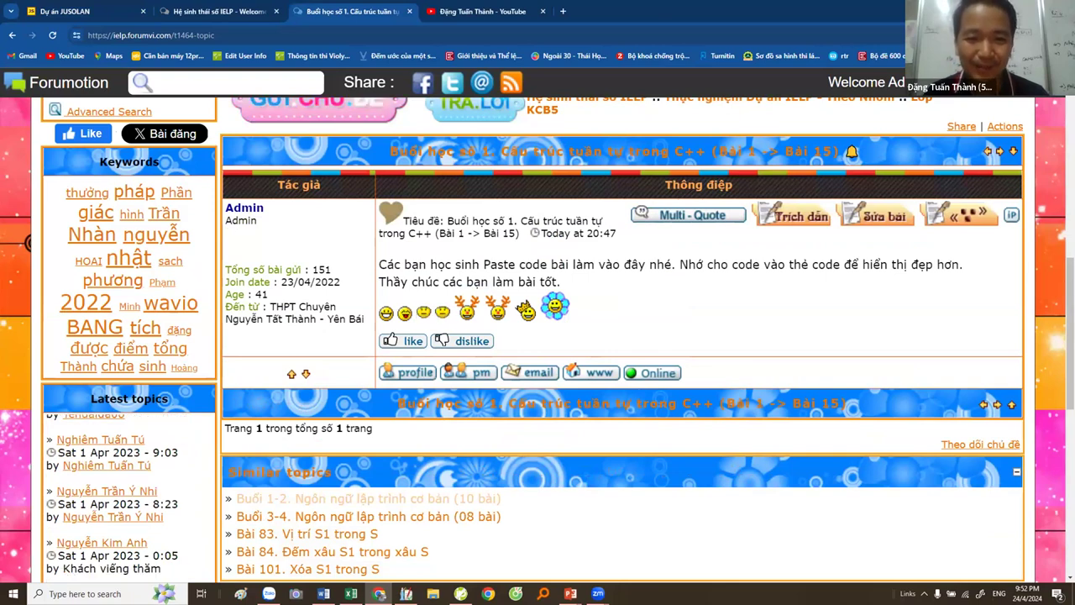
{"action": "left_click_drag", "start_coordinate": [388, 264], "coordinate": [612, 264]}
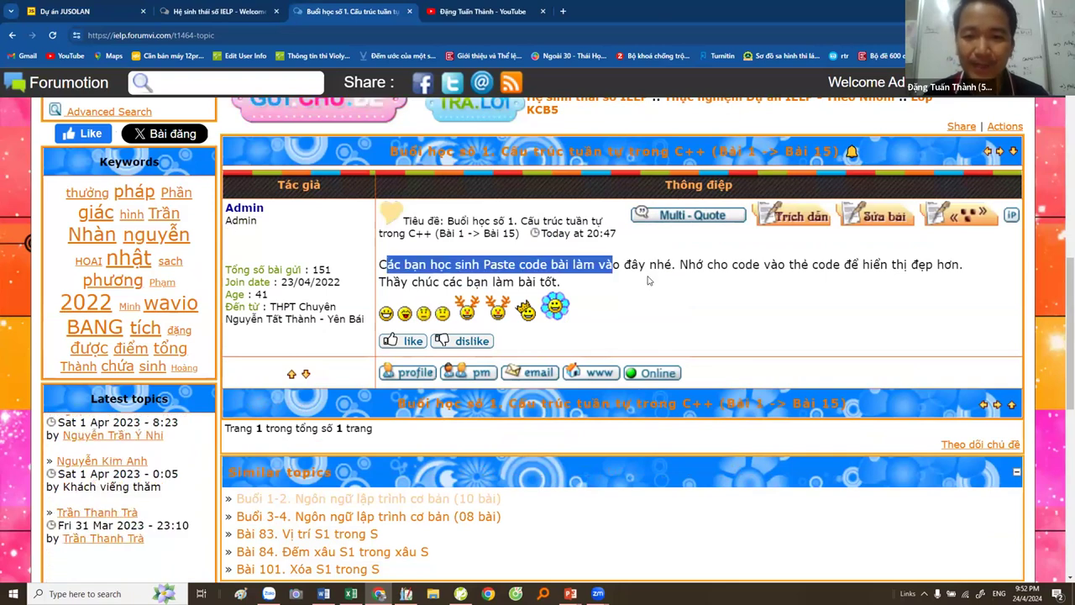
{"action": "left_click", "coordinate": [650, 283]}
{"action": "scroll", "coordinate": [587, 308], "scroll_direction": "down", "scroll_amount": 3}
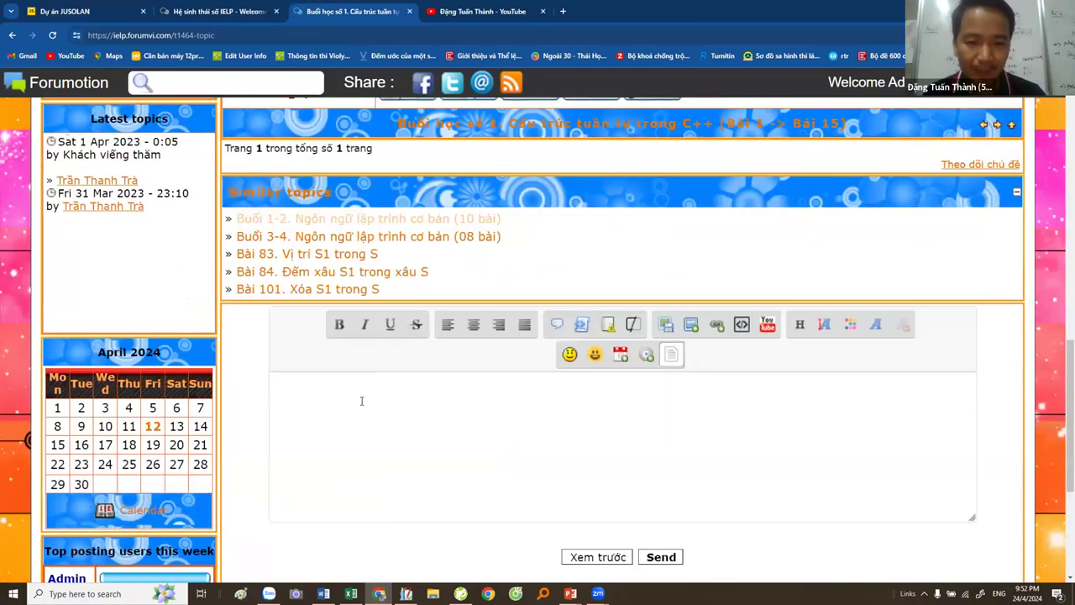
Step: Reply with the C++ program pasted between [code] tags and submit the post
{"action": "left_click", "coordinate": [362, 400]}
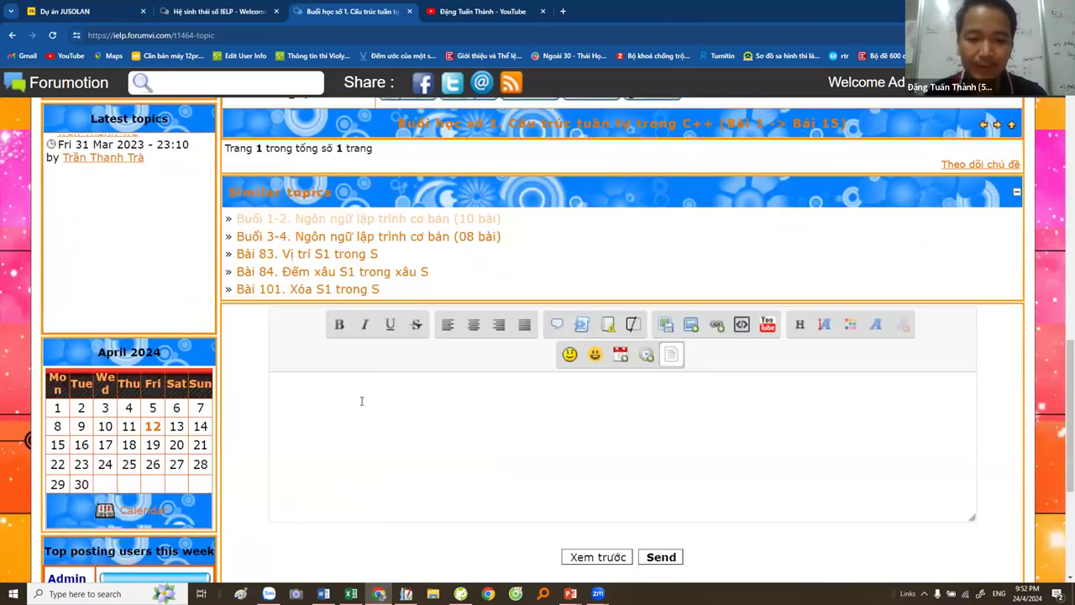
{"action": "type", "text": "Bài 1"}
{"action": "key", "text": "BackSpace"}
{"action": "key", "text": "BackSpace"}
{"action": "key", "text": "BackSpace"}
{"action": "key", "text": "BackSpace"}
{"action": "key", "text": "BackSpace"}
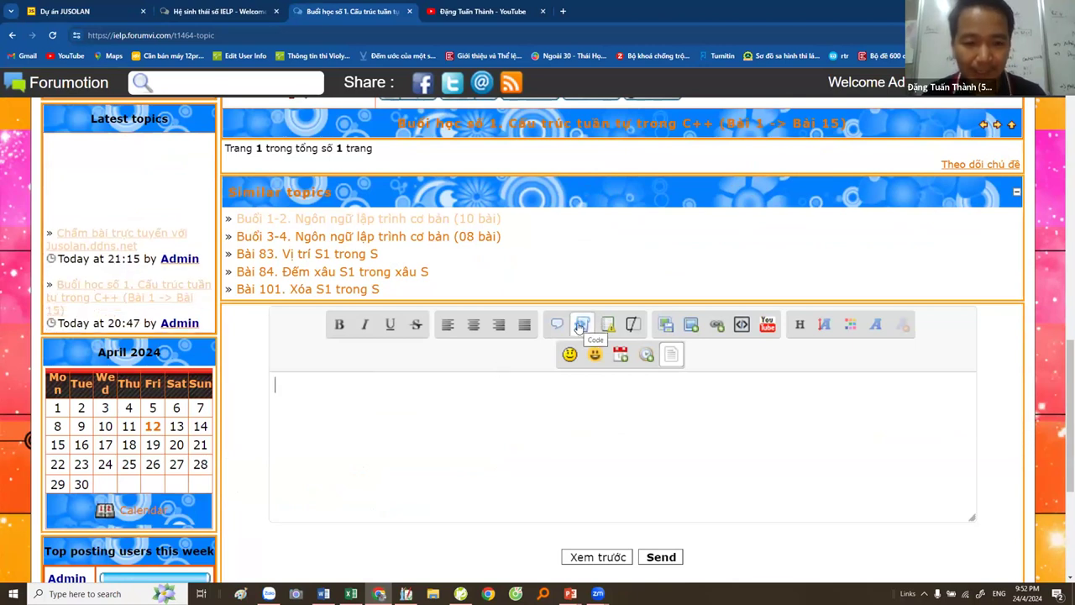
{"action": "left_click", "coordinate": [579, 326]}
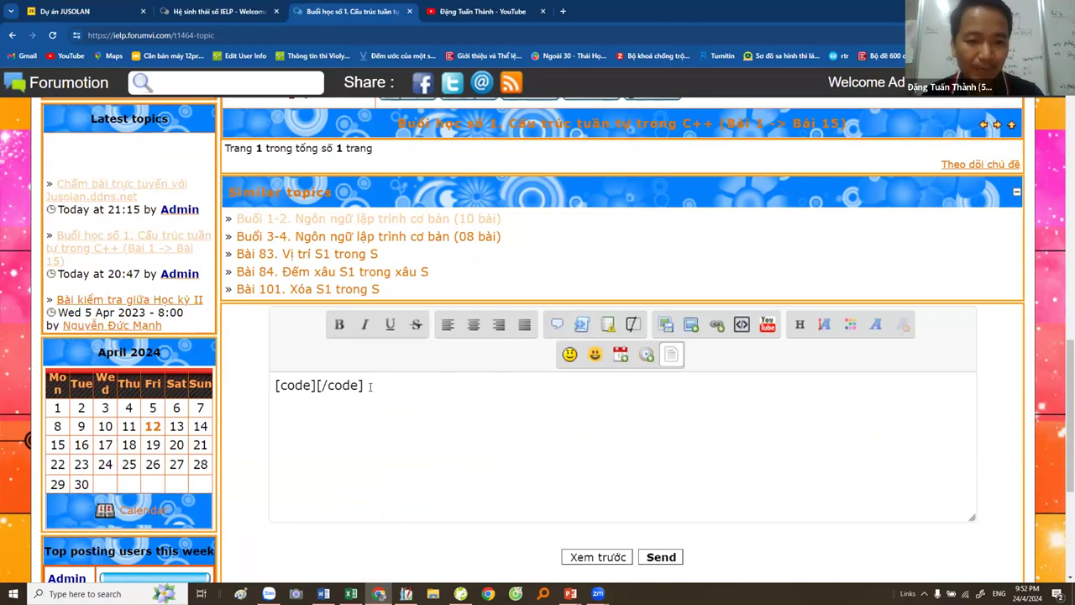
{"action": "key", "text": "ctrl+v"}
{"action": "scroll", "coordinate": [360, 444], "scroll_direction": "up", "scroll_amount": 5}
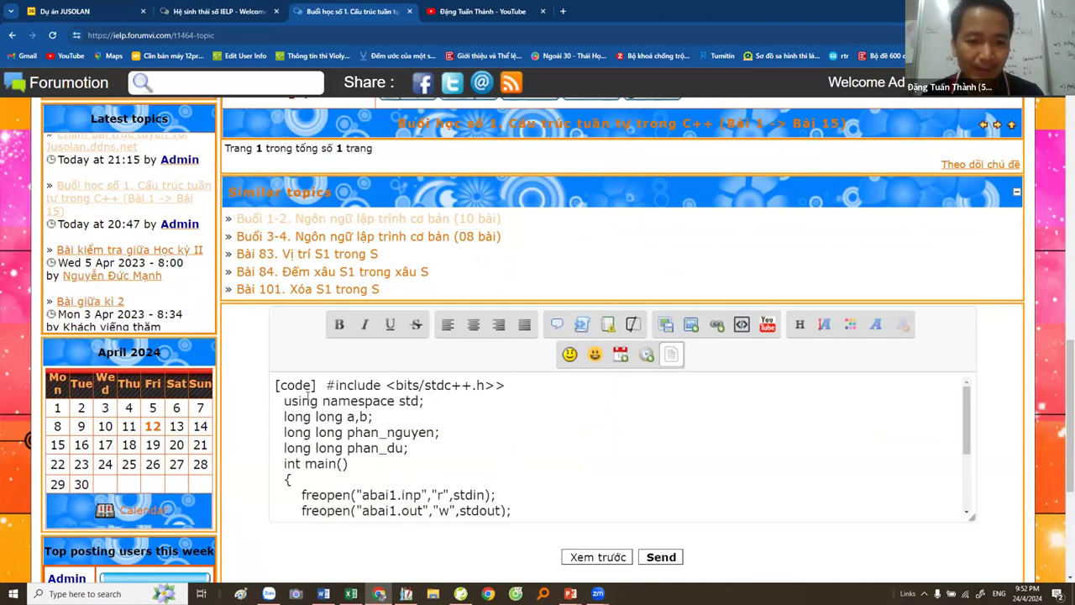
{"action": "key", "text": "shift+Home"}
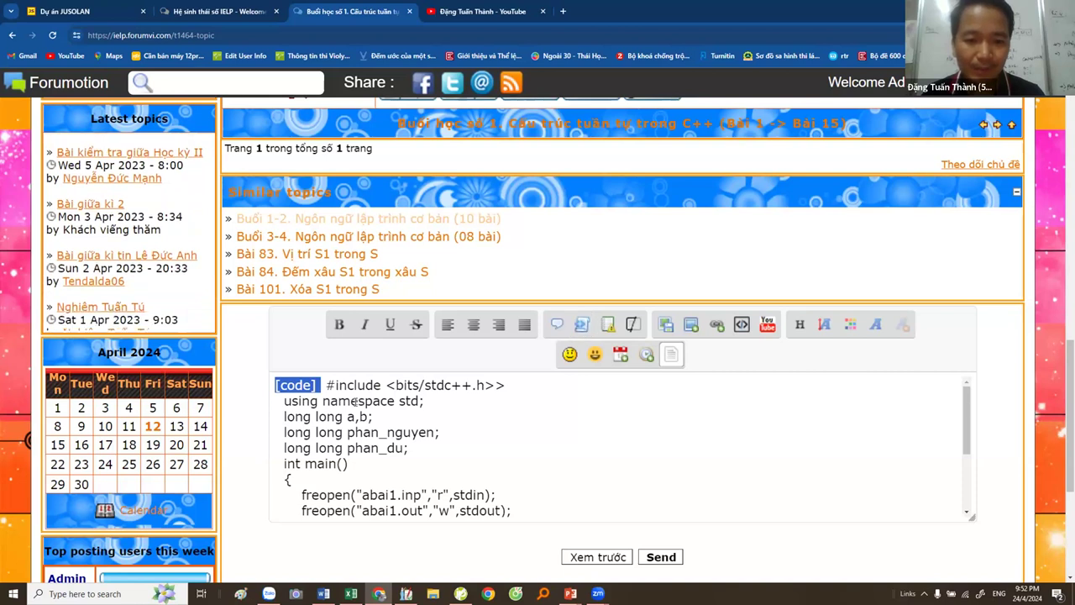
{"action": "key", "text": "ctrl+End"}
{"action": "left_click", "coordinate": [660, 557]}
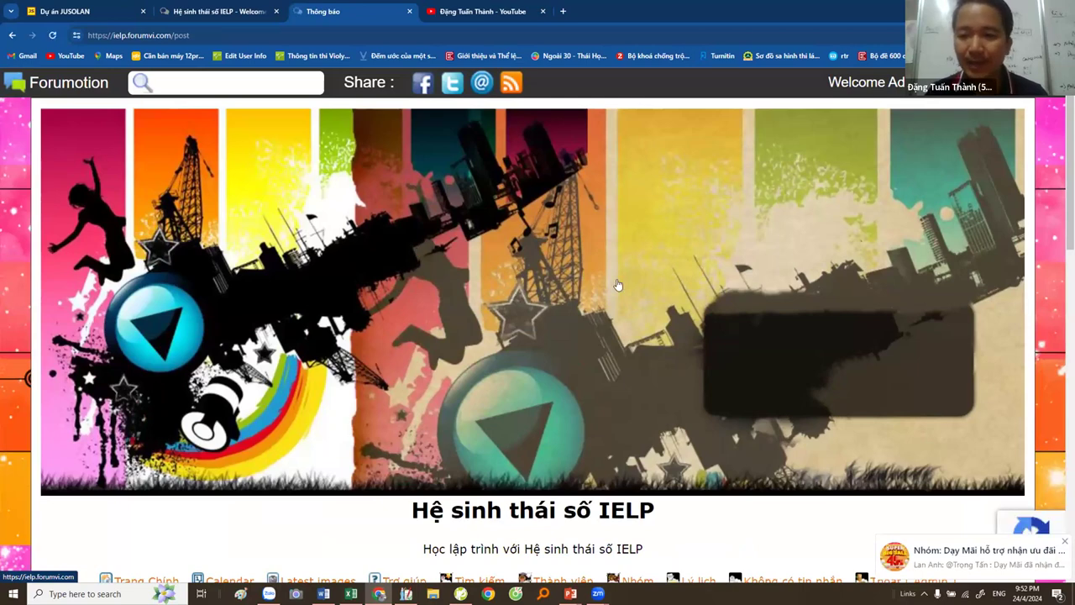
Step: Highlight the new reply's code from the include line through cin >> a >> b;
{"action": "scroll", "coordinate": [615, 281], "scroll_direction": "down", "scroll_amount": 2}
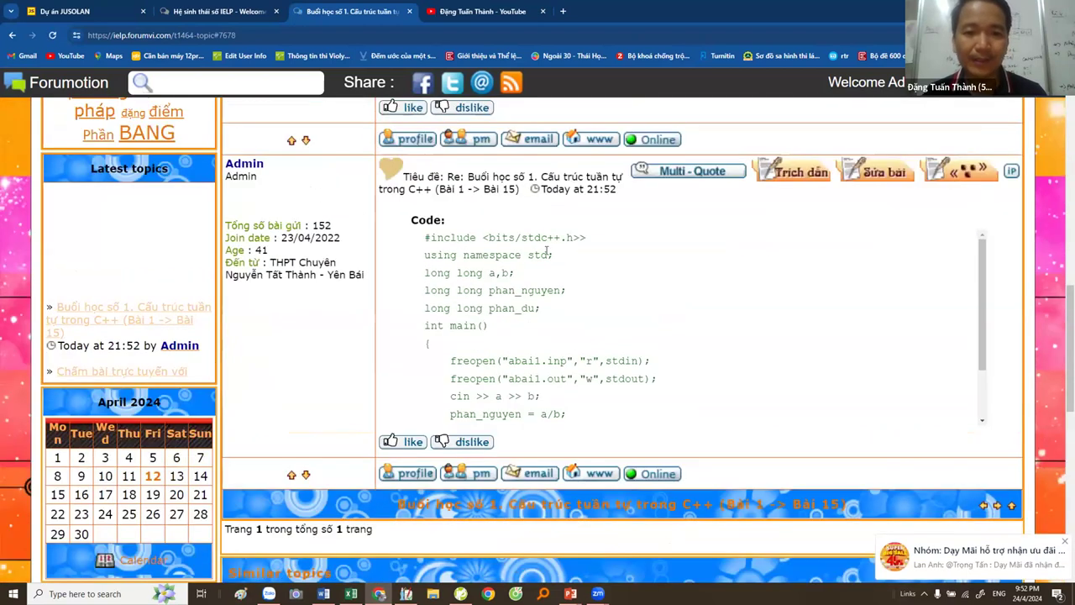
{"action": "left_click_drag", "start_coordinate": [425, 237], "coordinate": [567, 292]}
{"action": "left_click_drag", "start_coordinate": [437, 237], "coordinate": [551, 401]}
{"action": "scroll", "coordinate": [583, 342], "scroll_direction": "down", "scroll_amount": 2}
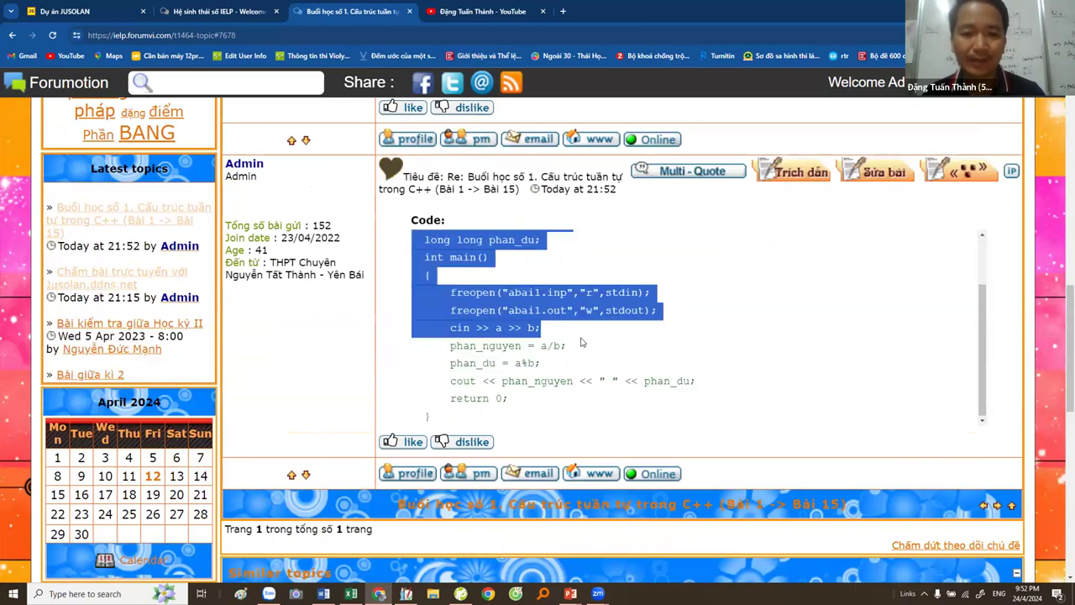
{"action": "scroll", "coordinate": [412, 291], "scroll_direction": "up", "scroll_amount": 2}
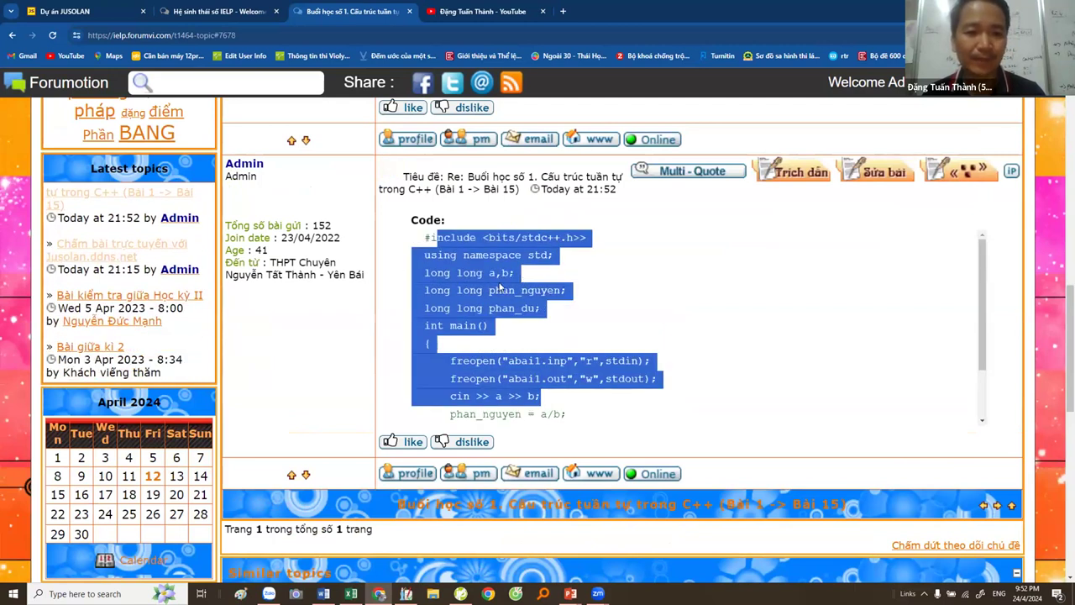
{"action": "left_click", "coordinate": [487, 295]}
Step: Scroll through the topic to review the abai1 Code block in the reply
{"action": "scroll", "coordinate": [482, 332], "scroll_direction": "up", "scroll_amount": 2}
{"action": "scroll", "coordinate": [483, 342], "scroll_direction": "down", "scroll_amount": 1}
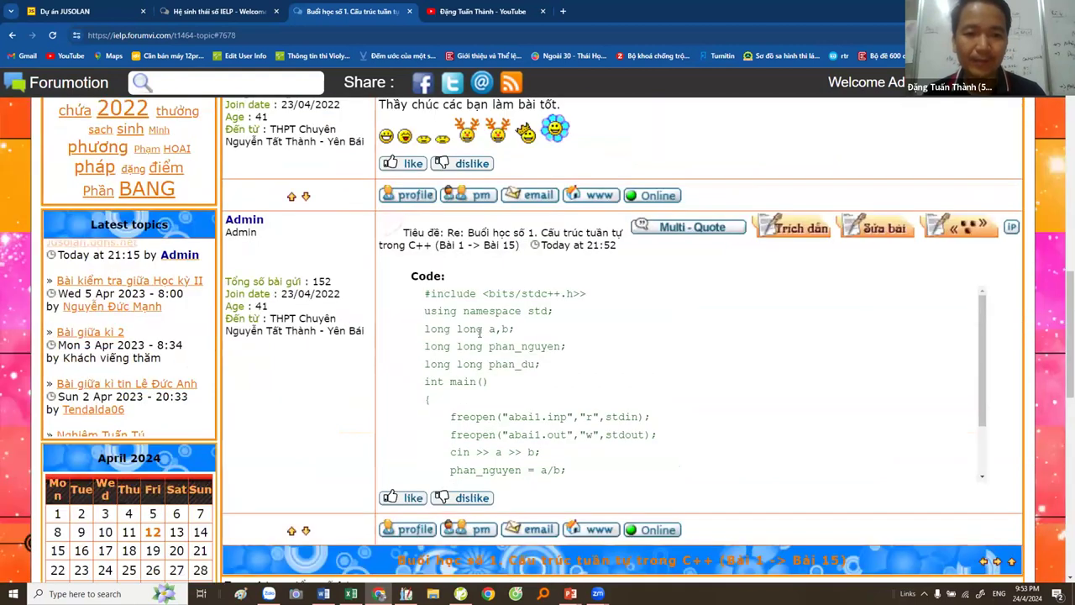
{"action": "scroll", "coordinate": [482, 332], "scroll_direction": "down", "scroll_amount": 2}
{"action": "scroll", "coordinate": [475, 346], "scroll_direction": "down", "scroll_amount": 1}
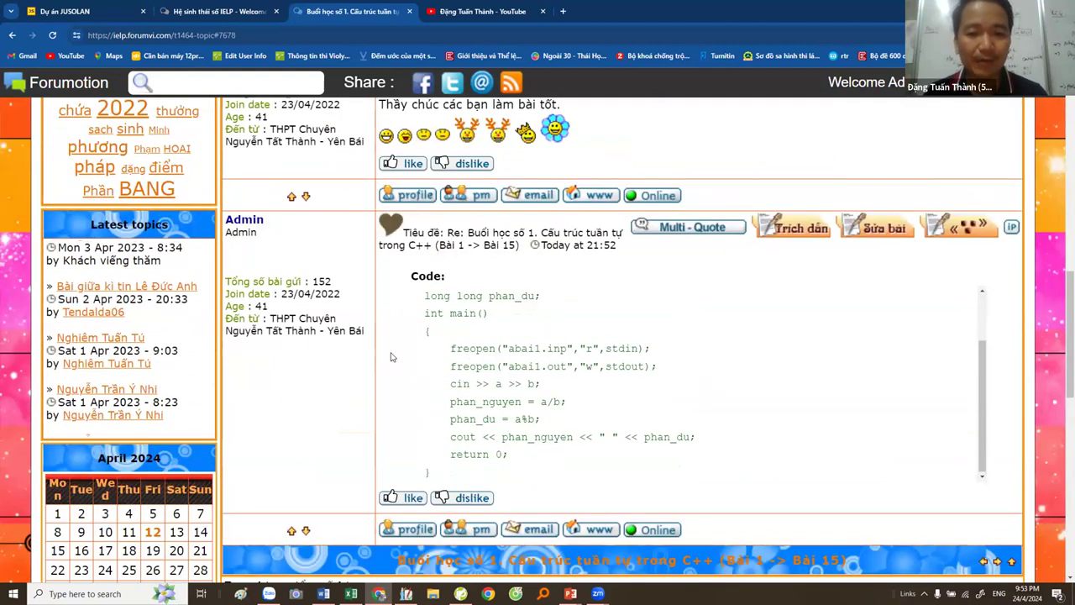
{"action": "scroll", "coordinate": [518, 228], "scroll_direction": "down", "scroll_amount": 2}
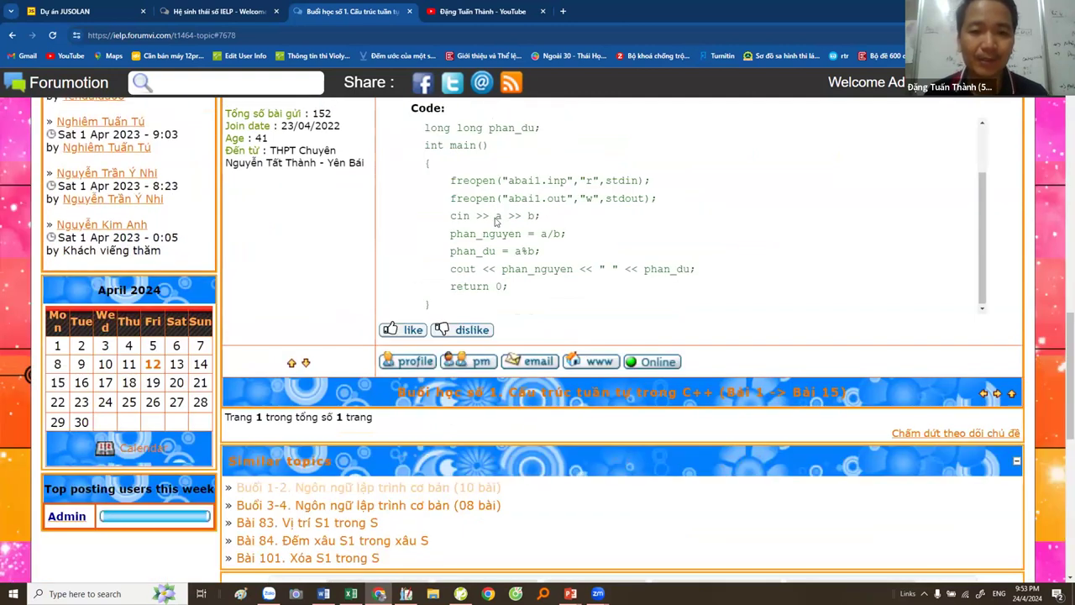
{"action": "scroll", "coordinate": [496, 220], "scroll_direction": "up", "scroll_amount": 2}
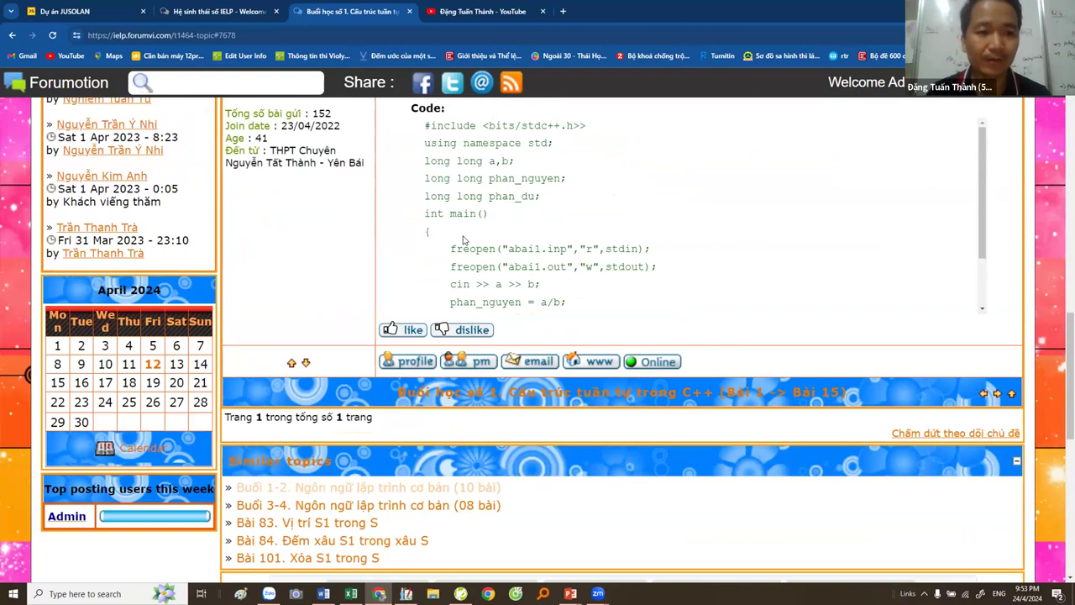
{"action": "scroll", "coordinate": [453, 248], "scroll_direction": "up", "scroll_amount": 1}
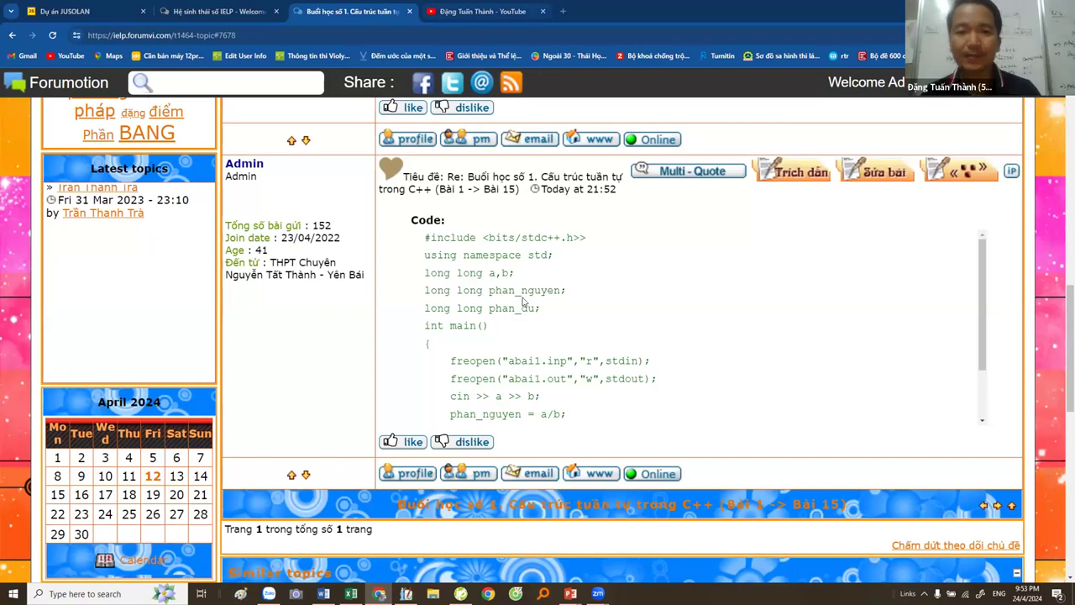
{"action": "scroll", "coordinate": [528, 300], "scroll_direction": "up", "scroll_amount": 10}
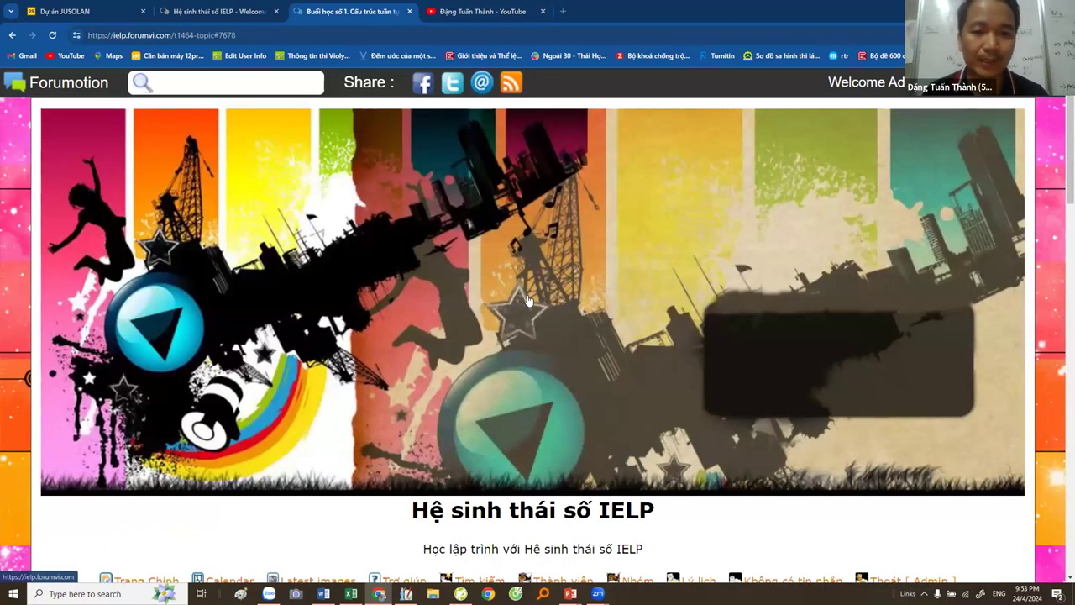
{"action": "scroll", "coordinate": [528, 300], "scroll_direction": "down", "scroll_amount": 3}
{"action": "scroll", "coordinate": [528, 300], "scroll_direction": "down", "scroll_amount": 2}
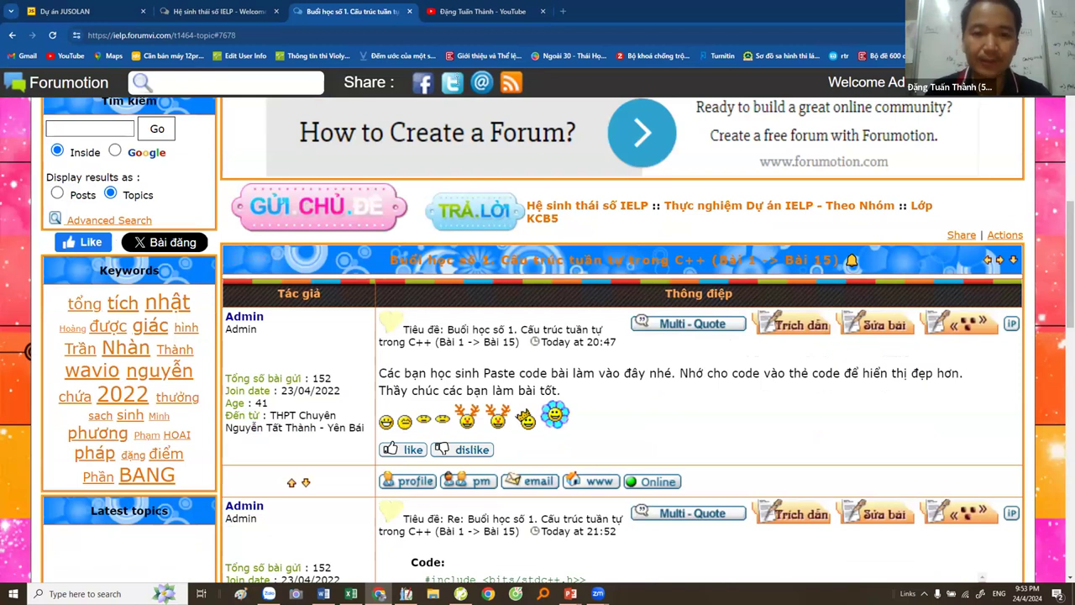
Step: Search YouTube for 'huong dan tao project', open the Code::Blocks project tutorial and pause it
{"action": "key", "text": "ctrl+Tab"}
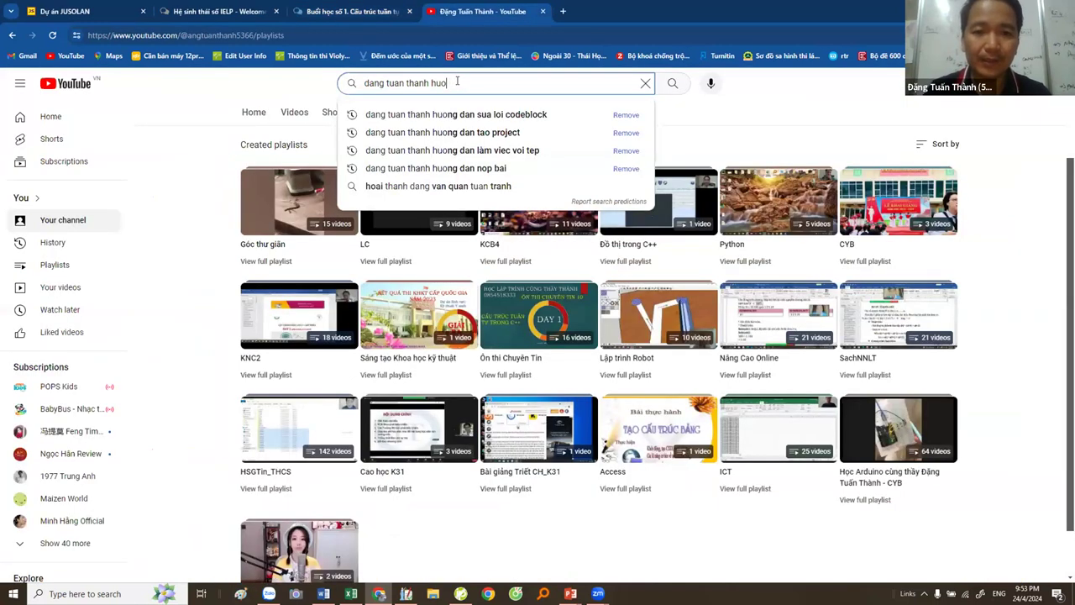
{"action": "type", "text": "ng"}
{"action": "key", "text": "Down"}
{"action": "key", "text": "Down"}
{"action": "key", "text": "Return"}
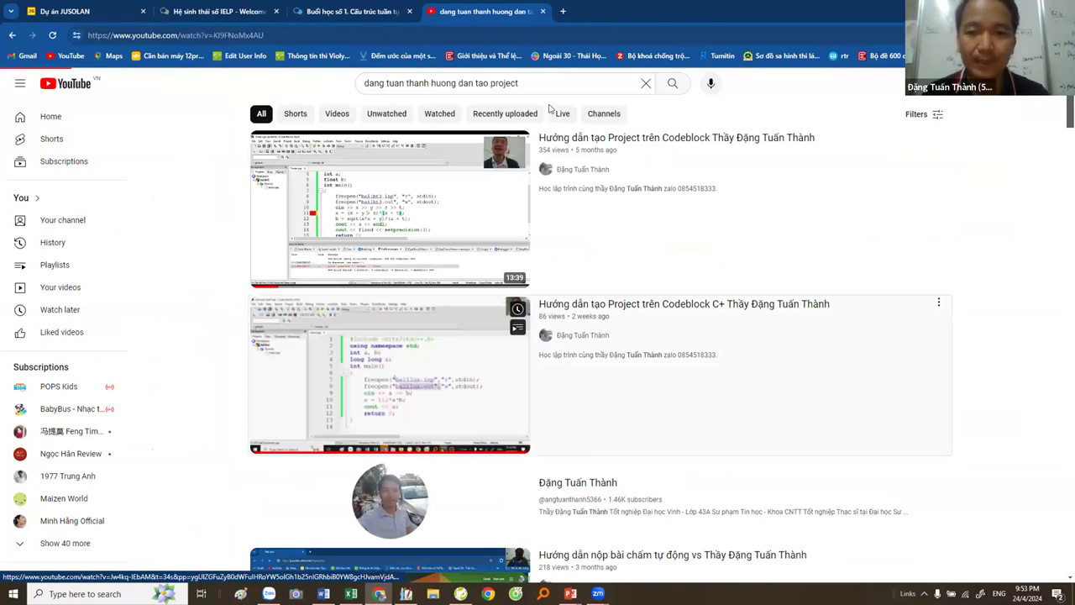
{"action": "left_click", "coordinate": [847, 338]}
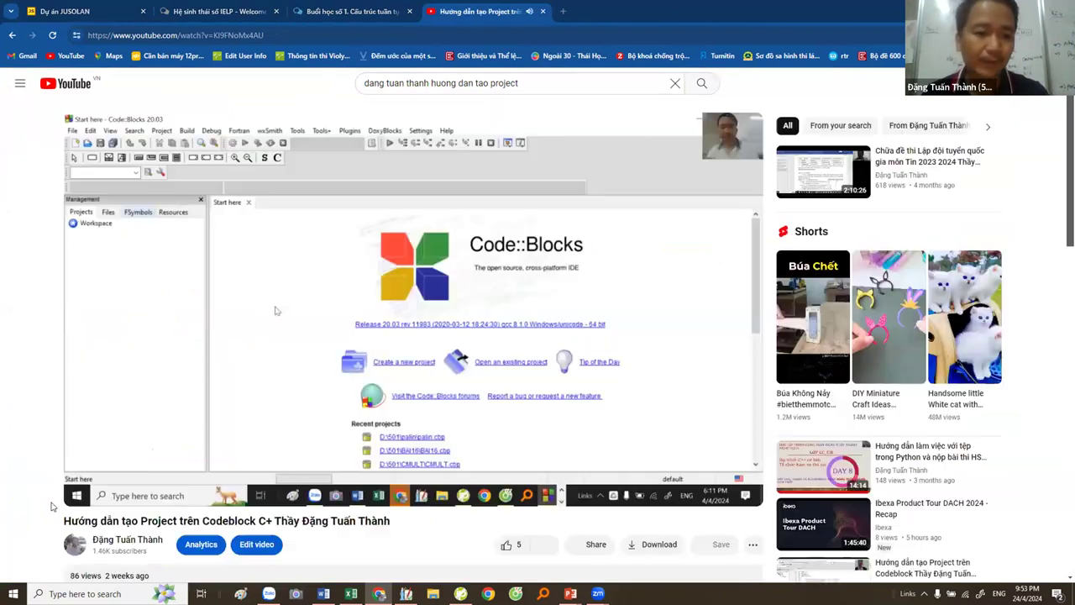
{"action": "key", "text": "k"}
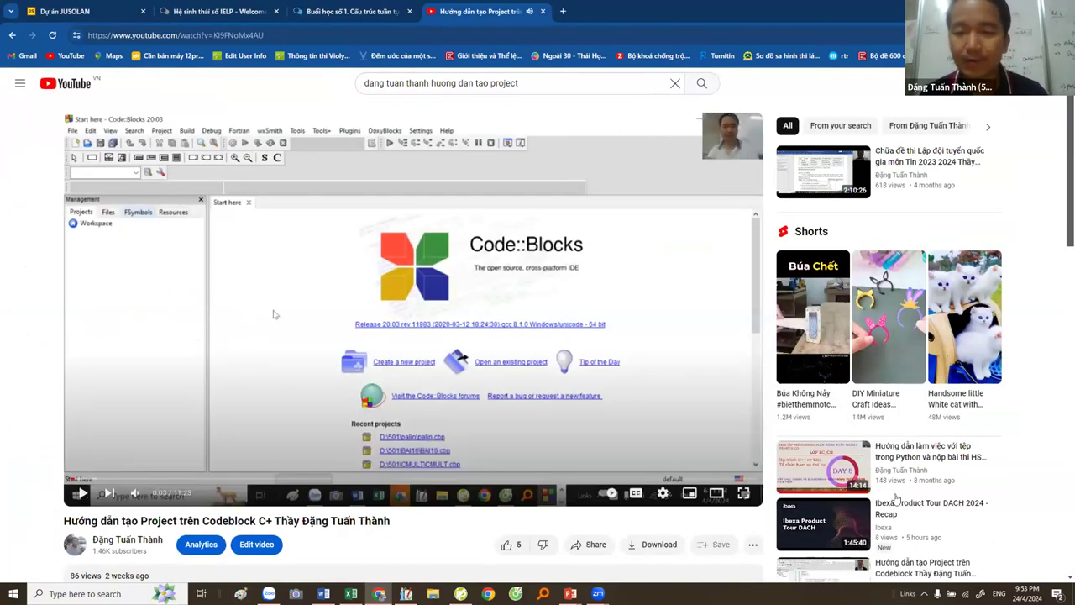